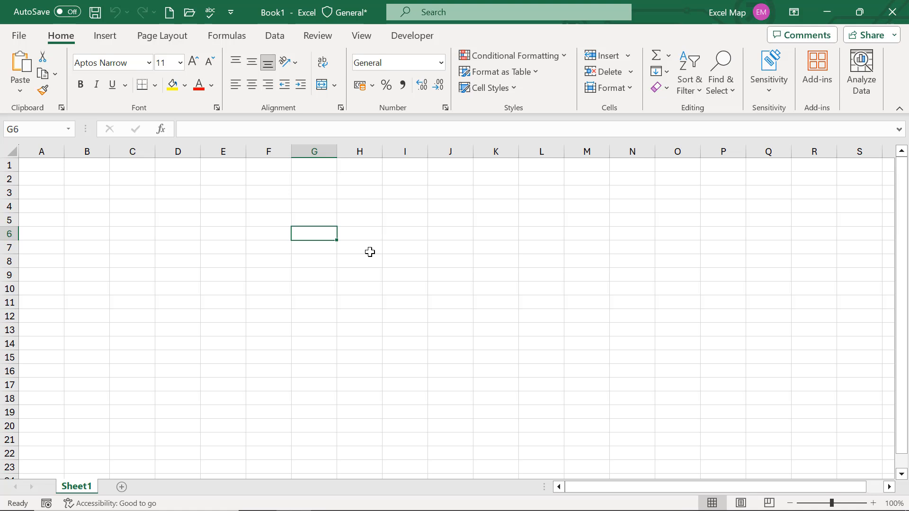
- Launch the Power Query Editor from the blank workbook
{"action": "left_click", "coordinate": [235, 212]}
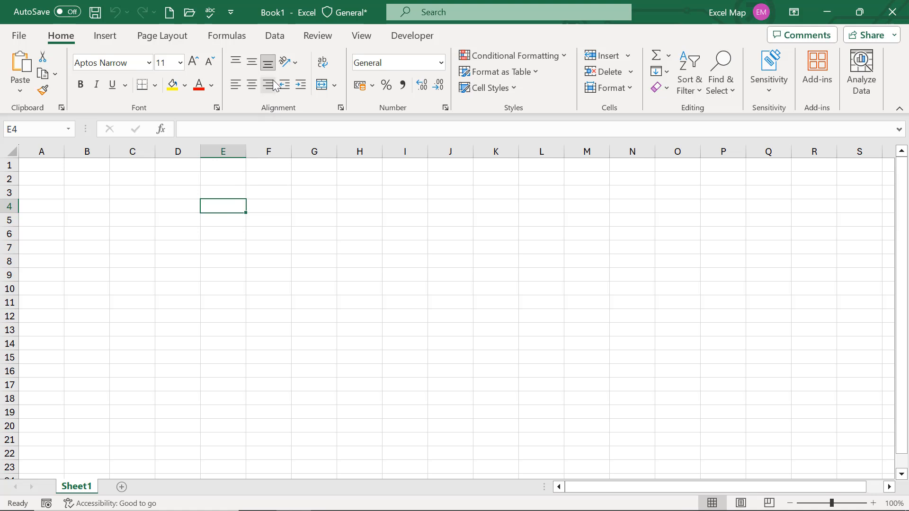
{"action": "left_click", "coordinate": [272, 40]}
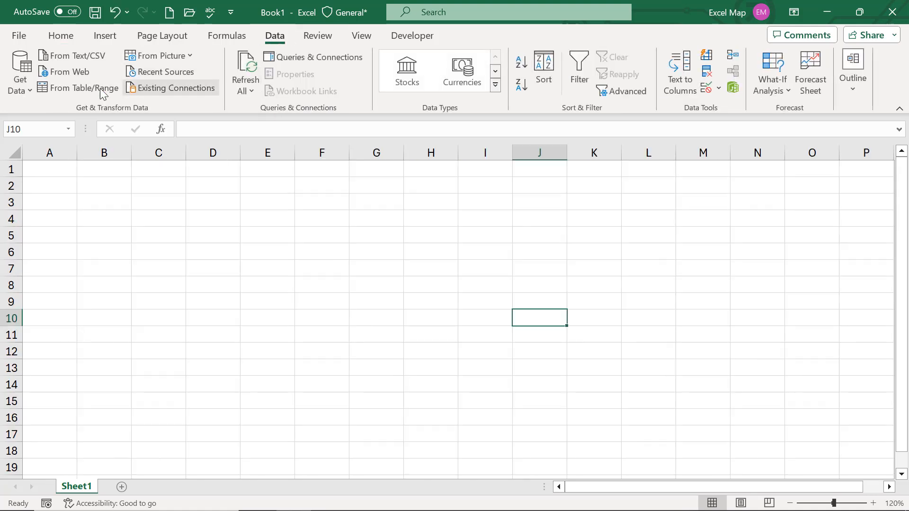
{"action": "left_click", "coordinate": [27, 92]}
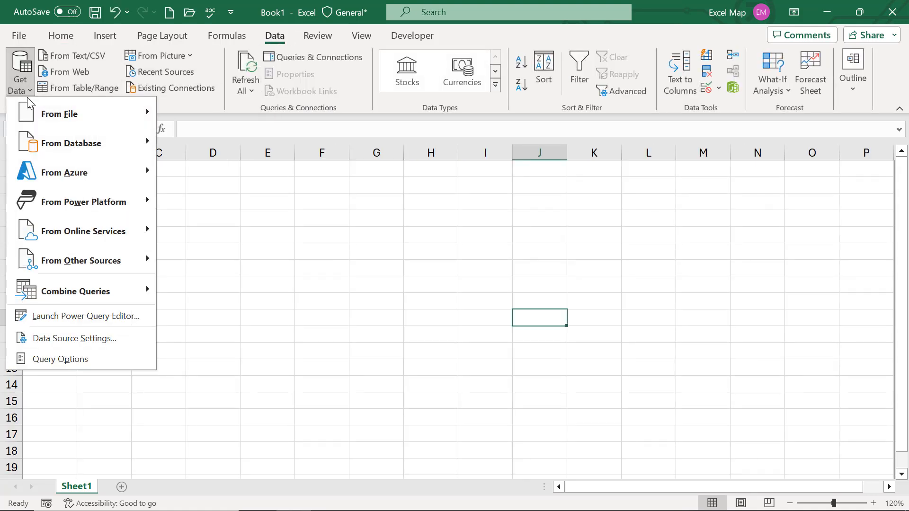
{"action": "left_click", "coordinate": [94, 320]}
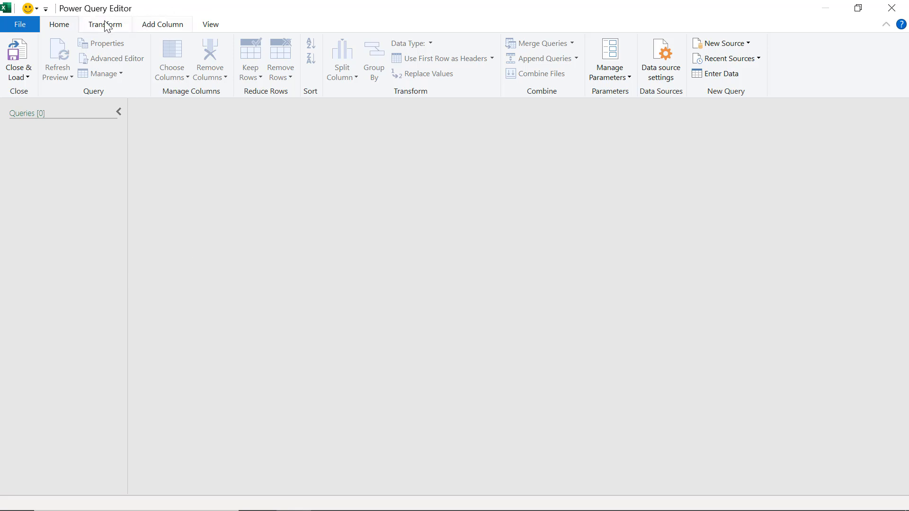
- Examine the editor's transform, add-column and view commands and the types of data source available for a new query
{"action": "left_click", "coordinate": [21, 27]}
{"action": "left_click", "coordinate": [97, 14]}
{"action": "left_click", "coordinate": [106, 28]}
{"action": "left_click", "coordinate": [171, 30]}
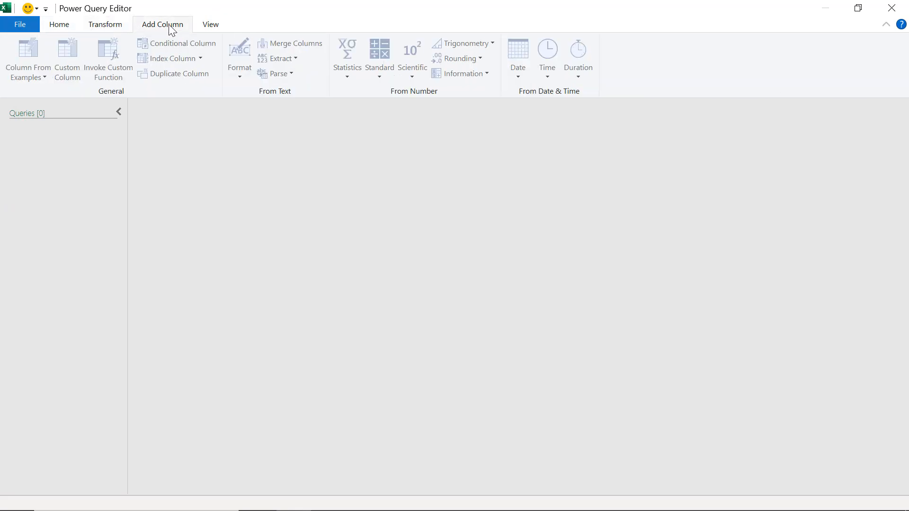
{"action": "left_click", "coordinate": [209, 25]}
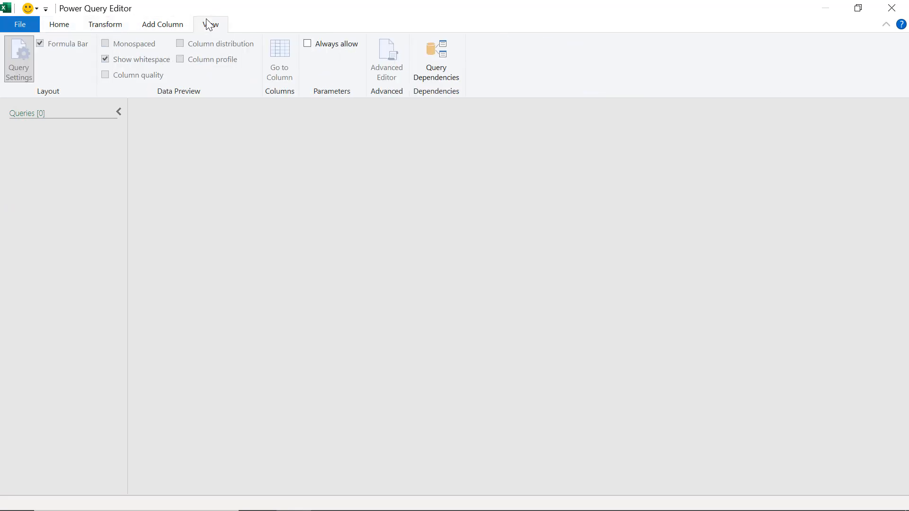
{"action": "left_click", "coordinate": [76, 23]}
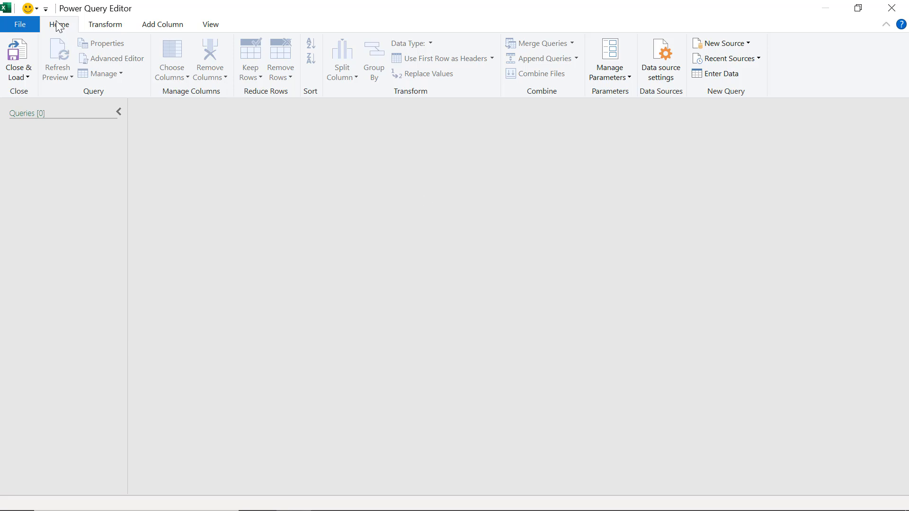
{"action": "left_click", "coordinate": [748, 44]}
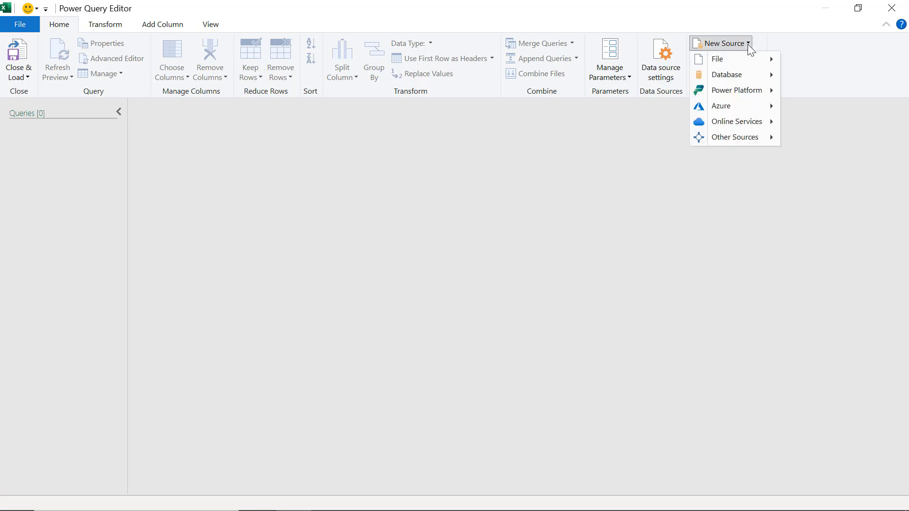
{"action": "mouse_move", "coordinate": [737, 58]}
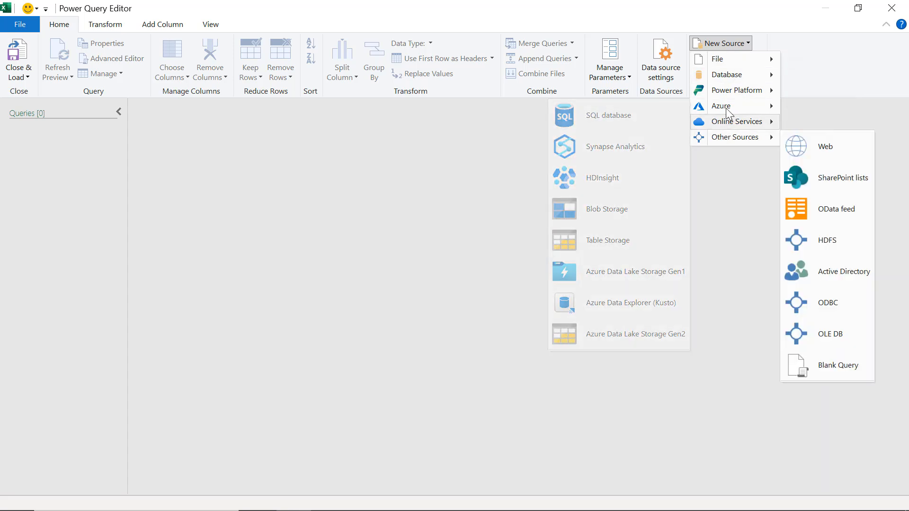
{"action": "left_click", "coordinate": [588, 229]}
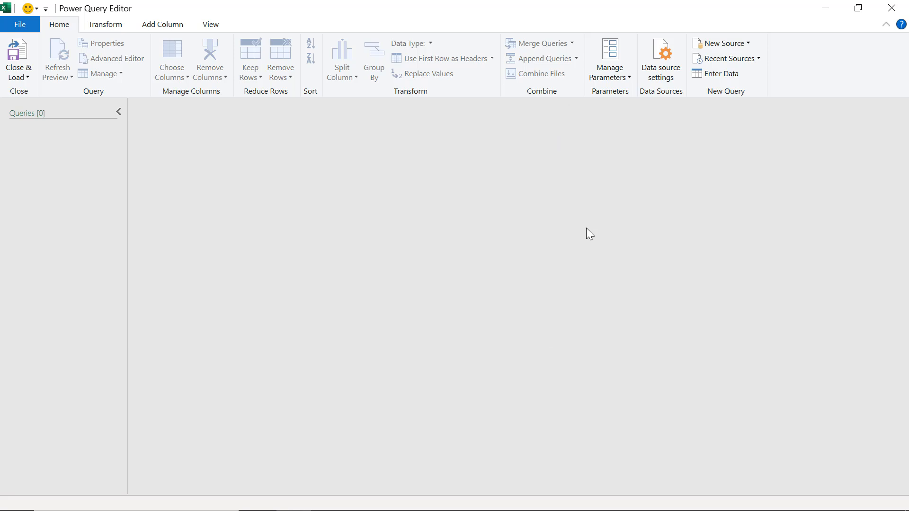
- Import the Sales Data sheet from the SALES REPORT Excel workbook as a new query source
{"action": "left_click", "coordinate": [736, 41]}
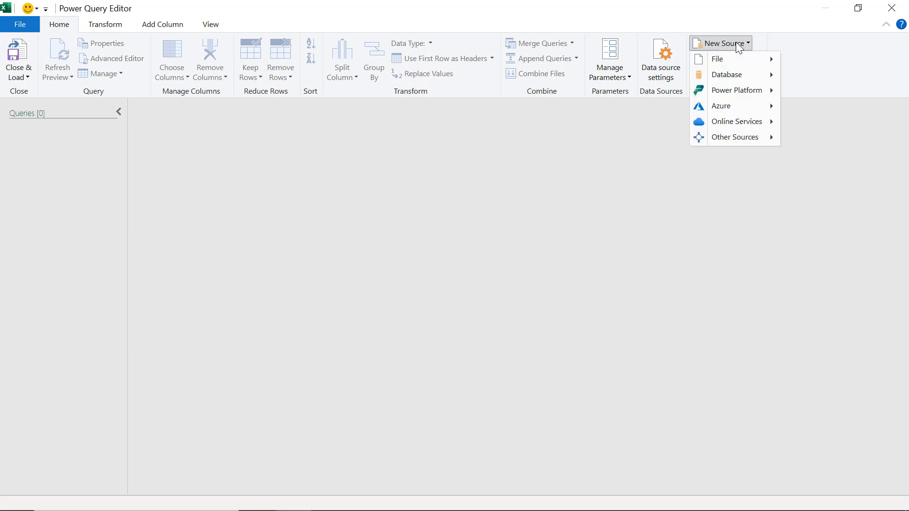
{"action": "mouse_move", "coordinate": [734, 59]}
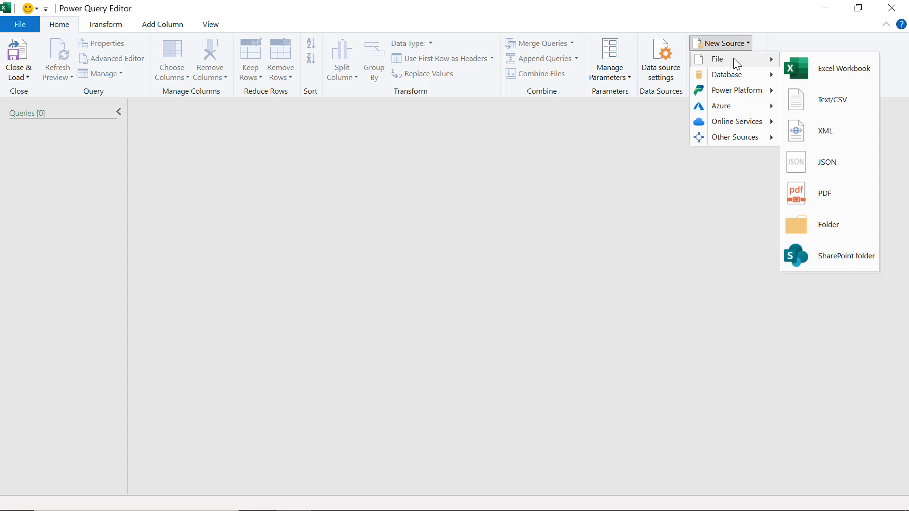
{"action": "left_click", "coordinate": [826, 71]}
{"action": "scroll", "coordinate": [631, 246], "scroll_direction": "down", "scroll_amount": 3}
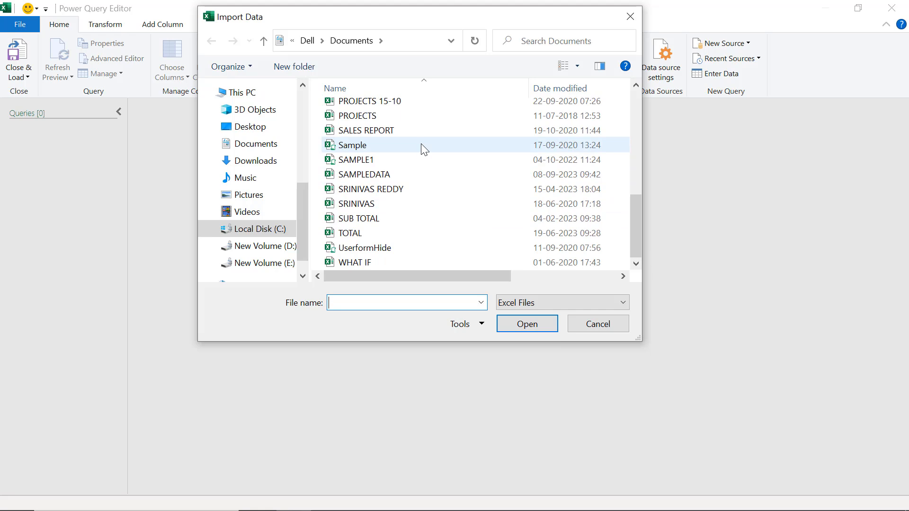
{"action": "left_click", "coordinate": [405, 129]}
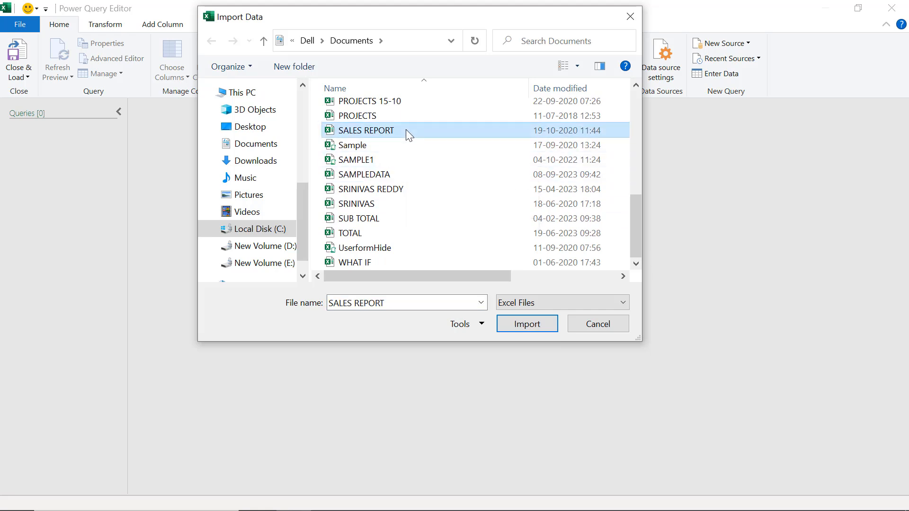
{"action": "left_click", "coordinate": [529, 325]}
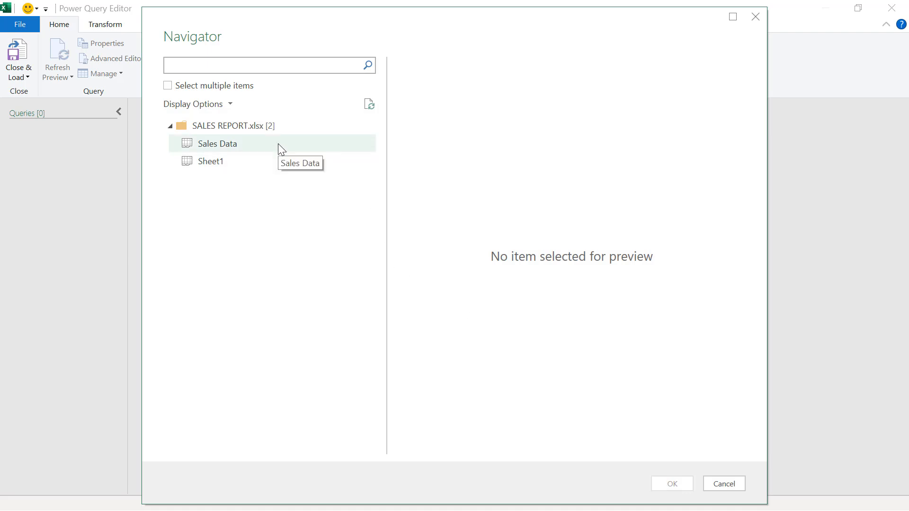
{"action": "left_click", "coordinate": [262, 144]}
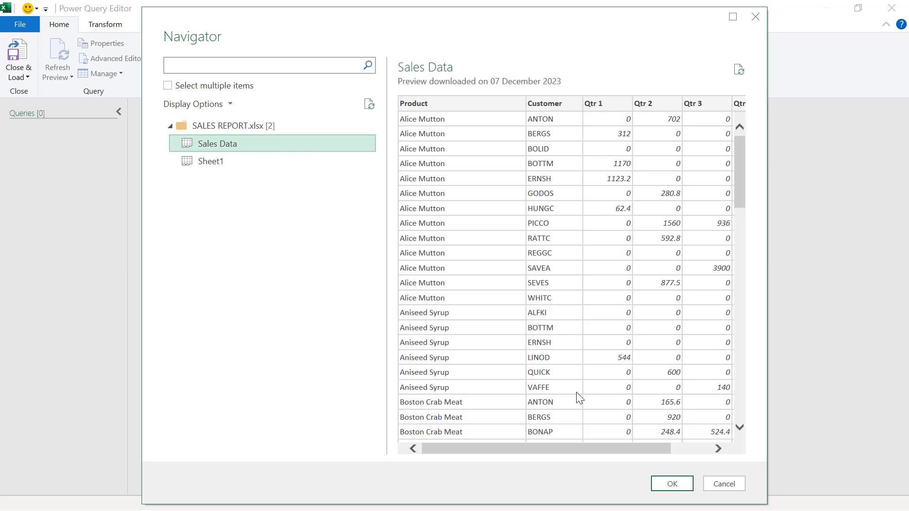
{"action": "left_click", "coordinate": [672, 484]}
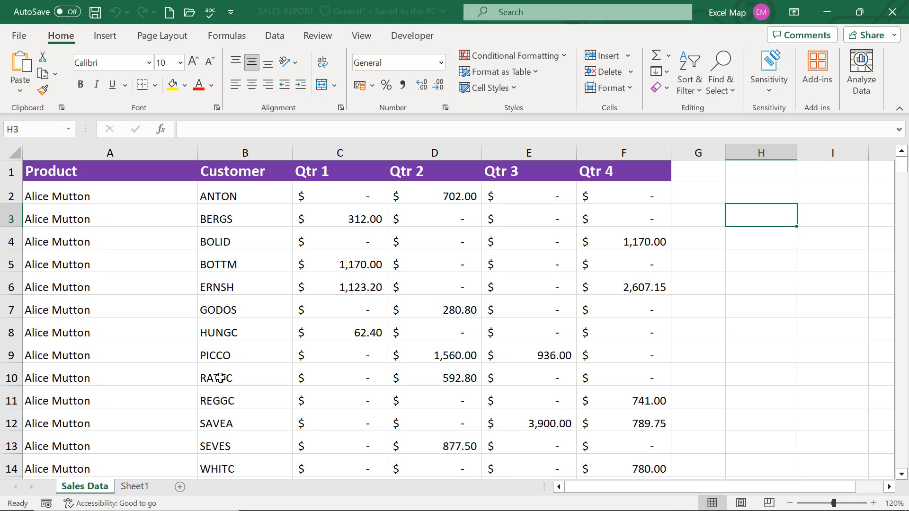
- Convert the range A1:F278 on the Sales Data sheet into a table with headers
{"action": "left_click", "coordinate": [339, 241]}
{"action": "key", "text": "ctrl+a"}
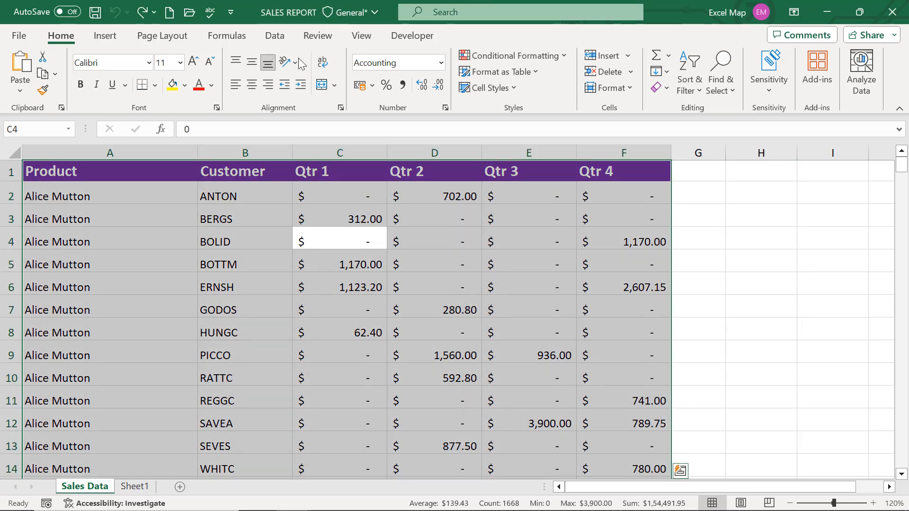
{"action": "left_click", "coordinate": [105, 36]}
{"action": "left_click", "coordinate": [121, 75]}
{"action": "left_click", "coordinate": [305, 286]}
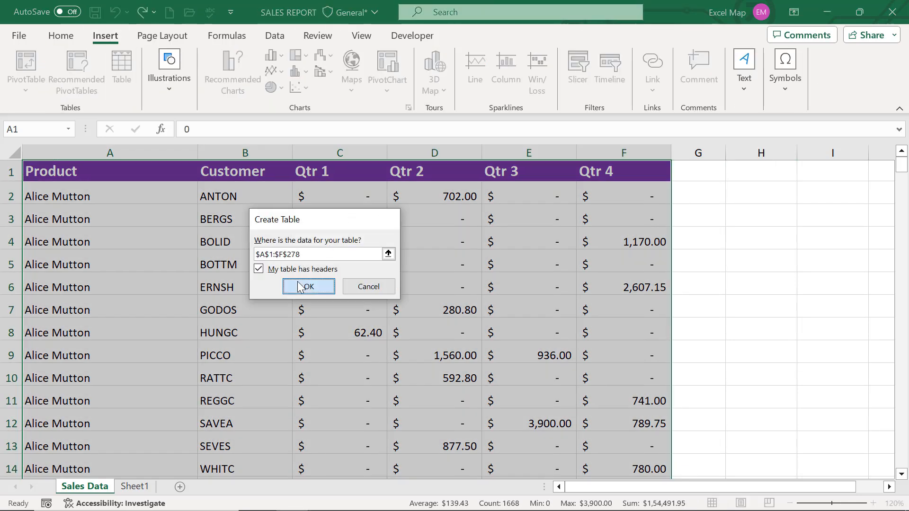
- Load the new sales table from the worksheet into the Power Query Editor
{"action": "left_click", "coordinate": [227, 209]}
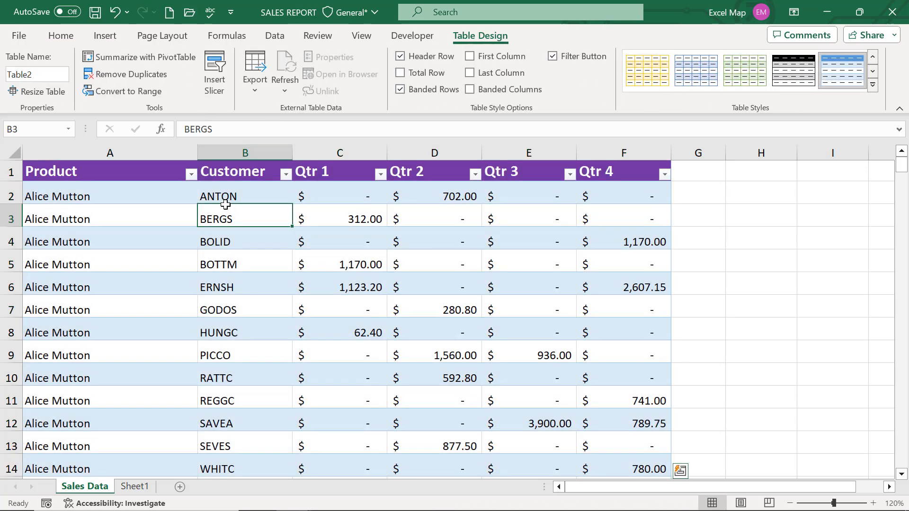
{"action": "left_click", "coordinate": [272, 40]}
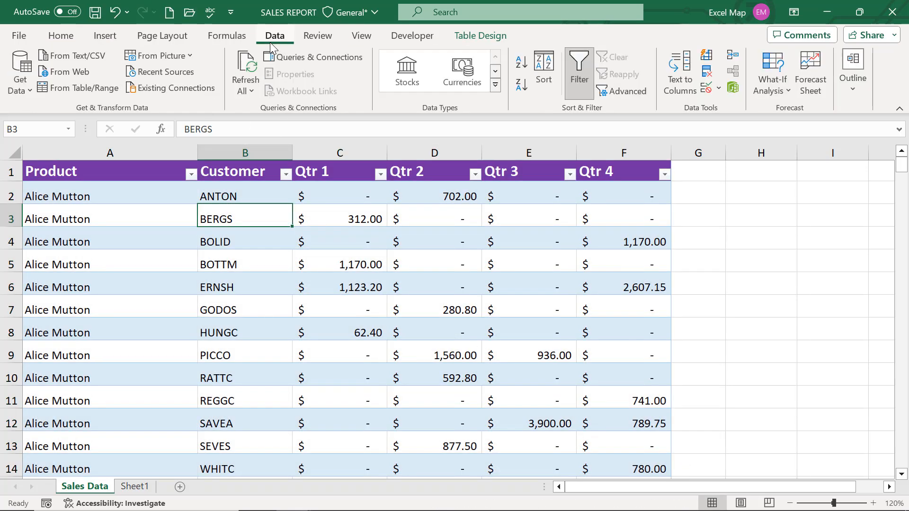
{"action": "left_click", "coordinate": [97, 88]}
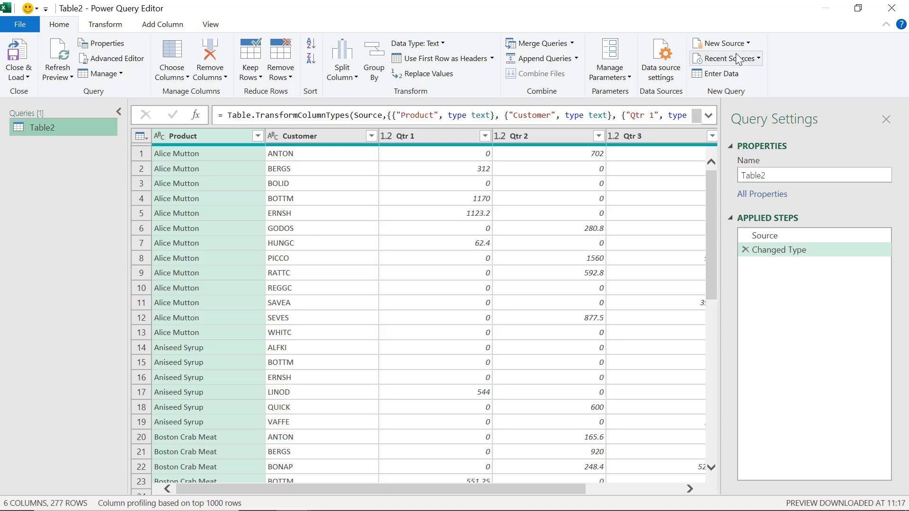
{"action": "left_click", "coordinate": [750, 44]}
{"action": "mouse_move", "coordinate": [748, 61]}
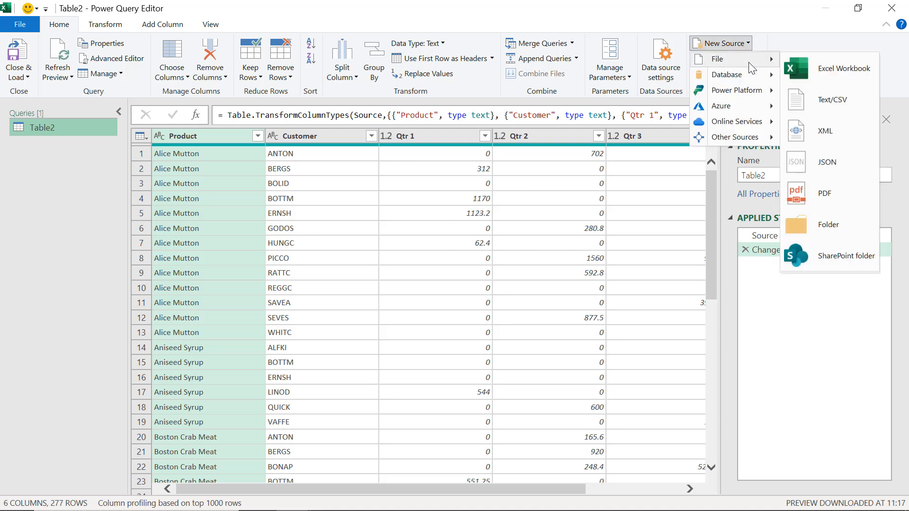
{"action": "left_click", "coordinate": [655, 26]}
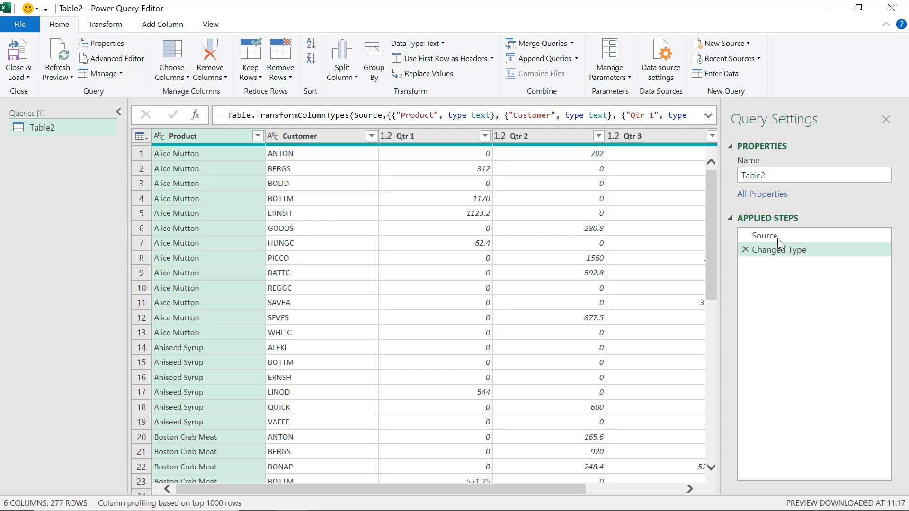
- Rename the Table2 query to Sales Report
{"action": "double_click", "coordinate": [771, 175]}
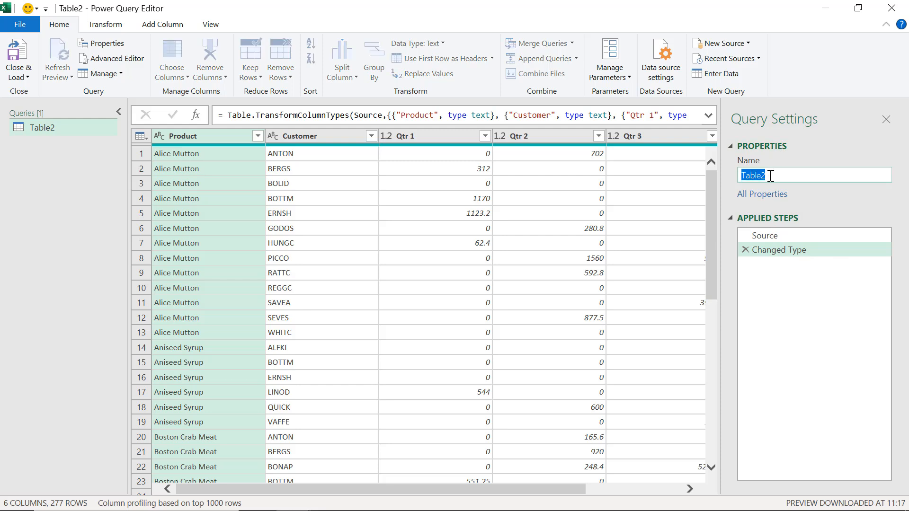
{"action": "type", "text": "Sales Report"}
{"action": "key", "text": "Return"}
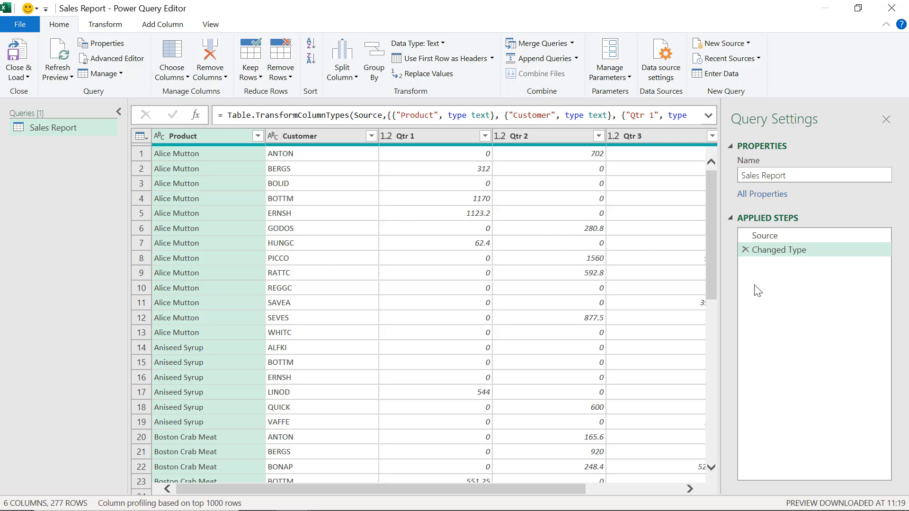
- Compare the data types of the columns in the query's Source and Changed Type steps
{"action": "left_click", "coordinate": [815, 237]}
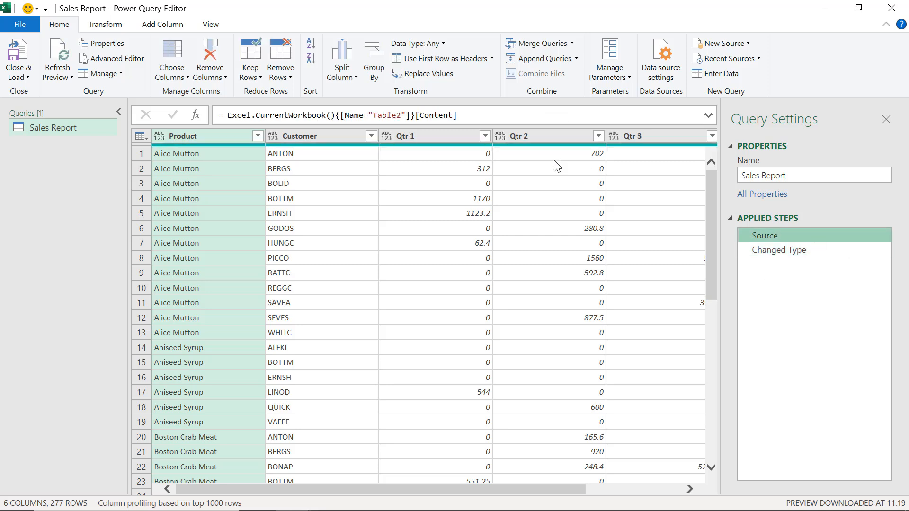
{"action": "left_click", "coordinate": [782, 250]}
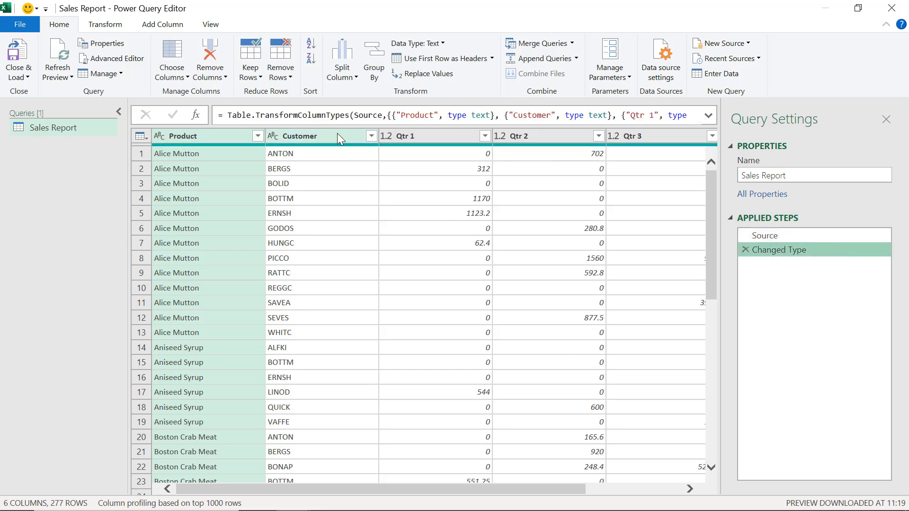
{"action": "scroll", "coordinate": [396, 166], "scroll_direction": "right", "scroll_amount": 3}
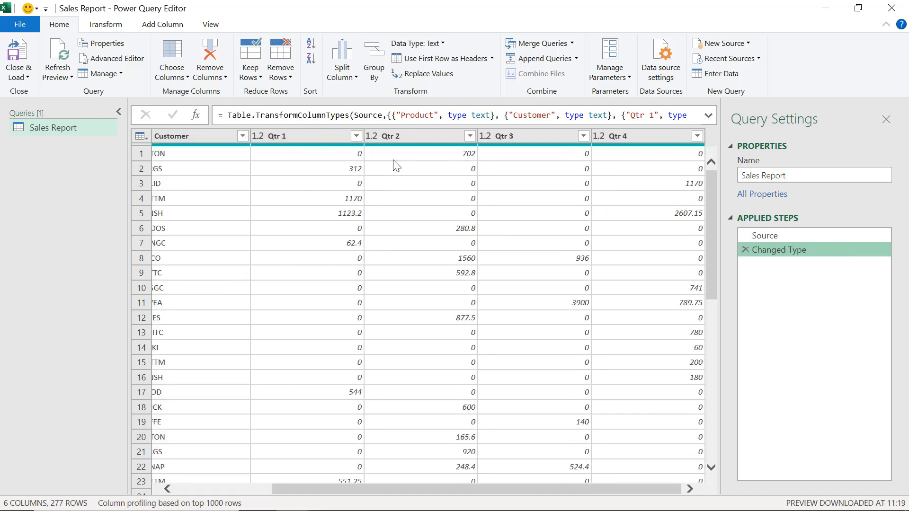
{"action": "scroll", "coordinate": [397, 166], "scroll_direction": "left", "scroll_amount": 3}
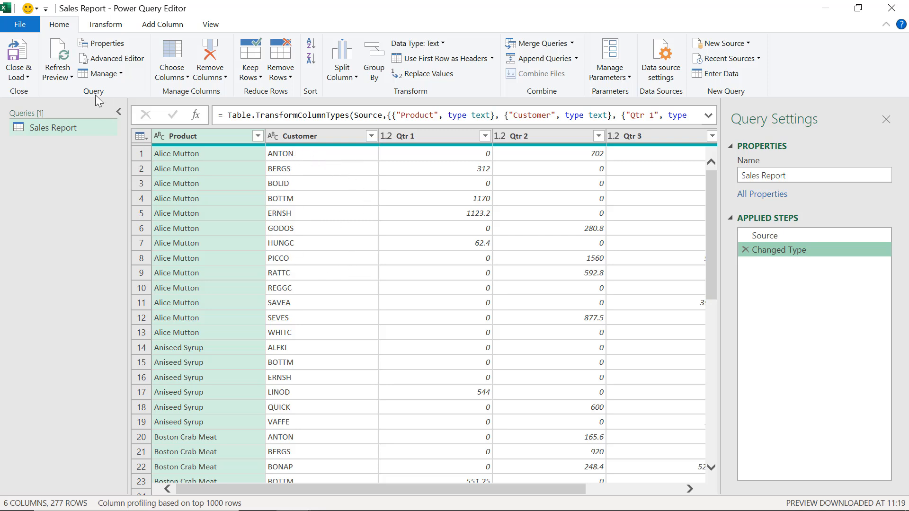
- Refresh the Sales Report preview and inspect the query's code in the Advanced Editor without editing it
{"action": "left_click", "coordinate": [57, 51]}
{"action": "left_click", "coordinate": [117, 63]}
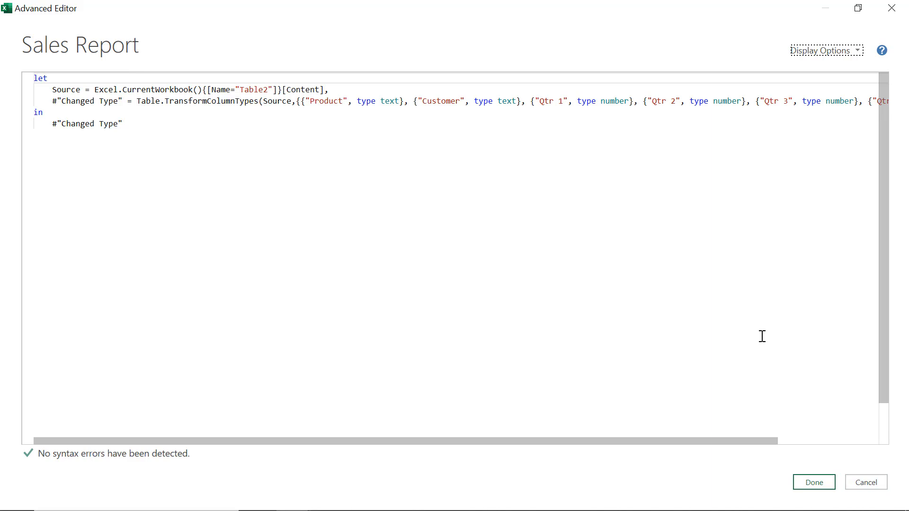
{"action": "left_click", "coordinate": [866, 482]}
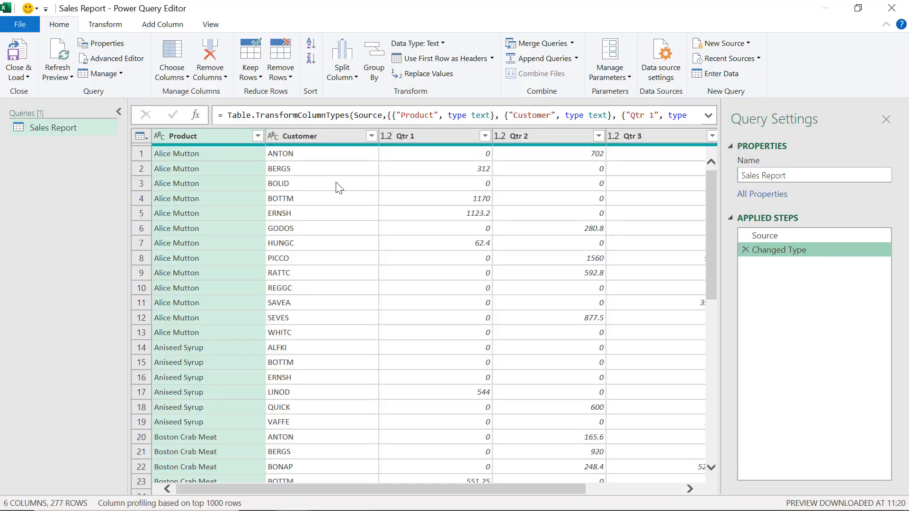
- Exclude the Qtr 2 column by choosing only Product, Customer, Qtr 1, Qtr 3 and Qtr 4 to keep
{"action": "left_click", "coordinate": [180, 78]}
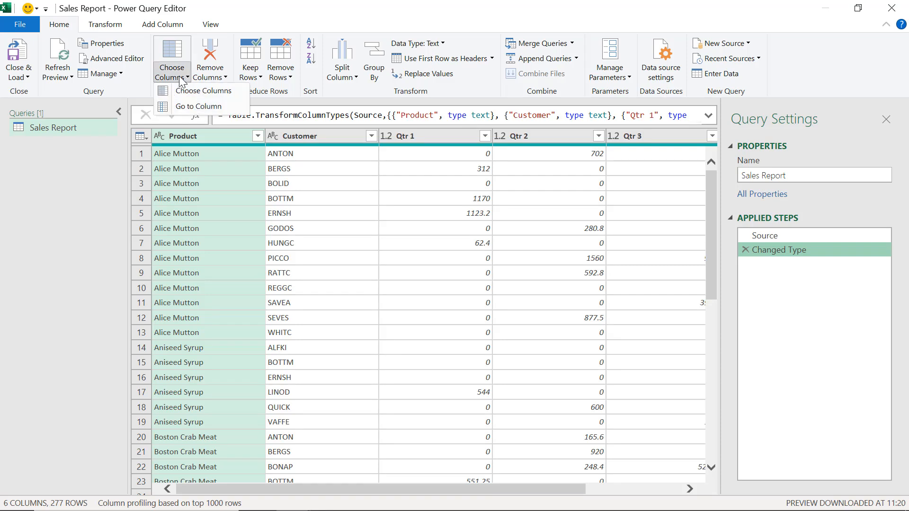
{"action": "left_click", "coordinate": [185, 93]}
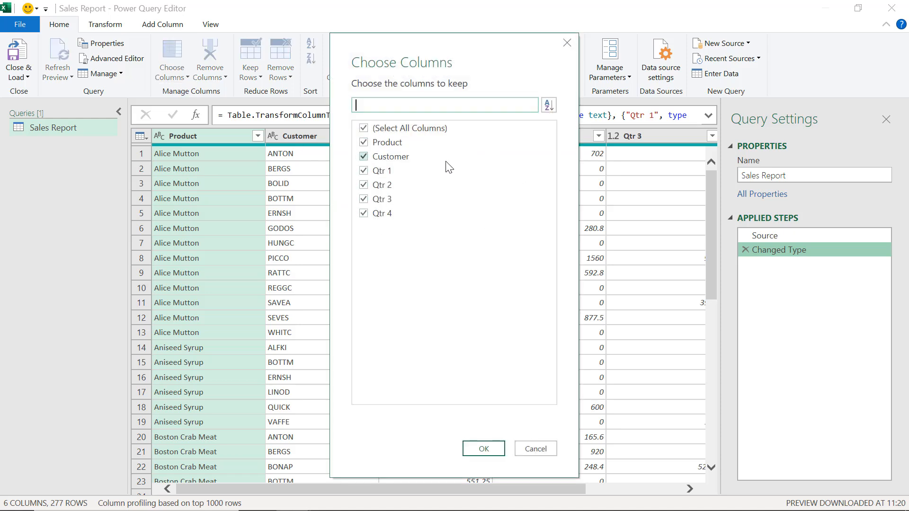
{"action": "left_click", "coordinate": [363, 185]}
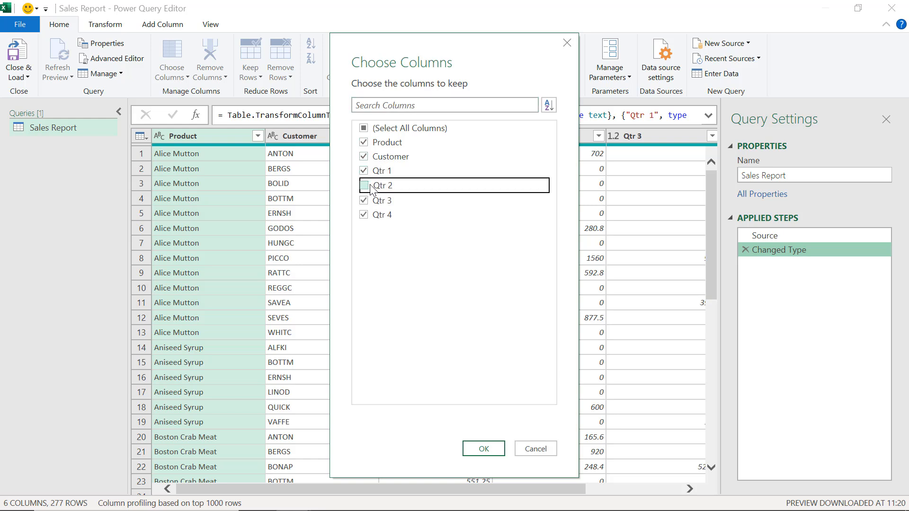
{"action": "left_click", "coordinate": [479, 448]}
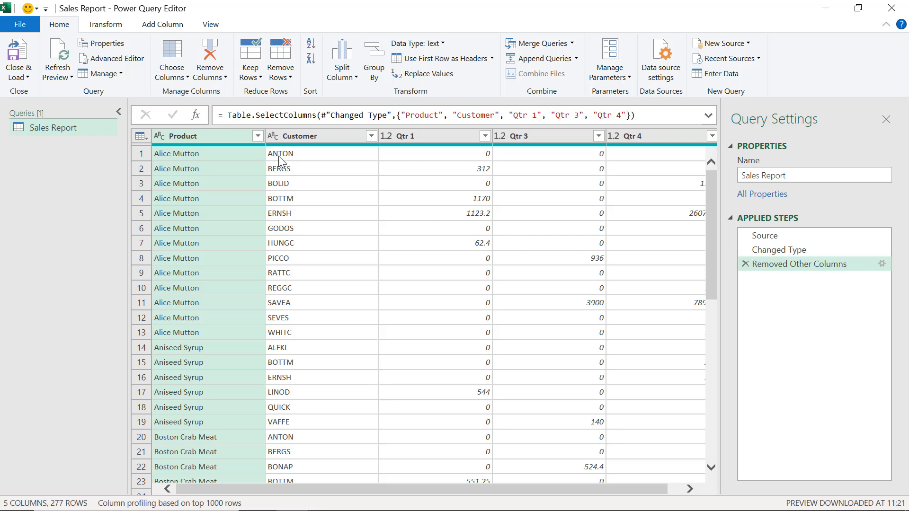
- Delete the Removed Other Columns step, checking which columns are marked to keep before and after the deletion
{"action": "left_click", "coordinate": [174, 77]}
{"action": "left_click", "coordinate": [209, 91]}
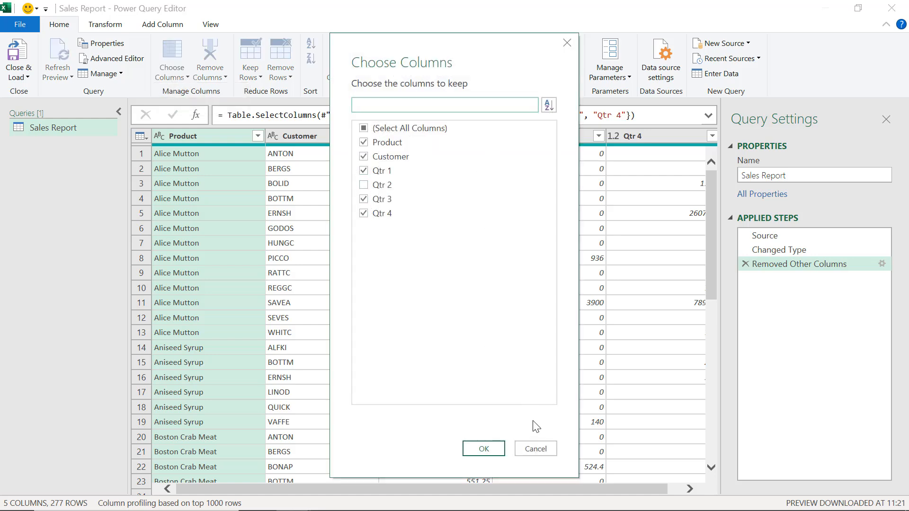
{"action": "left_click", "coordinate": [535, 449]}
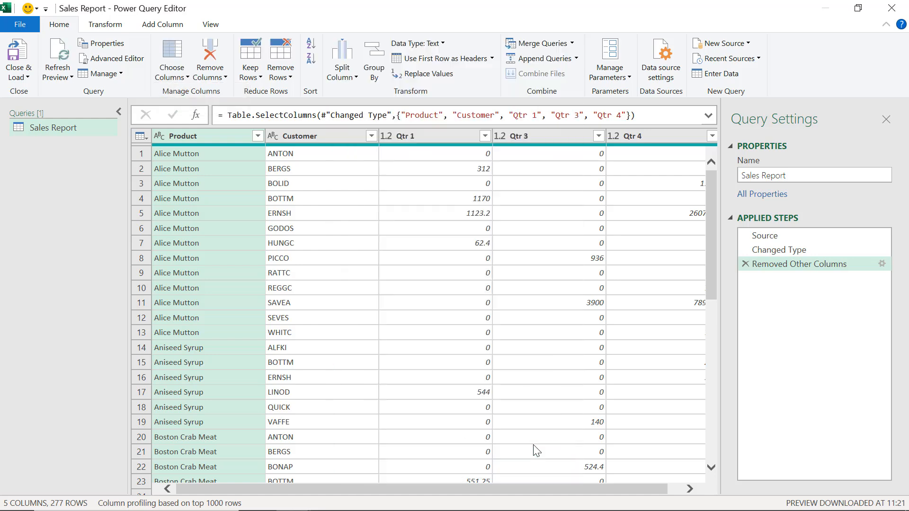
{"action": "left_click", "coordinate": [745, 263]}
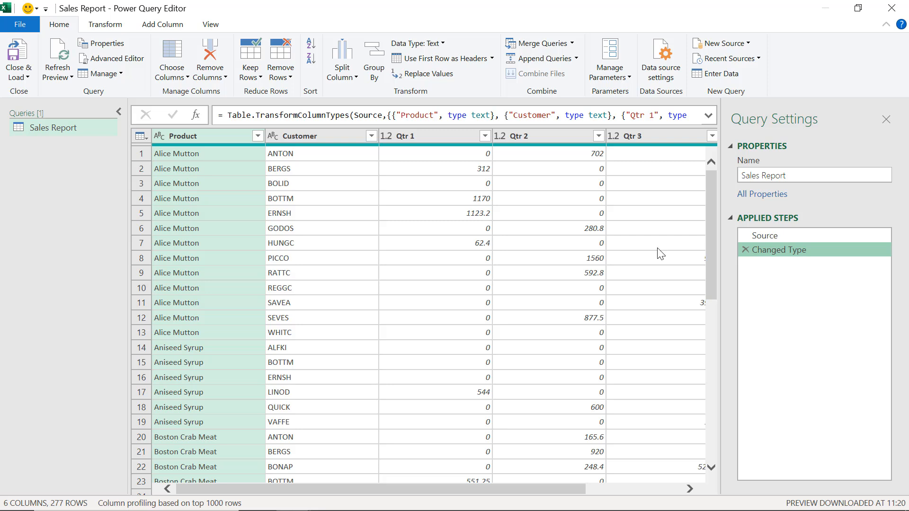
{"action": "left_click", "coordinate": [171, 75]}
{"action": "left_click", "coordinate": [188, 92]}
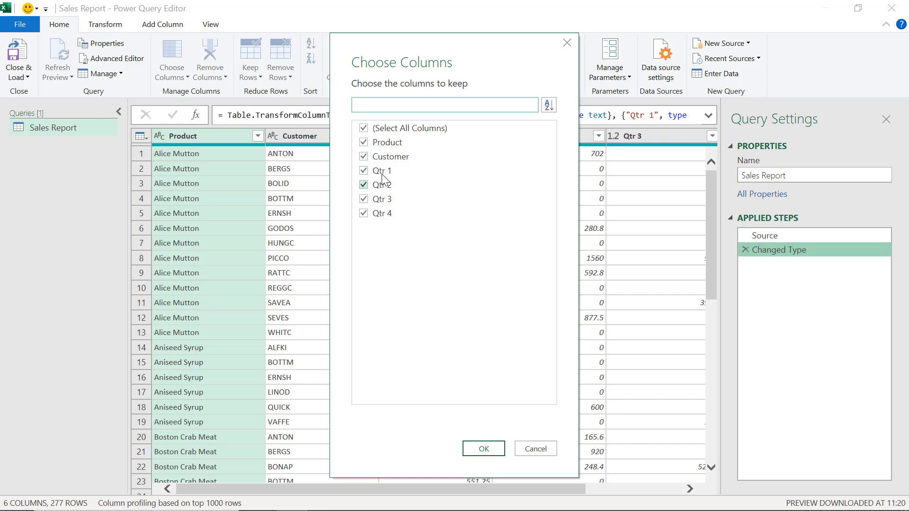
{"action": "left_click", "coordinate": [536, 448]}
- Jump to the Qtr 4 column and back to the Product column with Go to Column
{"action": "left_click", "coordinate": [176, 77]}
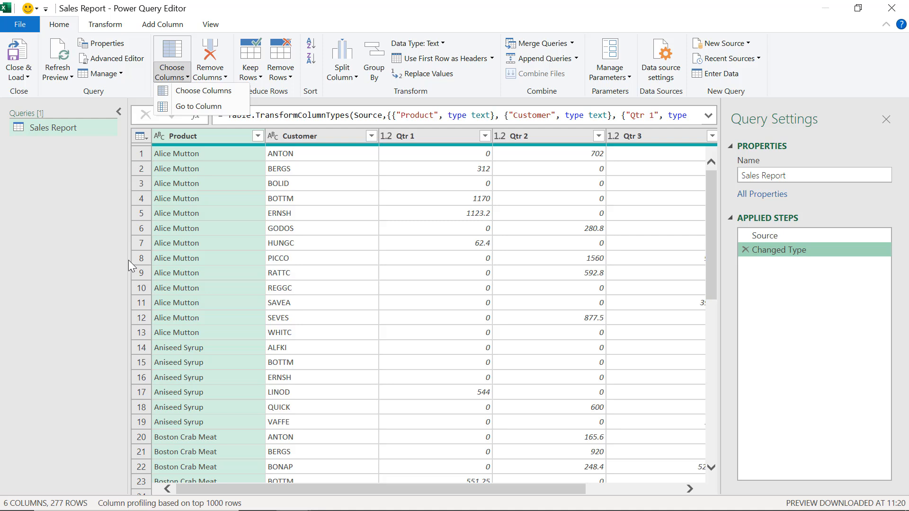
{"action": "left_click", "coordinate": [190, 107]}
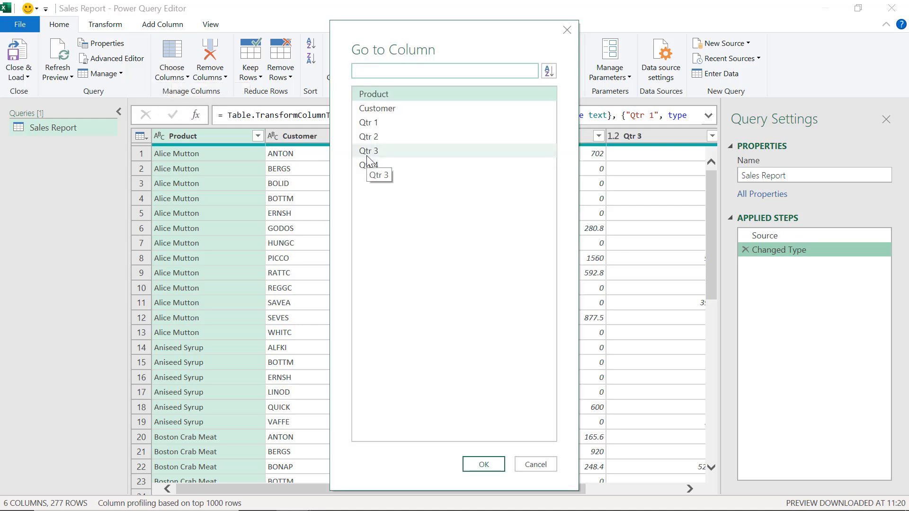
{"action": "left_click", "coordinate": [369, 164]}
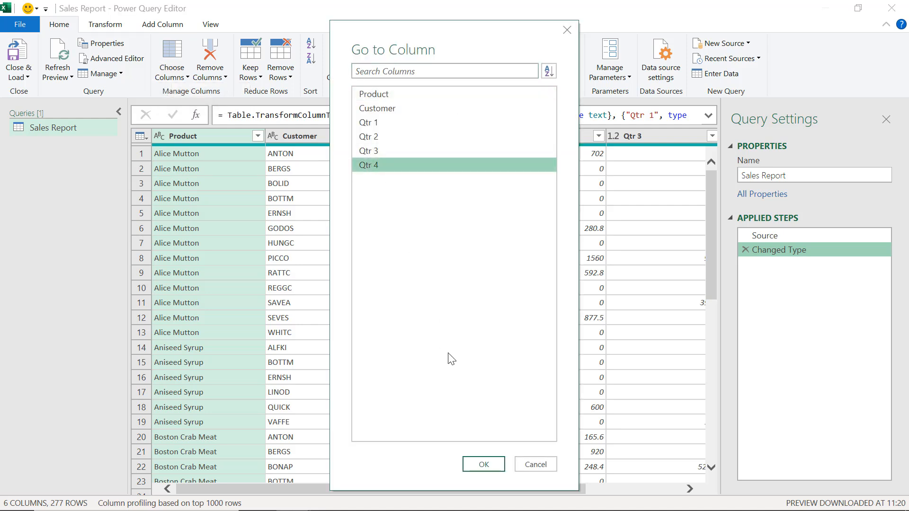
{"action": "left_click", "coordinate": [484, 464]}
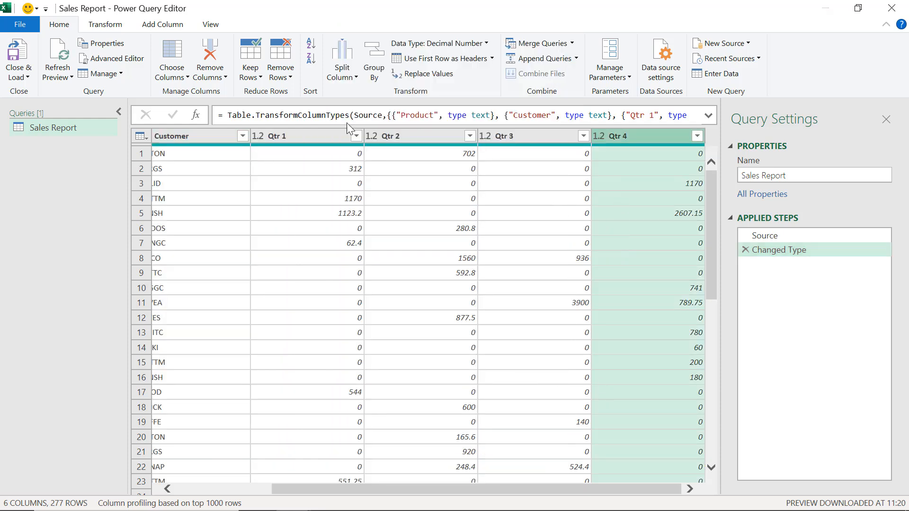
{"action": "left_click", "coordinate": [181, 81]}
{"action": "left_click", "coordinate": [188, 105]}
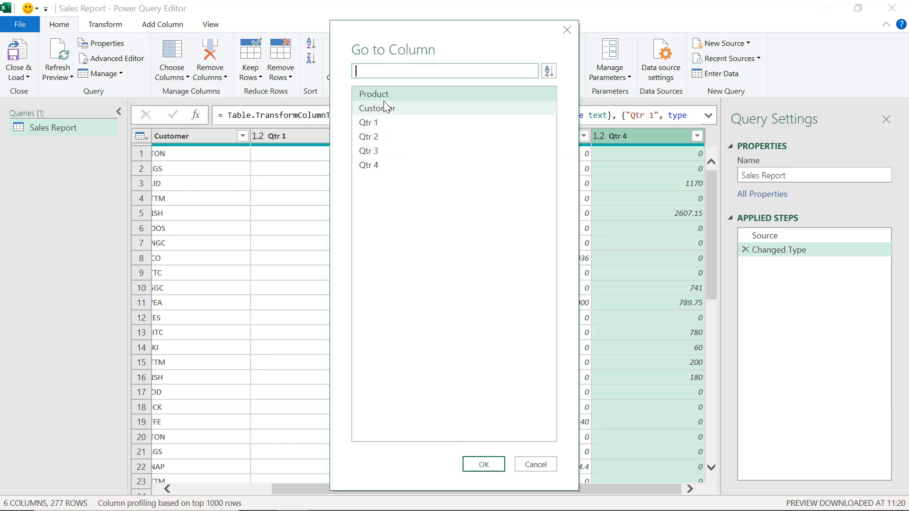
{"action": "left_click", "coordinate": [490, 467]}
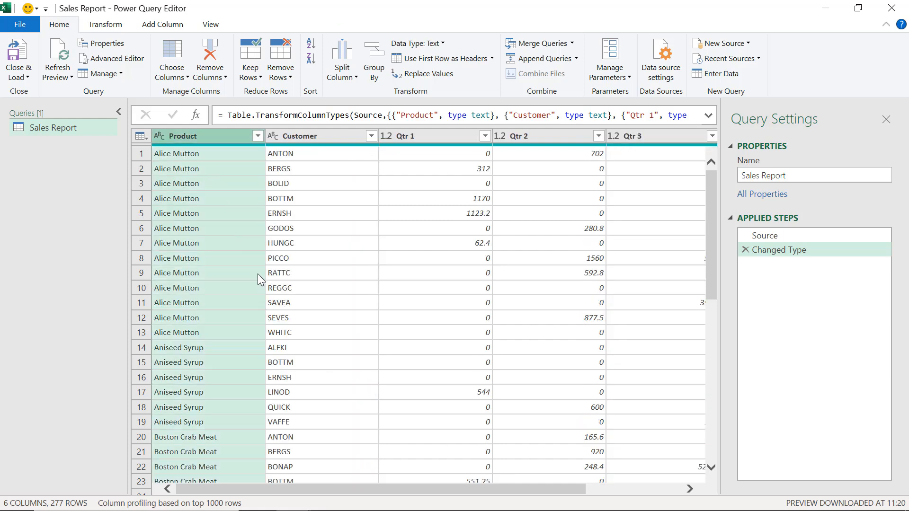
{"action": "left_click", "coordinate": [222, 79]}
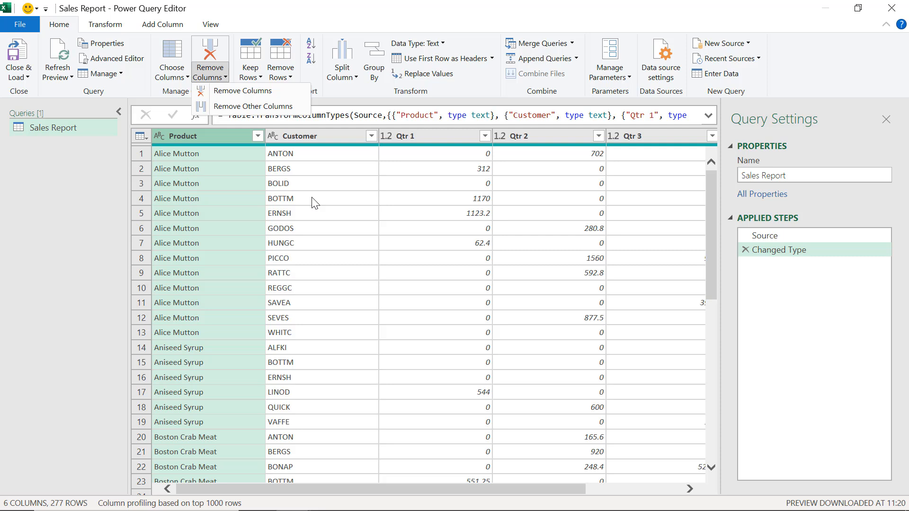
{"action": "left_click", "coordinate": [250, 76]}
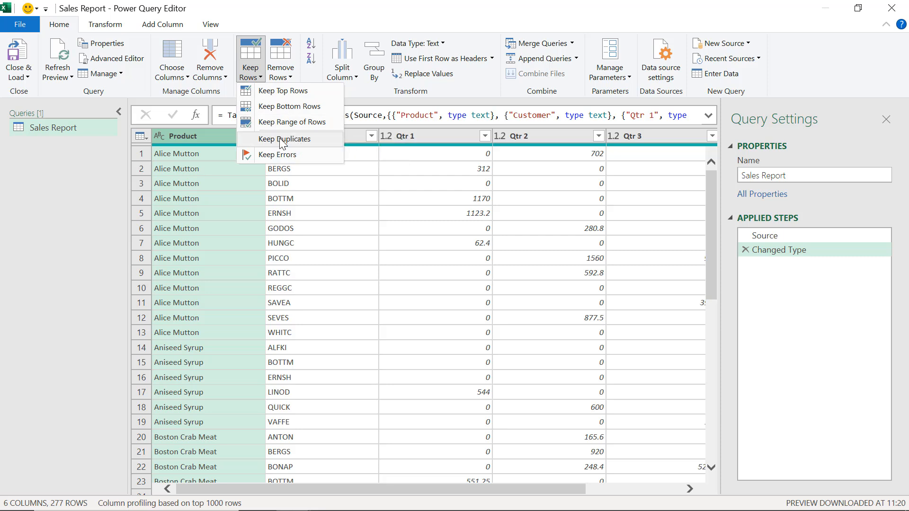
{"action": "left_click", "coordinate": [286, 79]}
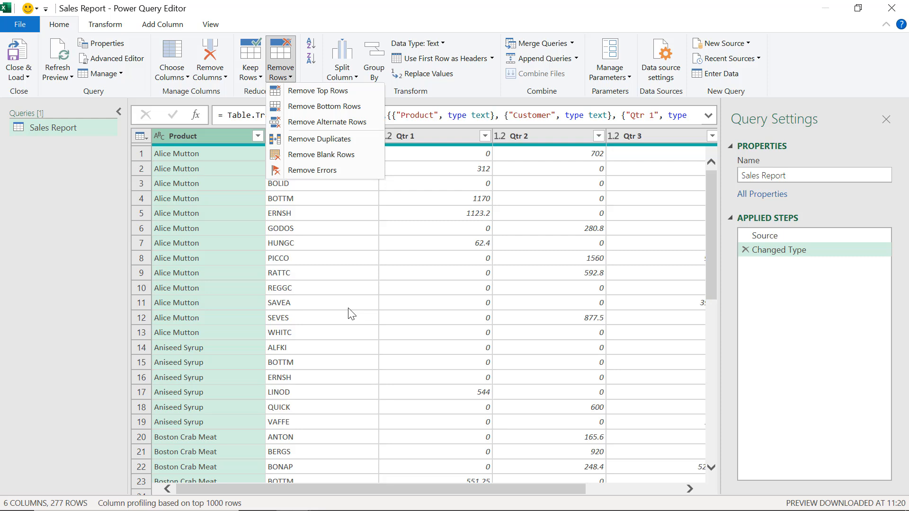
{"action": "left_click", "coordinate": [320, 14]}
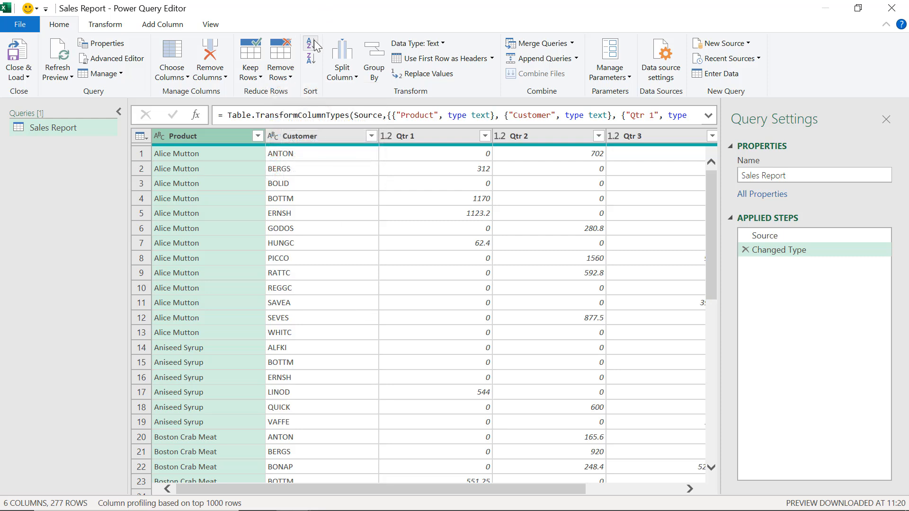
- Sort the rows by Customer in ascending order, and switch that sort to descending
{"action": "left_click", "coordinate": [313, 136]}
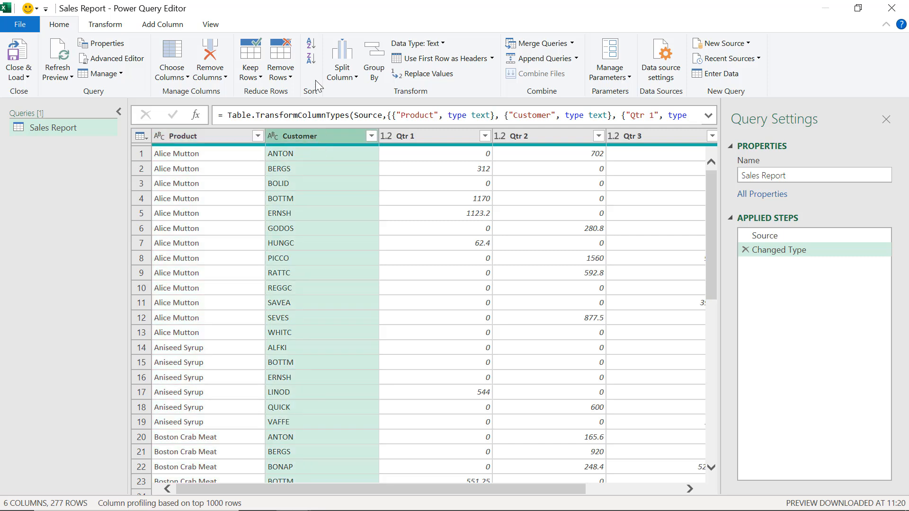
{"action": "left_click", "coordinate": [310, 46]}
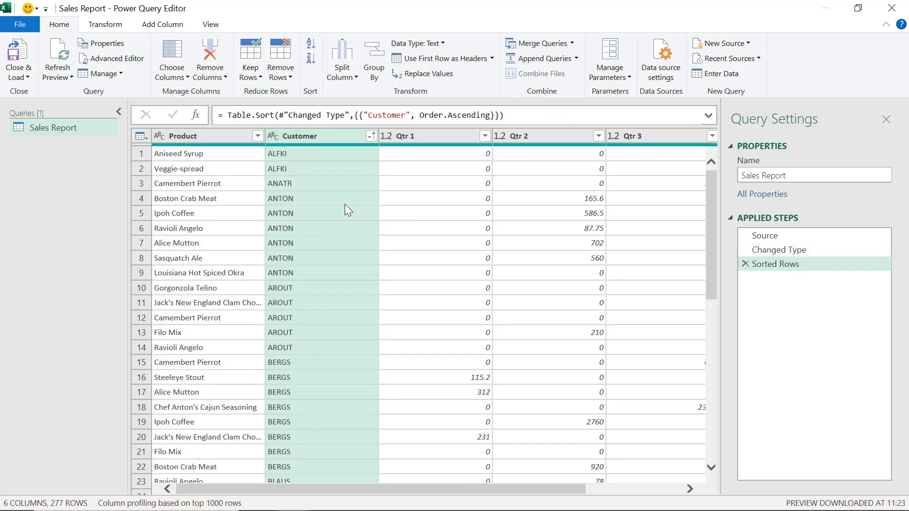
{"action": "left_click", "coordinate": [311, 59]}
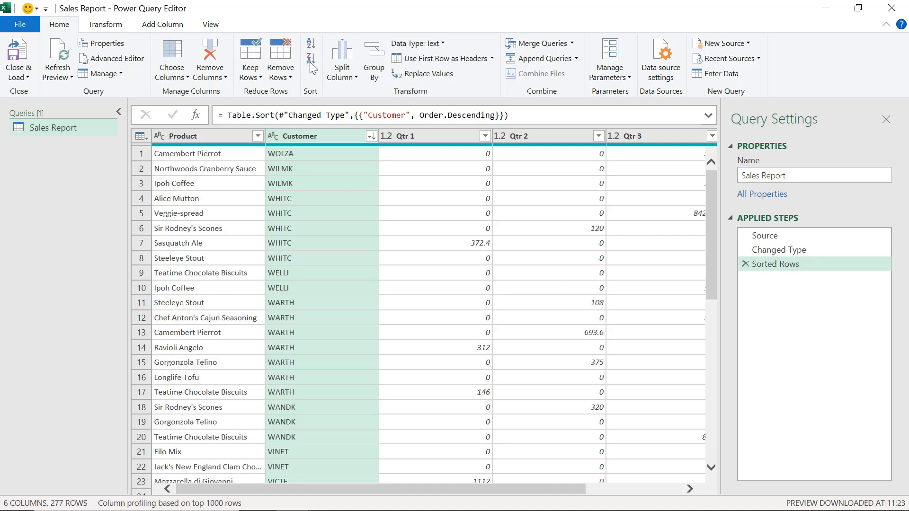
- Add an ascending sort on Product as the second sort level, and delete the Sorted Rows step
{"action": "left_click", "coordinate": [217, 142]}
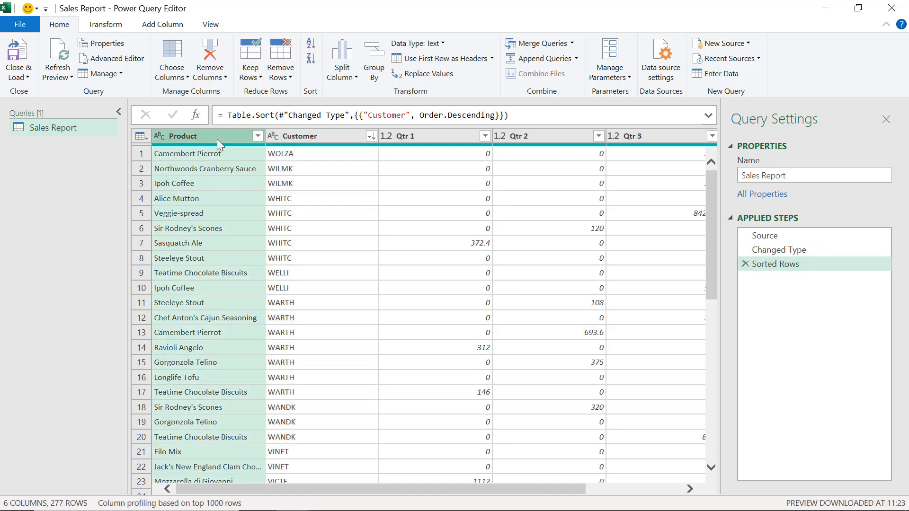
{"action": "left_click", "coordinate": [310, 46]}
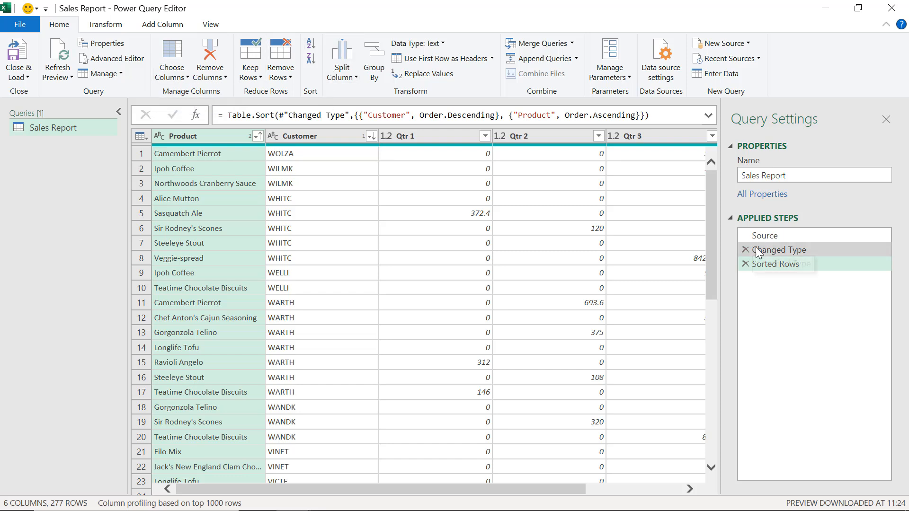
{"action": "left_click", "coordinate": [745, 263]}
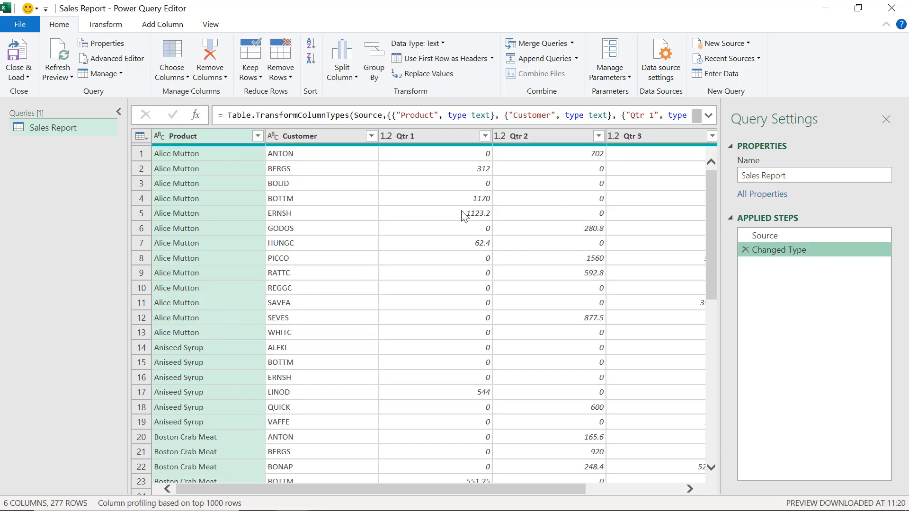
- Start splitting the Product column by delimiter and review the available delimiter choices
{"action": "left_click", "coordinate": [352, 80]}
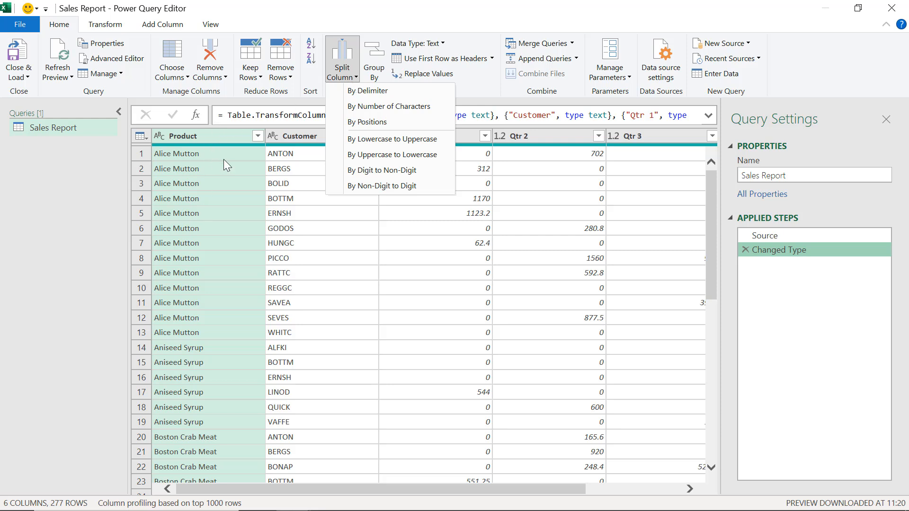
{"action": "left_click", "coordinate": [363, 92]}
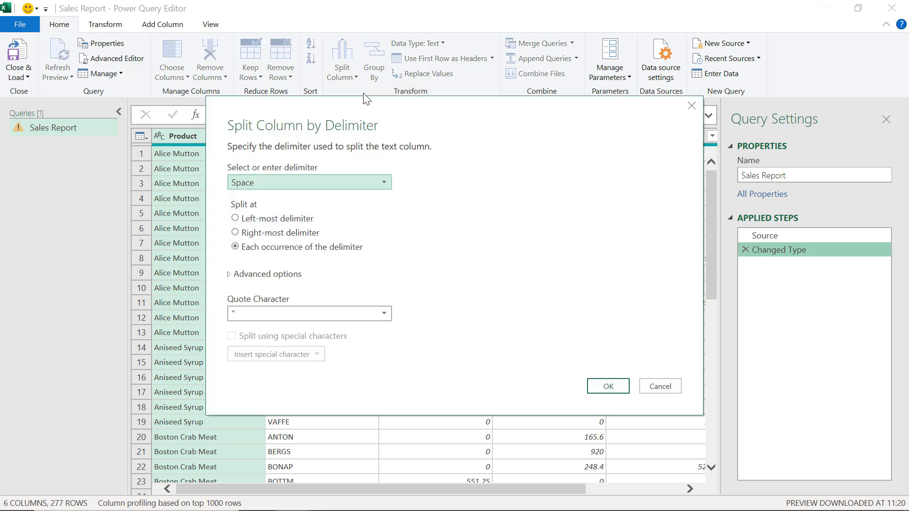
{"action": "left_click", "coordinate": [340, 176]}
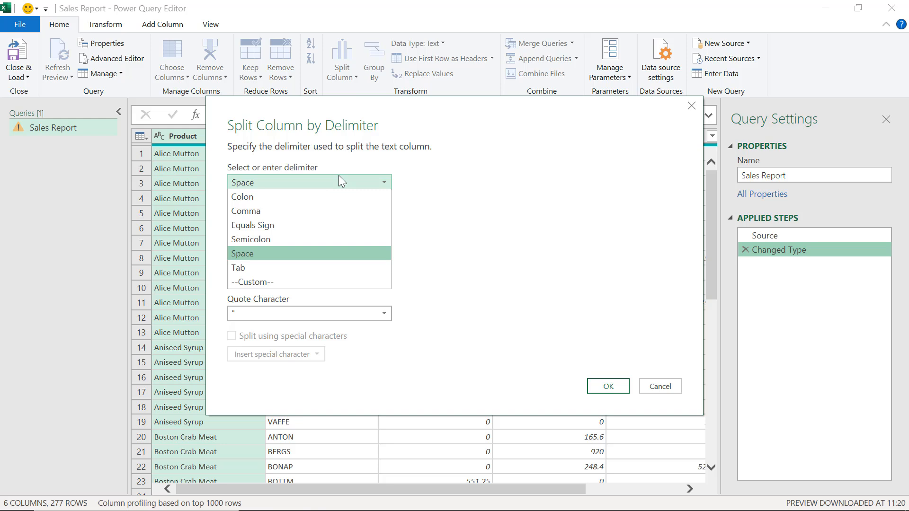
{"action": "left_click", "coordinate": [339, 176]}
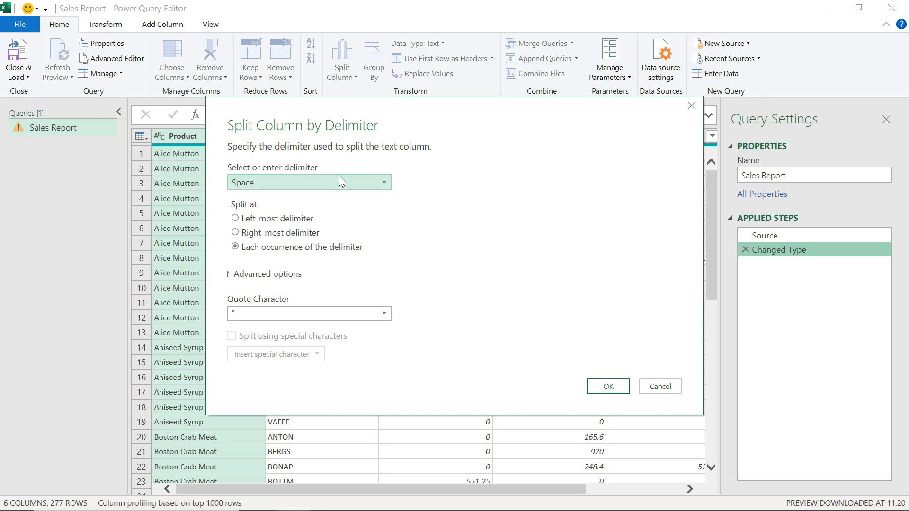
- Try a custom "=" delimiter for the Product column split and clear it again
{"action": "left_click", "coordinate": [339, 176]}
{"action": "left_click", "coordinate": [286, 282]}
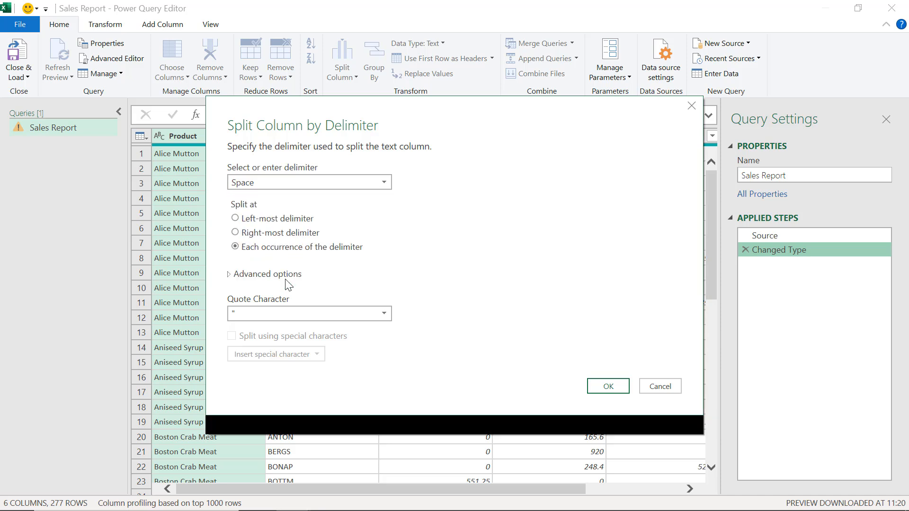
{"action": "left_click", "coordinate": [280, 201]}
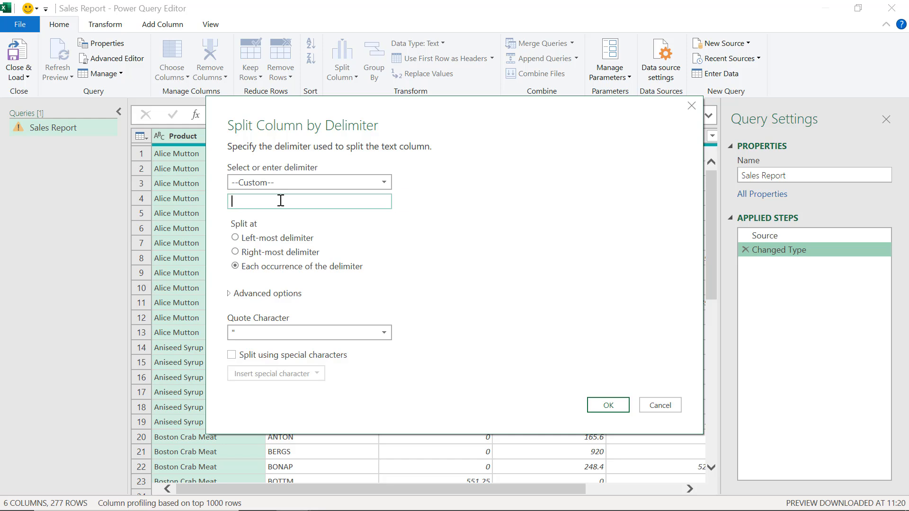
{"action": "type", "text": "="}
{"action": "key", "text": "BackSpace"}
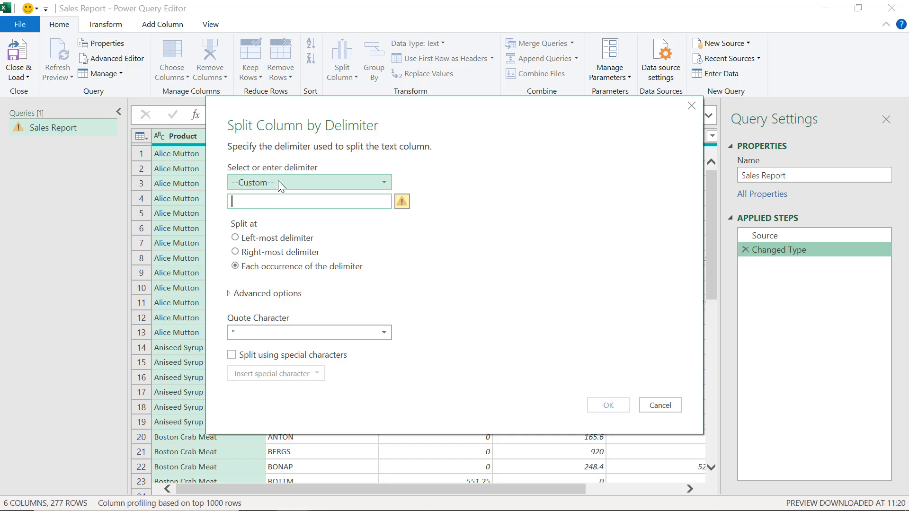
- Split the Product column by the Space delimiter at each occurrence of the delimiter
{"action": "left_click", "coordinate": [277, 181]}
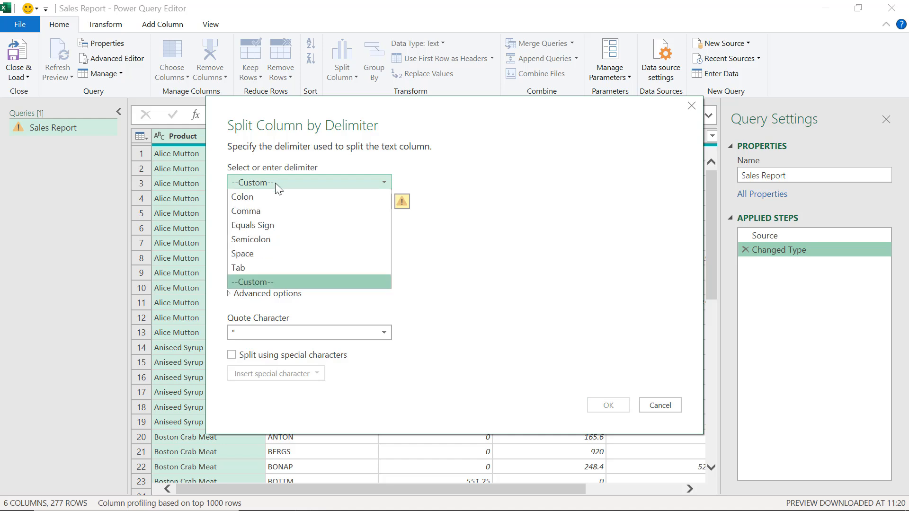
{"action": "left_click", "coordinate": [253, 255]}
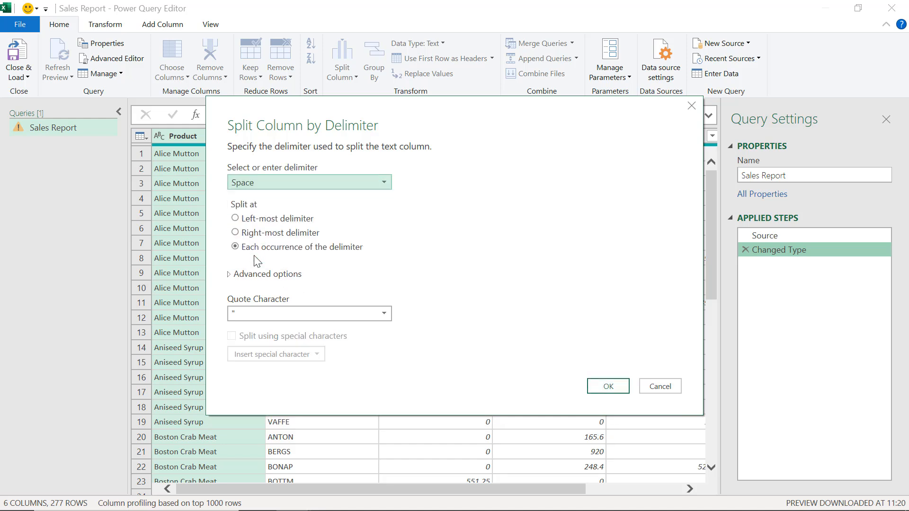
{"action": "left_click", "coordinate": [253, 220]}
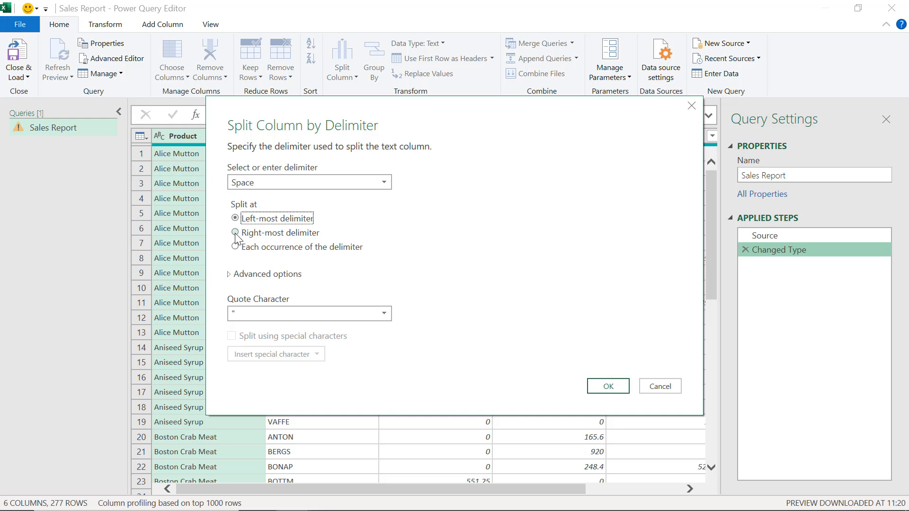
{"action": "left_click", "coordinate": [248, 249]}
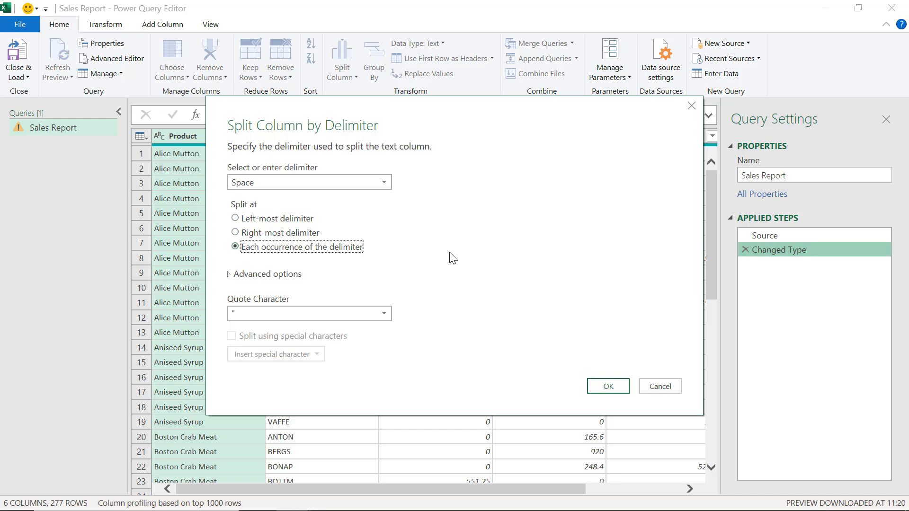
{"action": "left_click", "coordinate": [606, 385]}
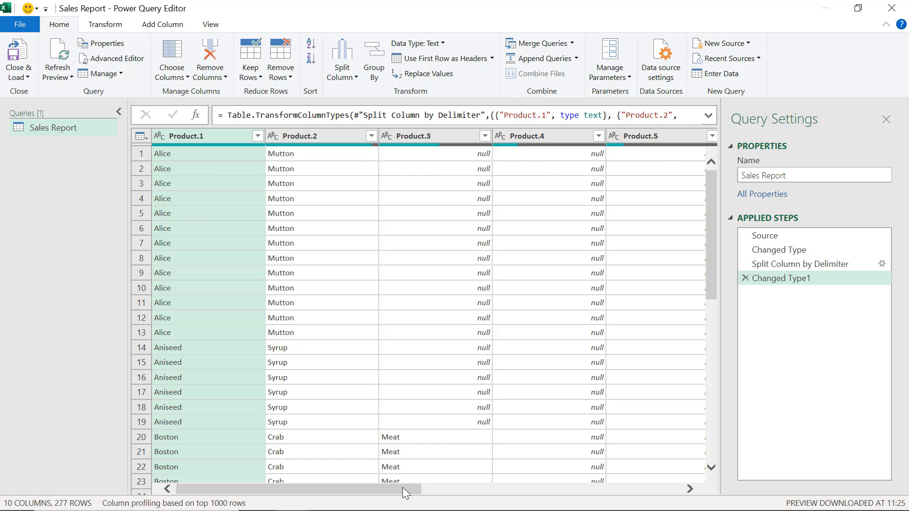
- Delete the Changed Type1 and Split Column by Delimiter steps, and review the other ways to split a column
{"action": "left_click_drag", "start_coordinate": [402, 487], "coordinate": [288, 473]}
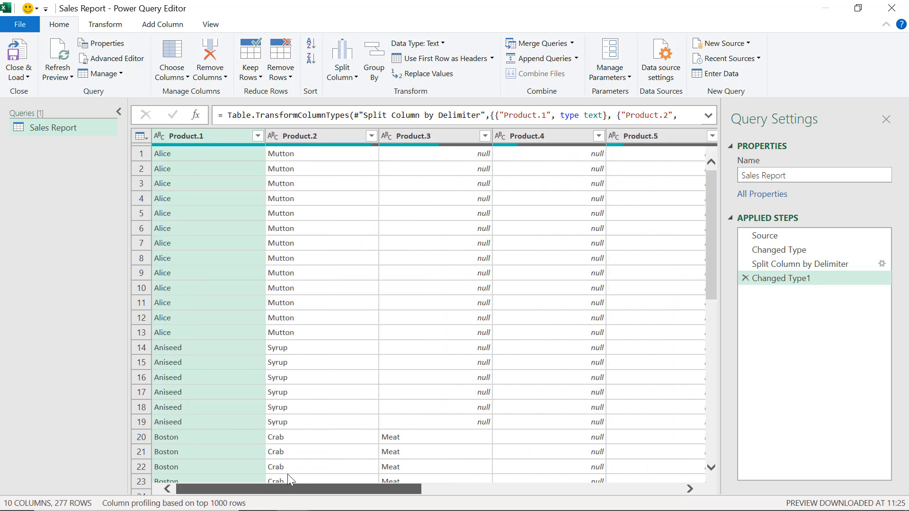
{"action": "left_click", "coordinate": [746, 277]}
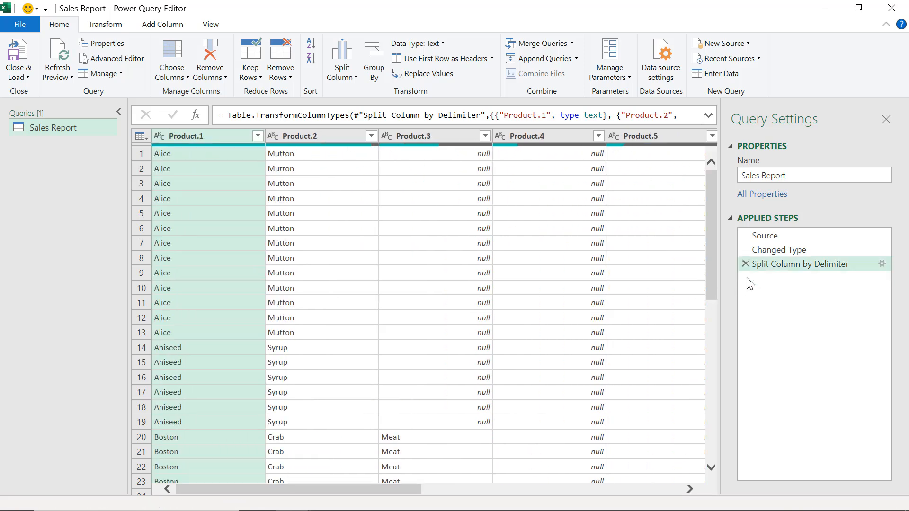
{"action": "left_click", "coordinate": [746, 264]}
{"action": "left_click", "coordinate": [349, 78]}
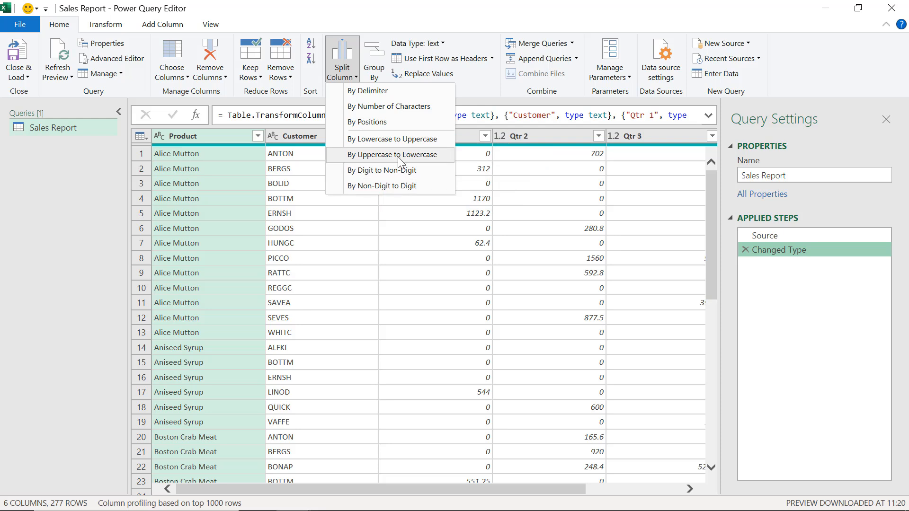
{"action": "left_click", "coordinate": [462, 2]}
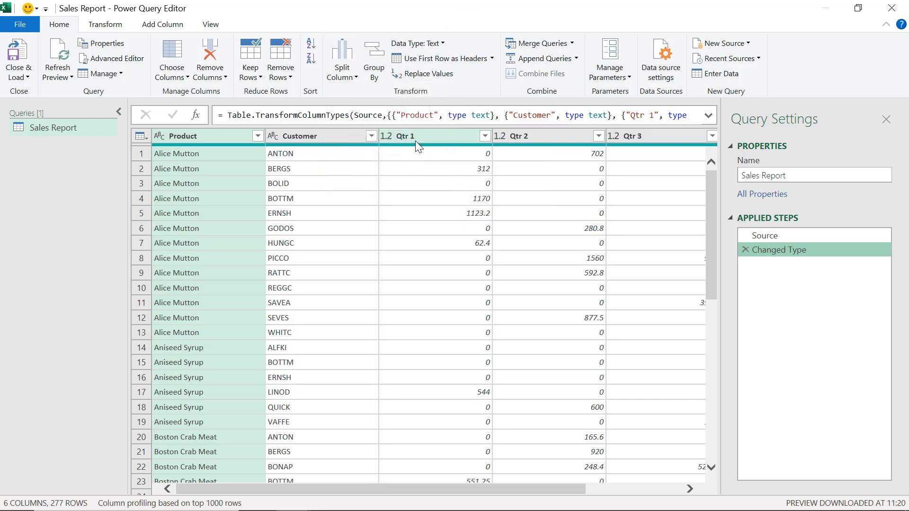
- Change the Qtr 1 column's data type to Currency, replacing the current type conversion
{"action": "left_click", "coordinate": [415, 138]}
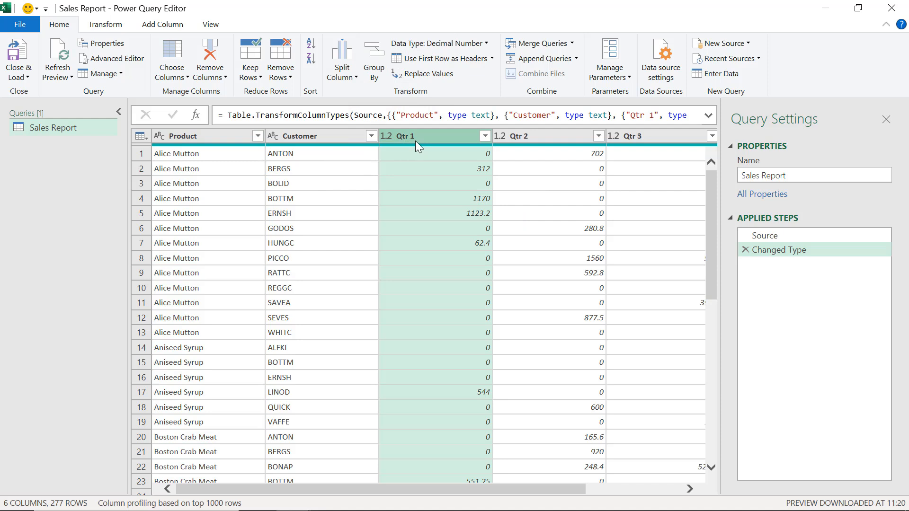
{"action": "left_click", "coordinate": [480, 44]}
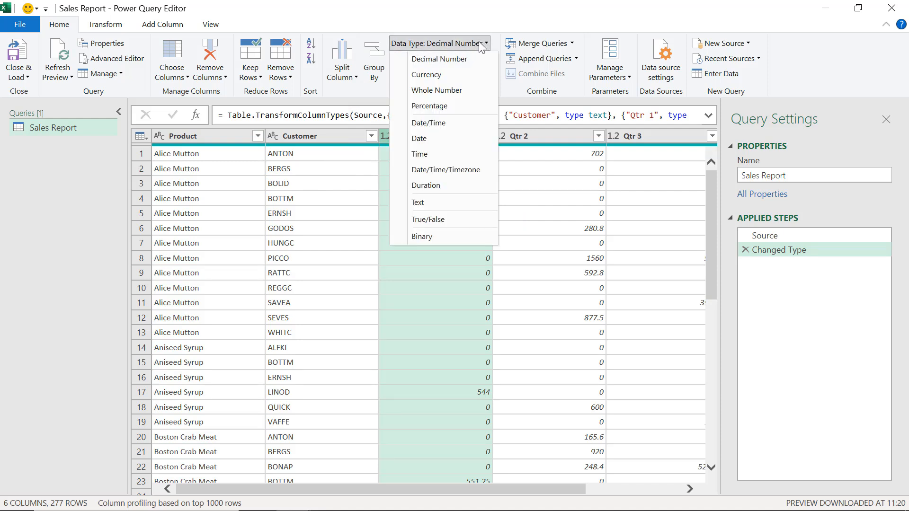
{"action": "left_click", "coordinate": [447, 75]}
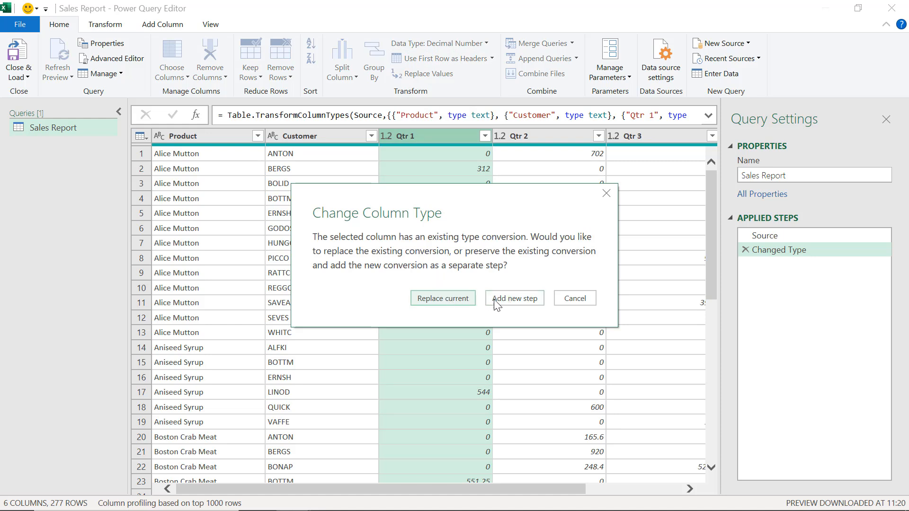
{"action": "left_click", "coordinate": [453, 295]}
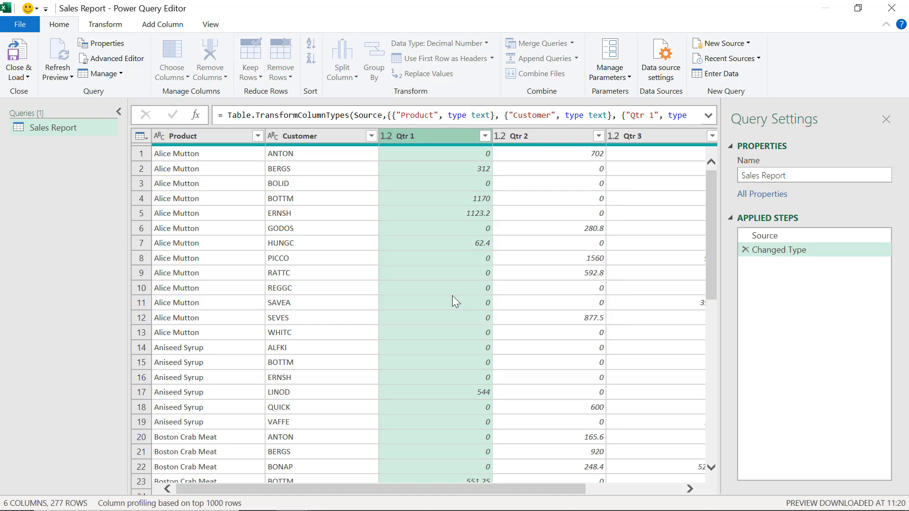
- Change the data type of the Qtr 2, Qtr 3 and Qtr 4 columns to Currency, replacing the current conversion
{"action": "left_click", "coordinate": [536, 140]}
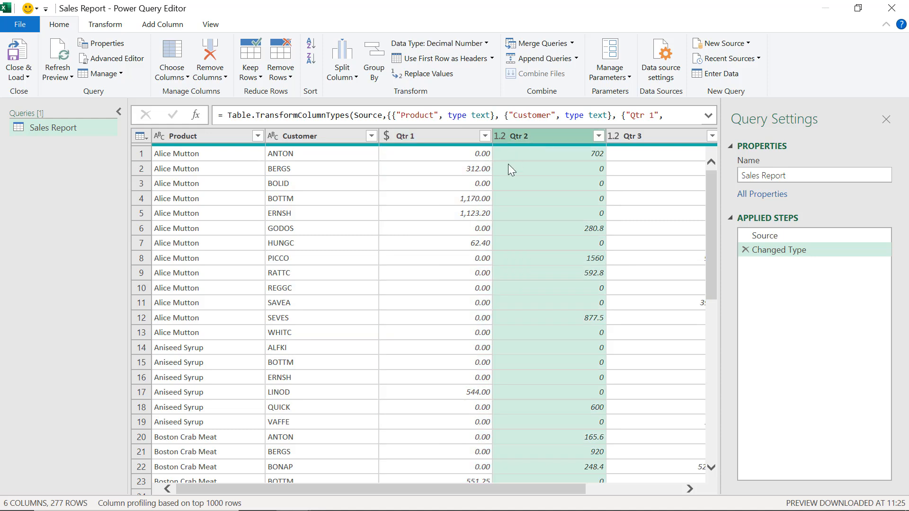
{"action": "scroll", "coordinate": [508, 164], "scroll_direction": "right", "scroll_amount": 3}
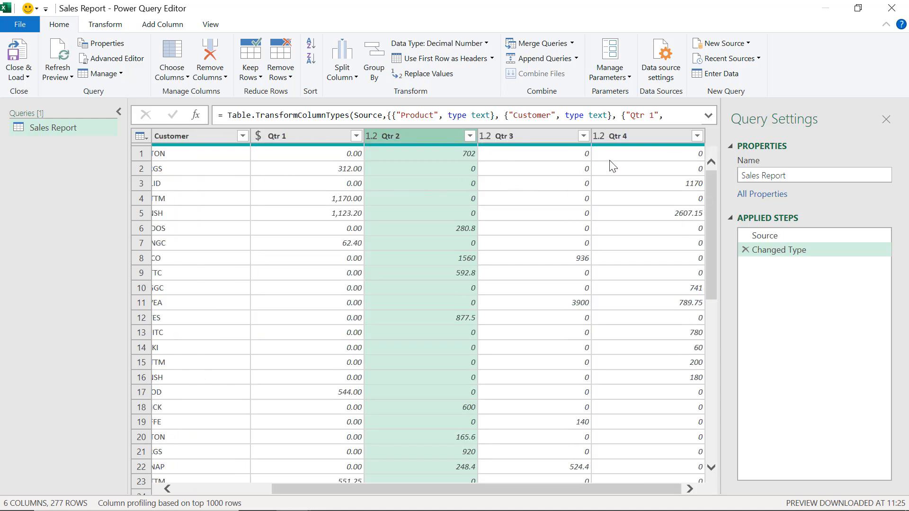
{"action": "left_click", "coordinate": [644, 136], "text": "shift"}
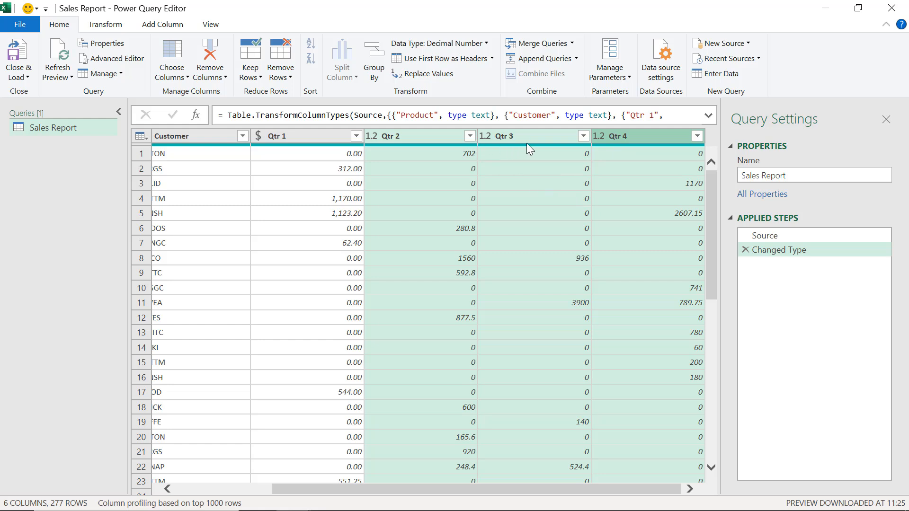
{"action": "left_click", "coordinate": [481, 44]}
{"action": "left_click", "coordinate": [449, 78]}
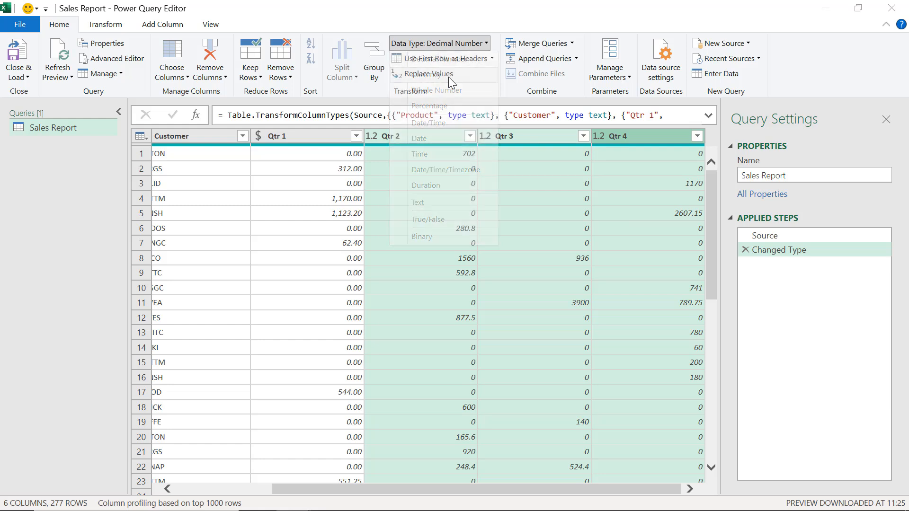
{"action": "left_click", "coordinate": [451, 297]}
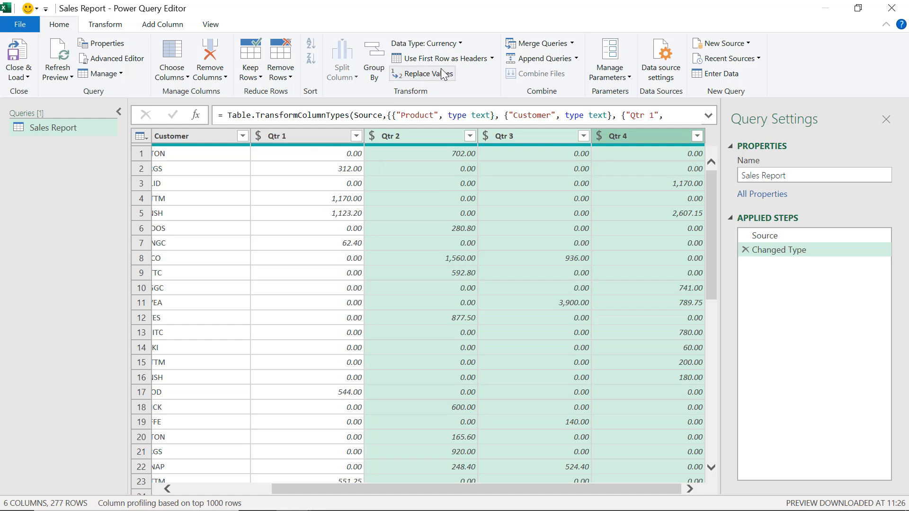
- Review the data types available for the selected quarter columns without changing them
{"action": "left_click", "coordinate": [460, 44]}
{"action": "left_click", "coordinate": [459, 43]}
{"action": "left_click", "coordinate": [459, 44]}
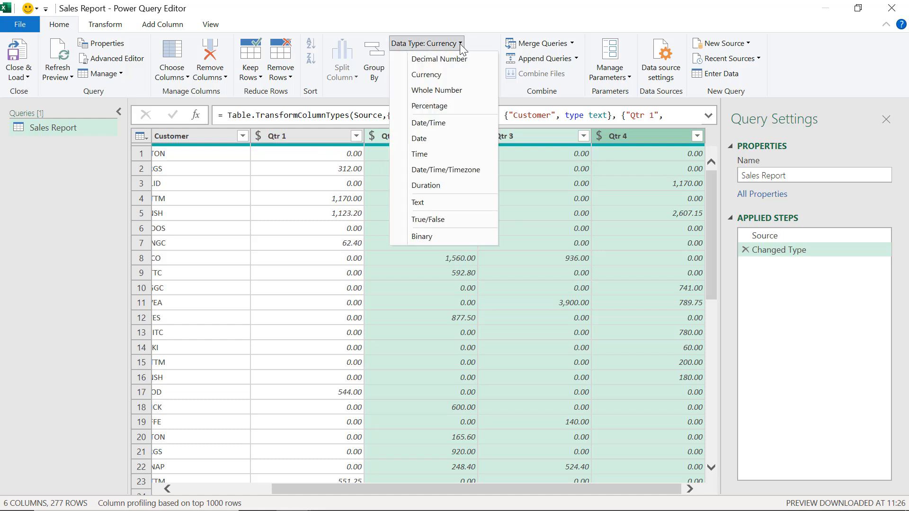
{"action": "left_click", "coordinate": [501, 10]}
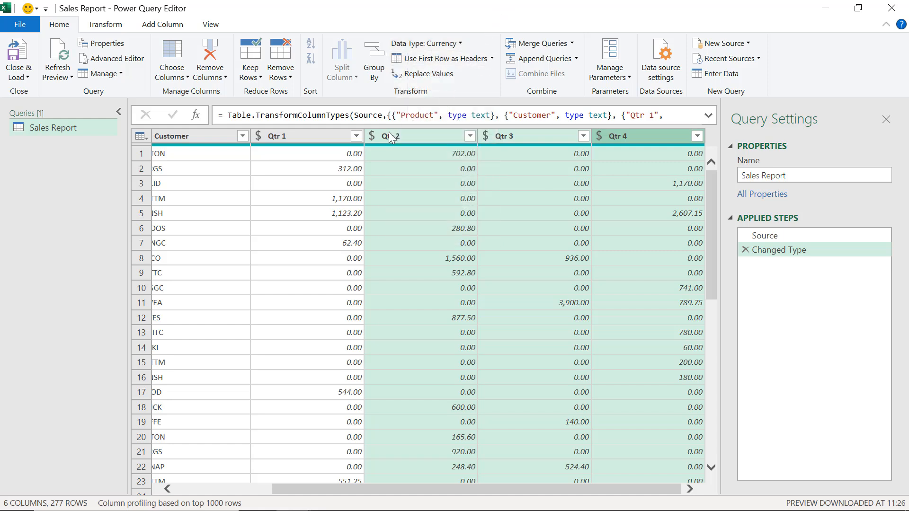
- Review the choices for using the first row as headers, and inspect the first row and the Customer column
{"action": "left_click", "coordinate": [310, 137]}
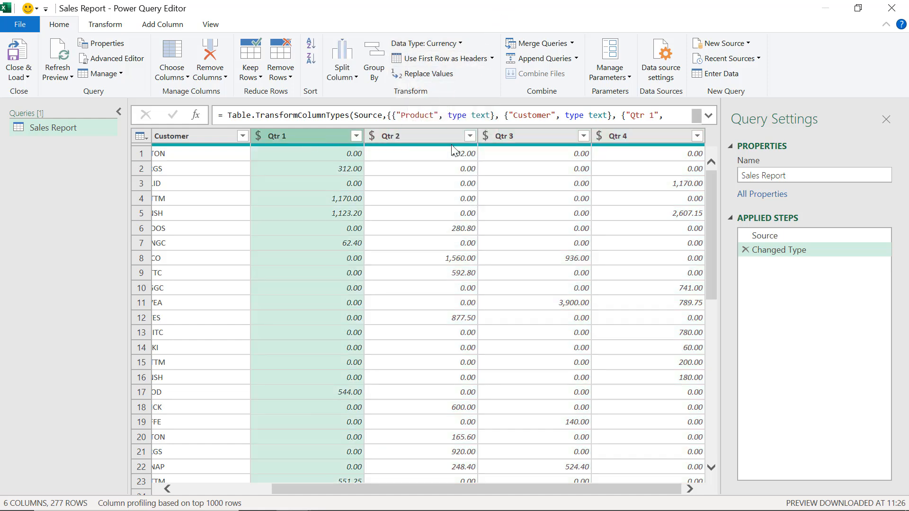
{"action": "mouse_move", "coordinate": [313, 150]}
{"action": "left_click", "coordinate": [492, 58]}
{"action": "left_click", "coordinate": [492, 59]}
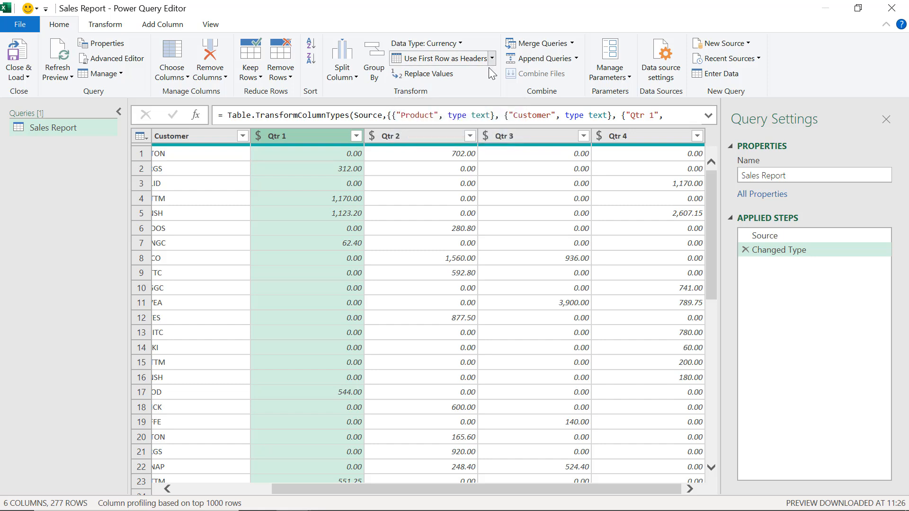
{"action": "left_click", "coordinate": [202, 153]}
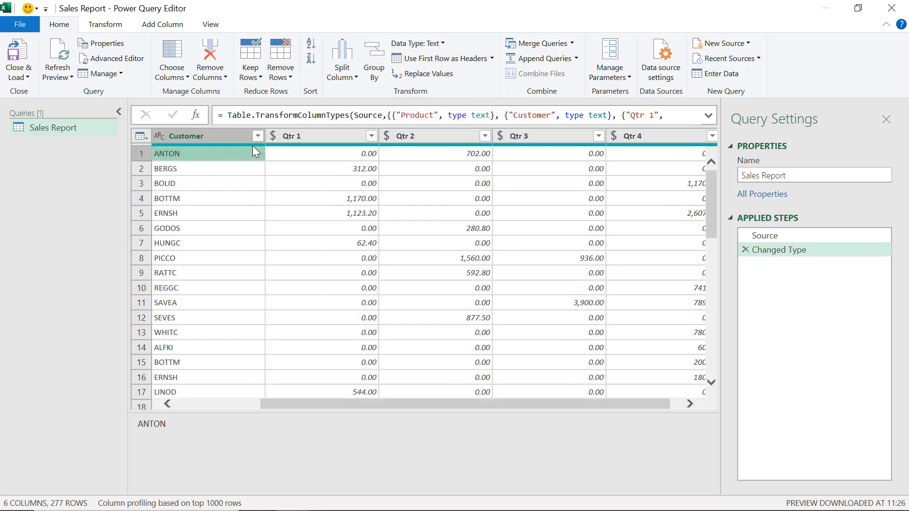
{"action": "left_click", "coordinate": [219, 138]}
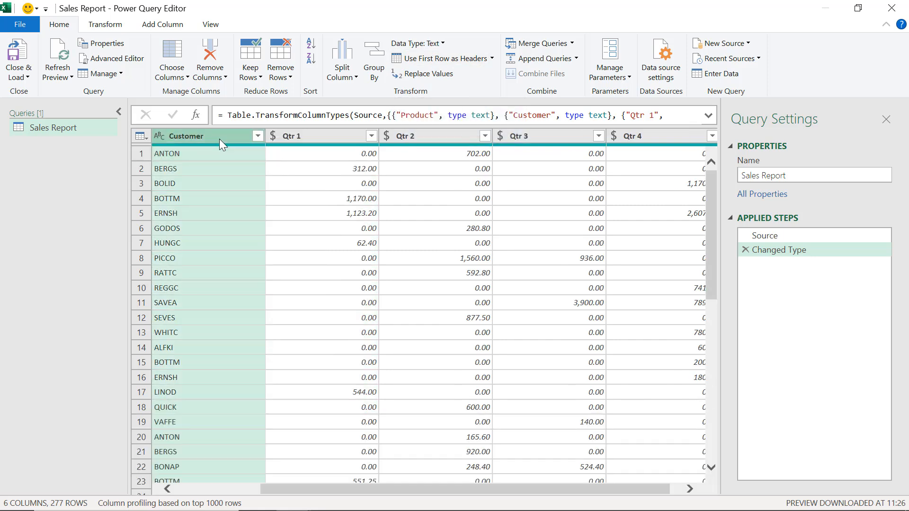
- Replace the value 0 with 10 in the Qtr 1 column, and delete the Replaced Value step
{"action": "left_click", "coordinate": [353, 139]}
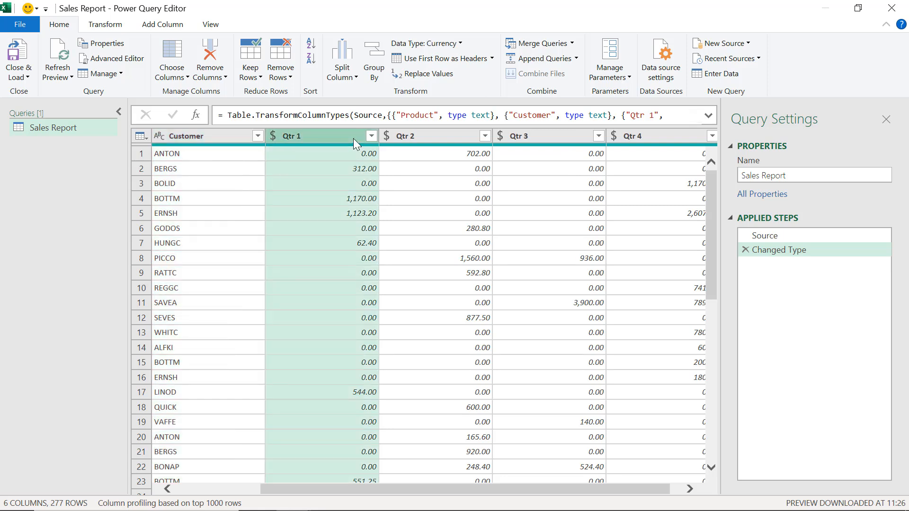
{"action": "left_click", "coordinate": [442, 71]}
{"action": "left_click_drag", "start_coordinate": [384, 175], "coordinate": [620, 125]}
{"action": "type", "text": "0"}
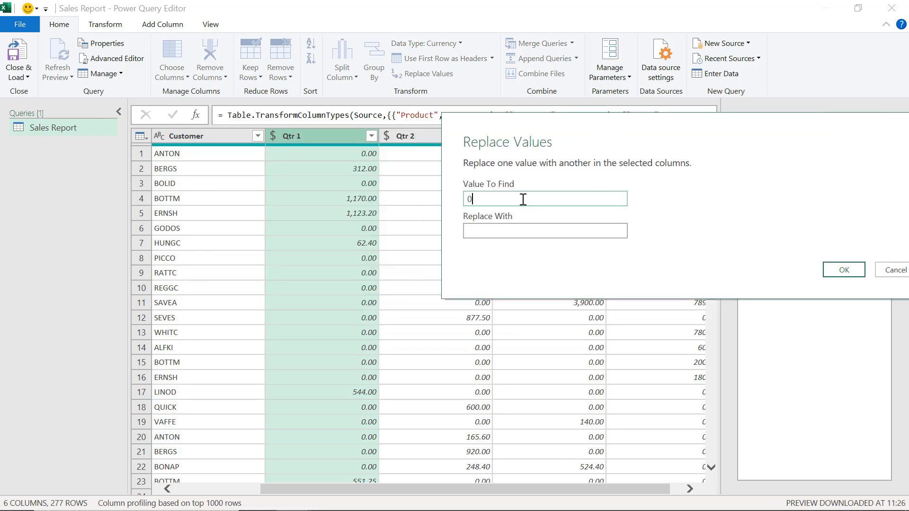
{"action": "left_click", "coordinate": [510, 231]}
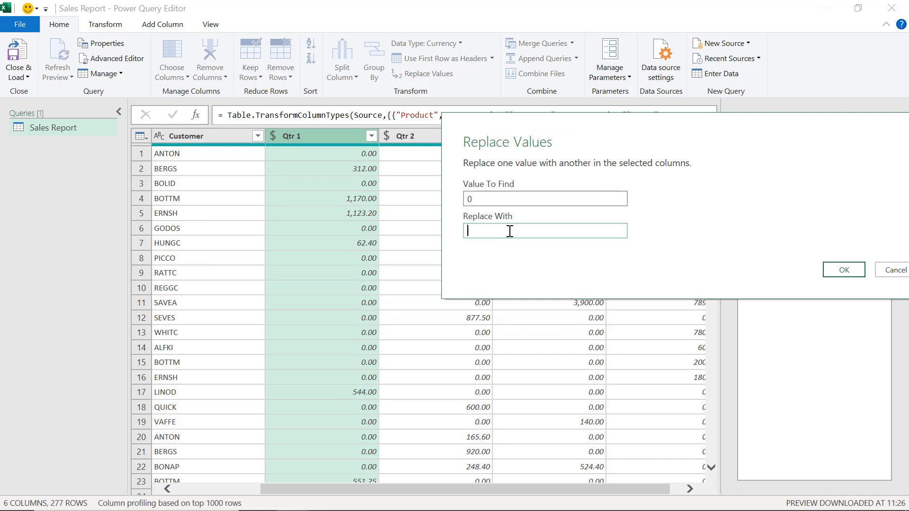
{"action": "type", "text": "10"}
{"action": "left_click", "coordinate": [836, 271]}
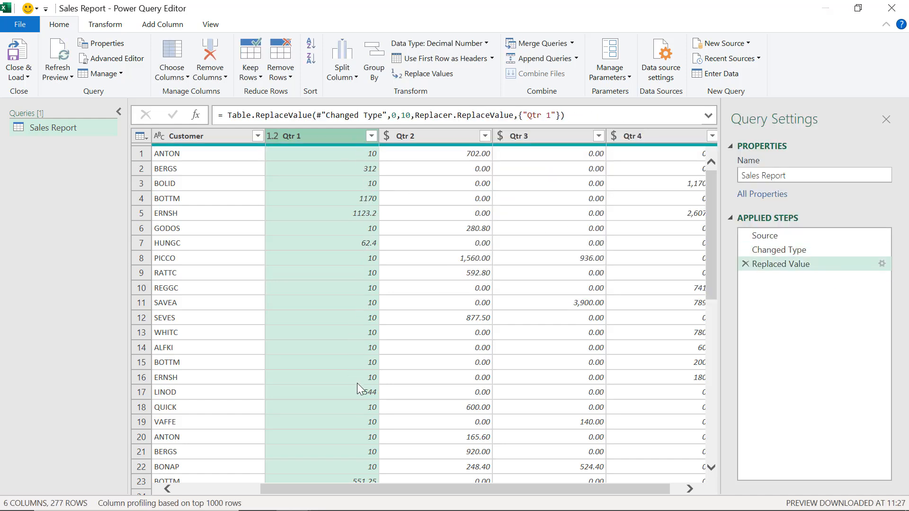
{"action": "left_click", "coordinate": [745, 263]}
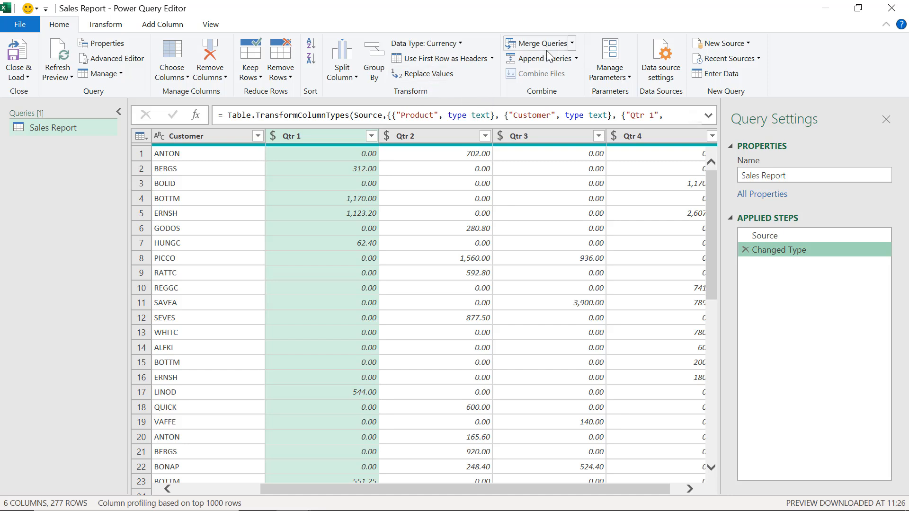
- Compare the Merge Queries and Append Queries options for combining queries without applying any
{"action": "left_click", "coordinate": [572, 43]}
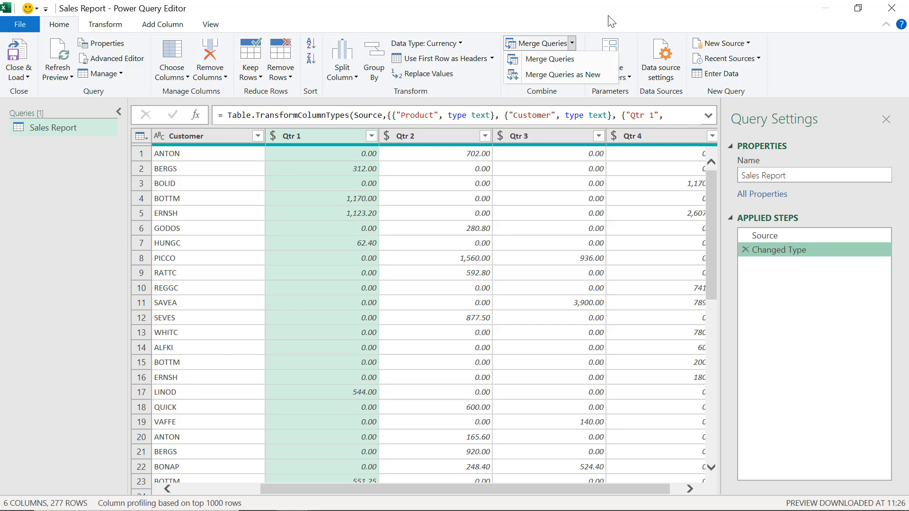
{"action": "left_click", "coordinate": [15, 245]}
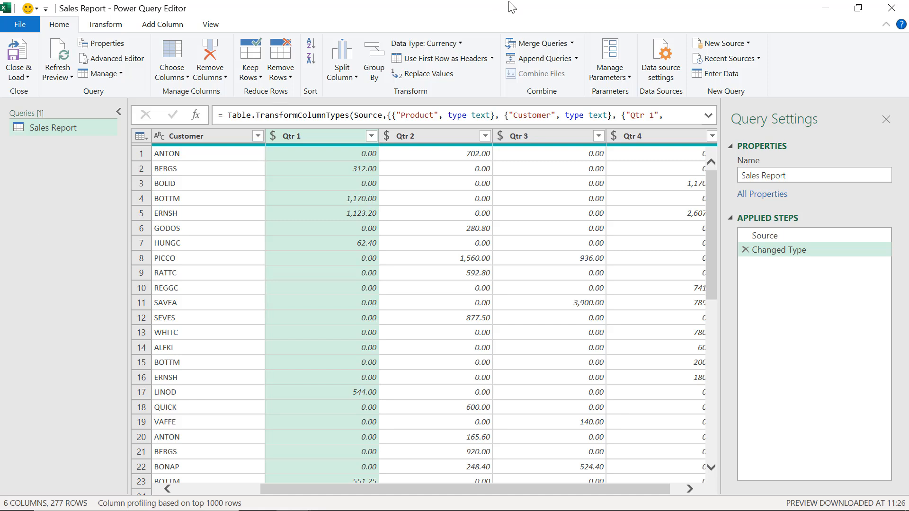
{"action": "left_click", "coordinate": [577, 59]}
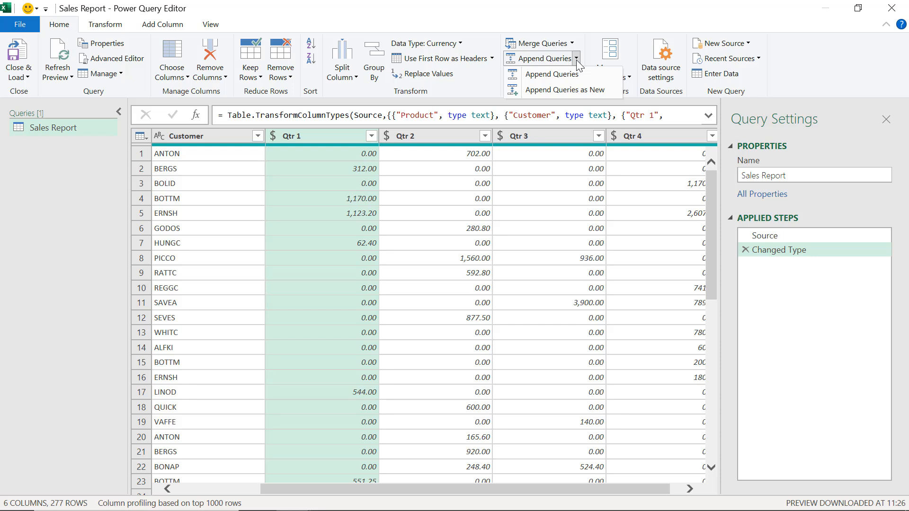
{"action": "left_click", "coordinate": [573, 44]}
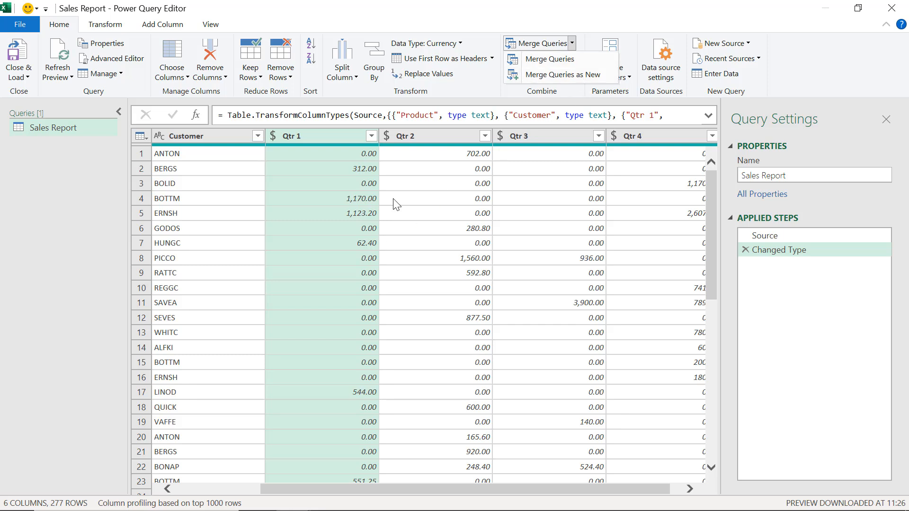
{"action": "left_click", "coordinate": [488, 5]}
{"action": "left_click", "coordinate": [576, 58]}
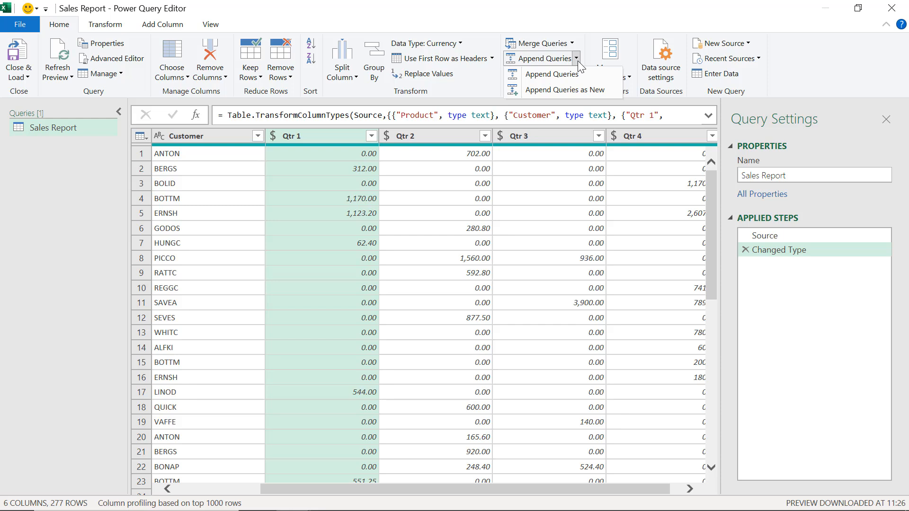
{"action": "left_click", "coordinate": [608, 22]}
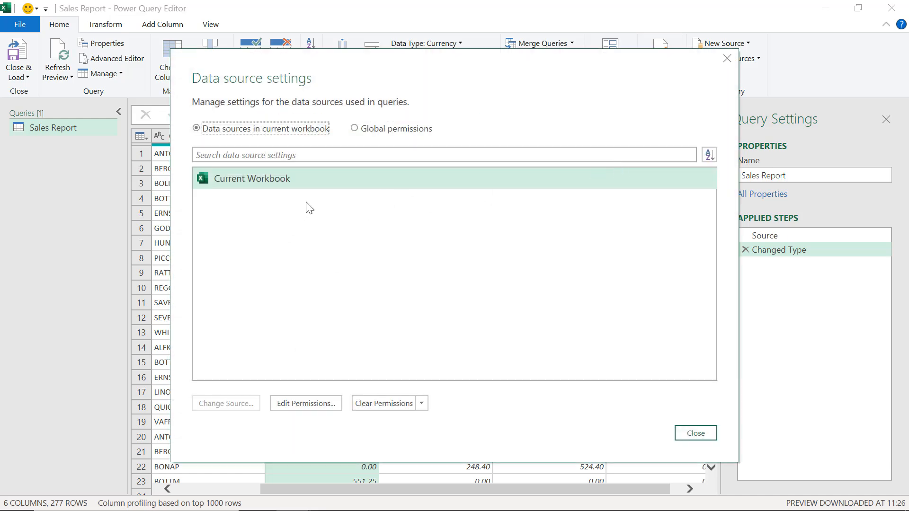
- Close the data source settings and review the source types offered for a new query, including the databases
{"action": "key", "text": "Escape"}
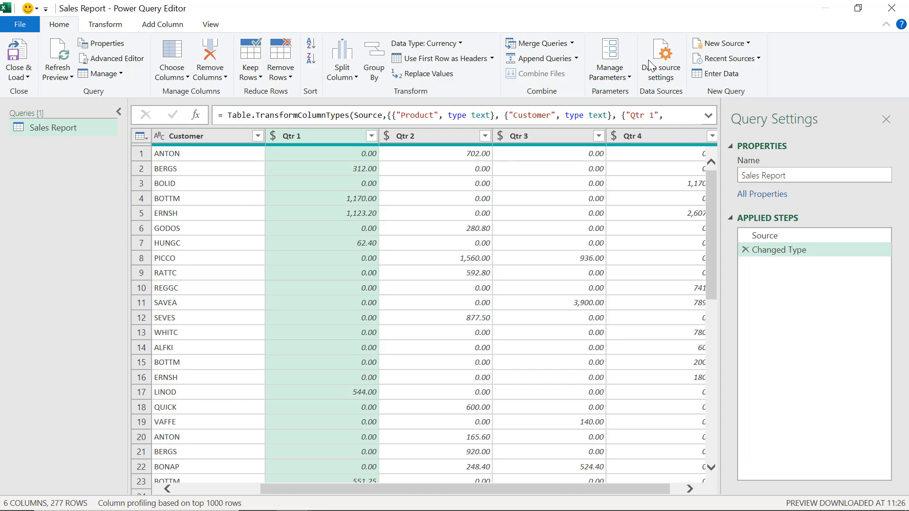
{"action": "left_click", "coordinate": [748, 44]}
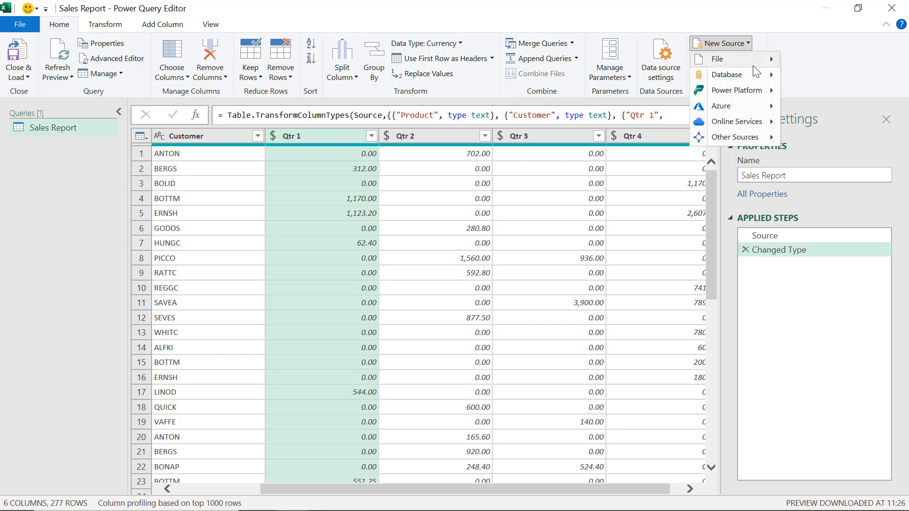
{"action": "mouse_move", "coordinate": [758, 61]}
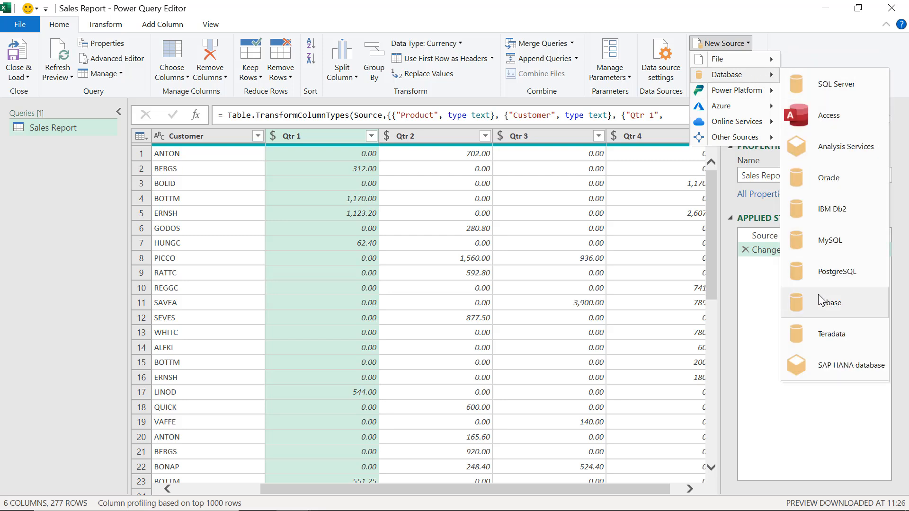
{"action": "left_click", "coordinate": [811, 39]}
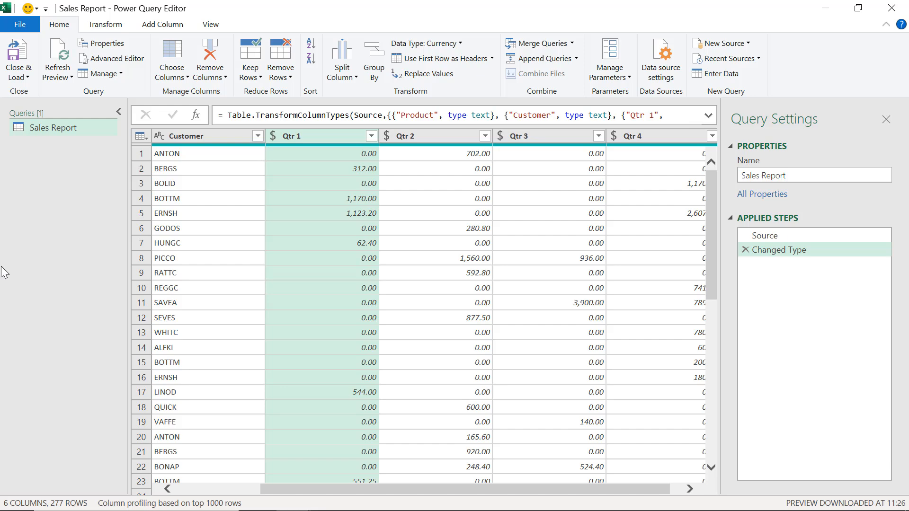
- Compare the Transform commands with the Add Column commands available for the Qtr 1 column
{"action": "left_click", "coordinate": [105, 29]}
{"action": "left_click", "coordinate": [176, 25]}
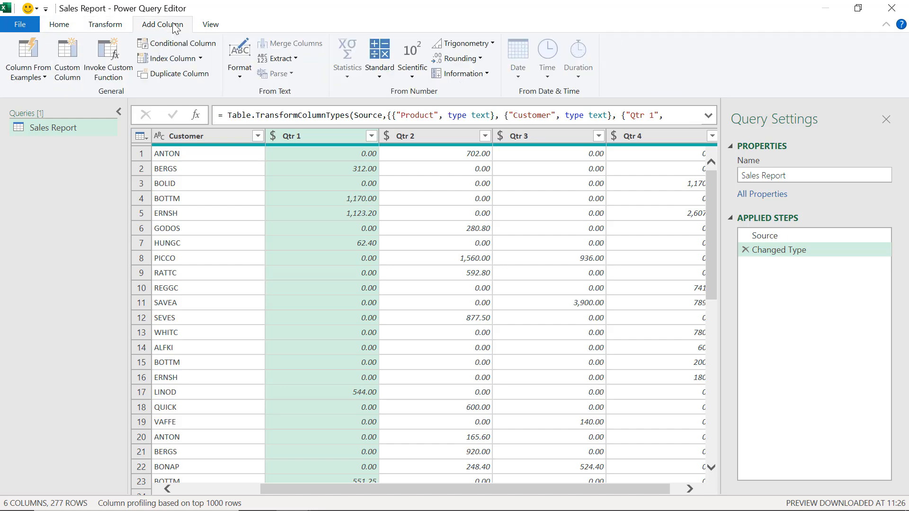
{"action": "left_click", "coordinate": [124, 20]}
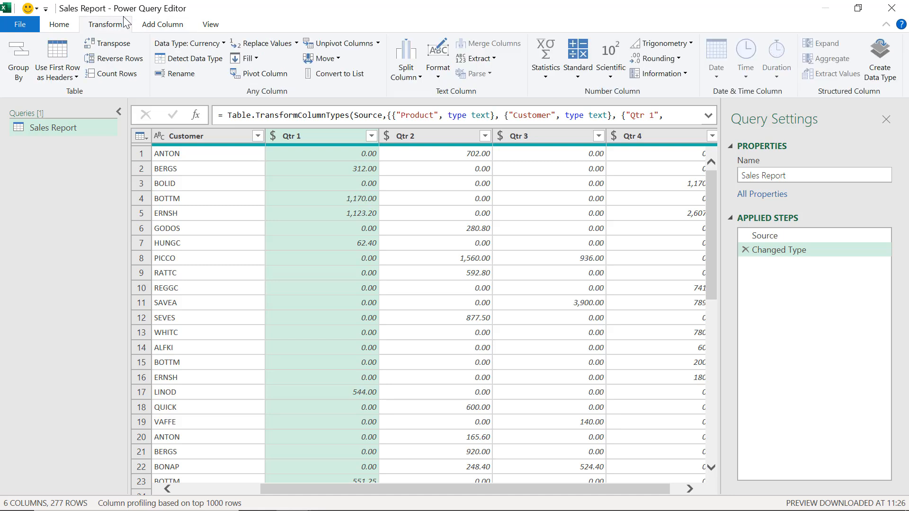
{"action": "left_click", "coordinate": [176, 25]}
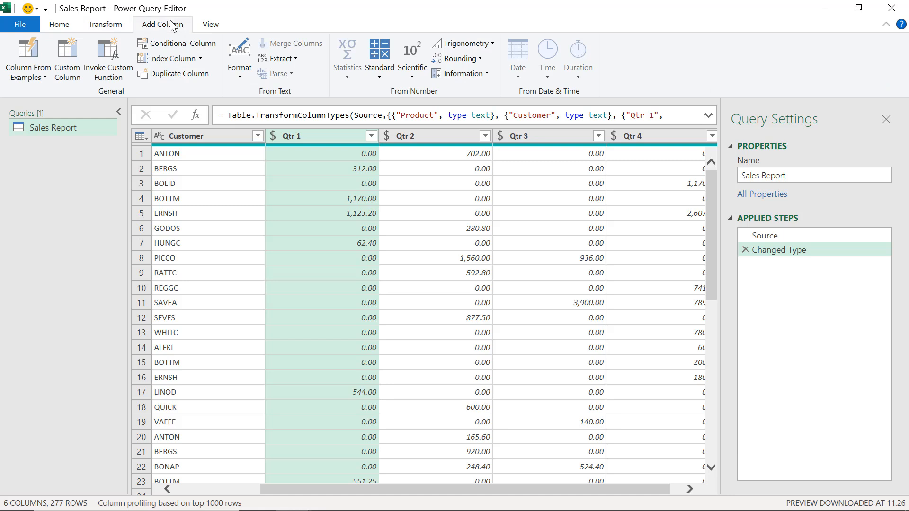
{"action": "left_click", "coordinate": [121, 28]}
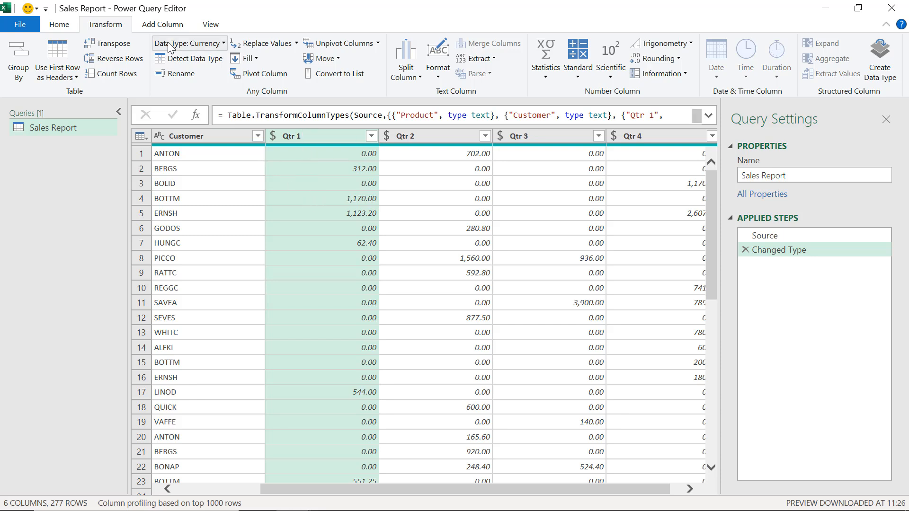
{"action": "left_click", "coordinate": [165, 25]}
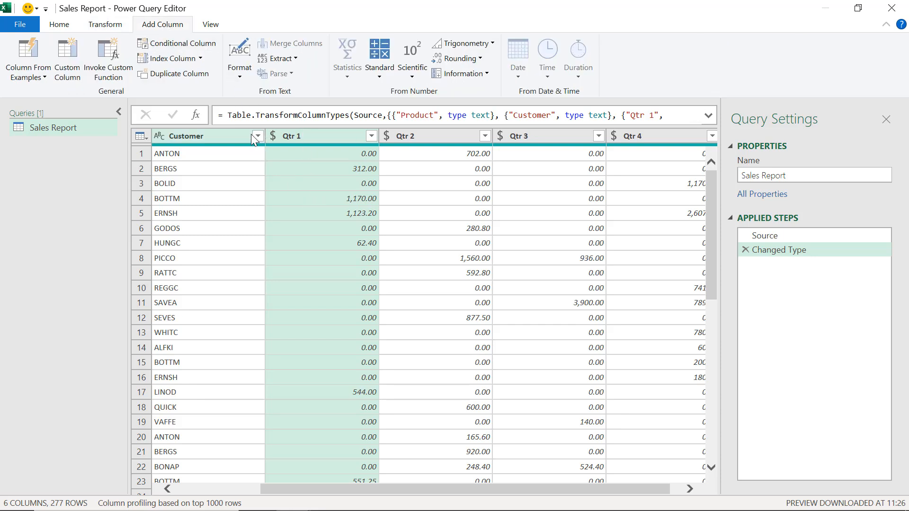
- Select the Customer column and compare the text Format options for transforming it with those for adding a new column
{"action": "left_click", "coordinate": [222, 135]}
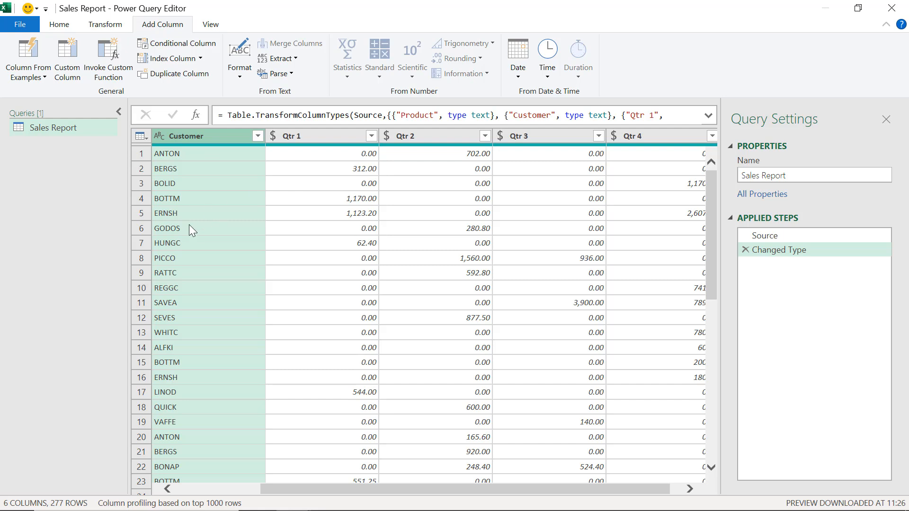
{"action": "left_click", "coordinate": [114, 25]}
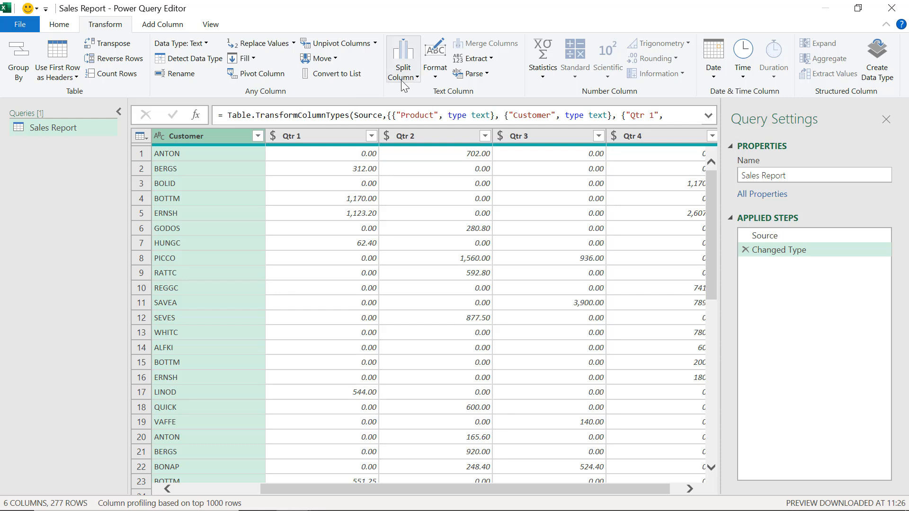
{"action": "left_click", "coordinate": [445, 80]}
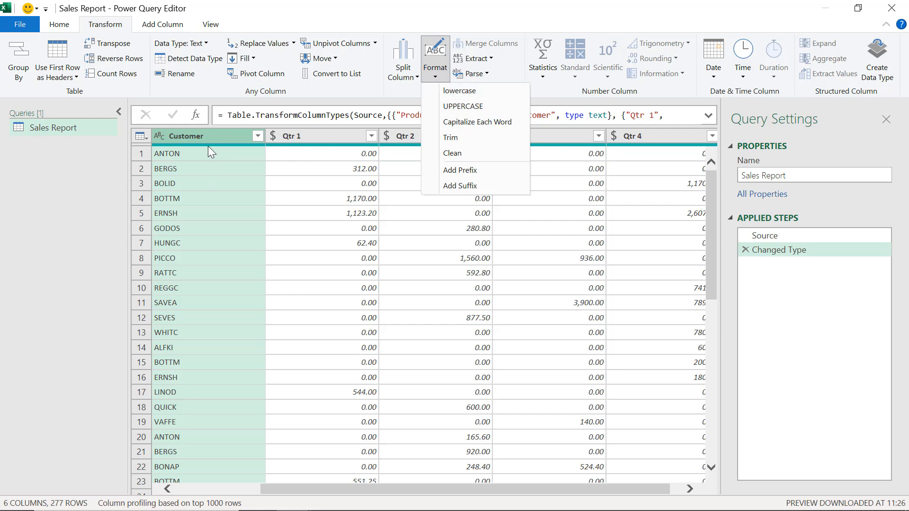
{"action": "left_click", "coordinate": [166, 25]}
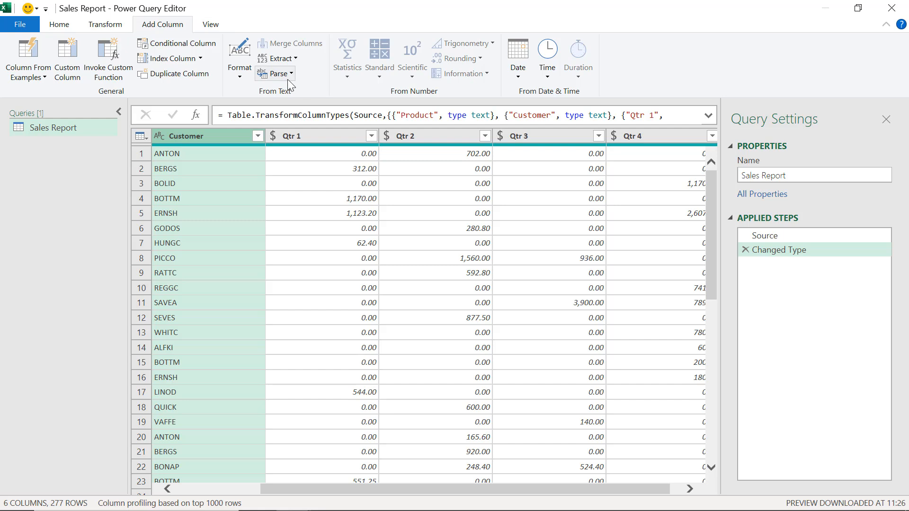
{"action": "left_click", "coordinate": [251, 76]}
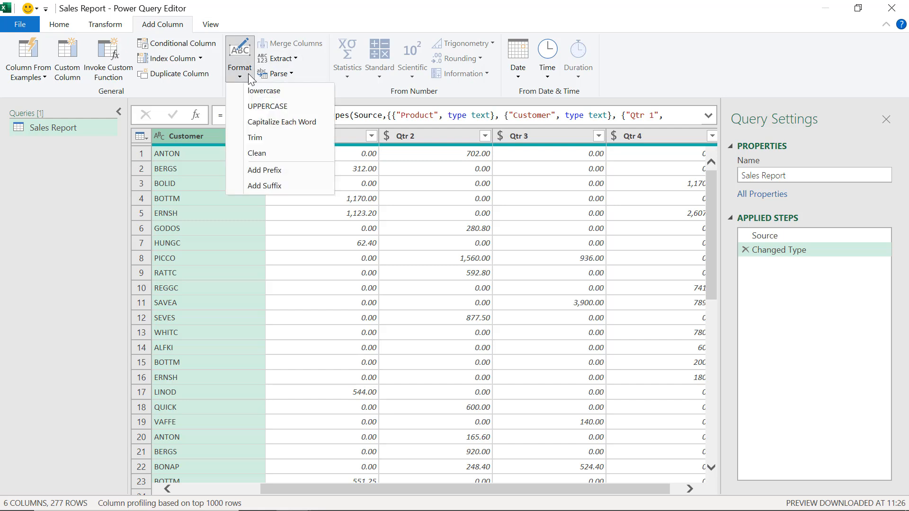
- Count the rows of the Sales Report table, and delete the Counted Rows step
{"action": "left_click", "coordinate": [117, 26]}
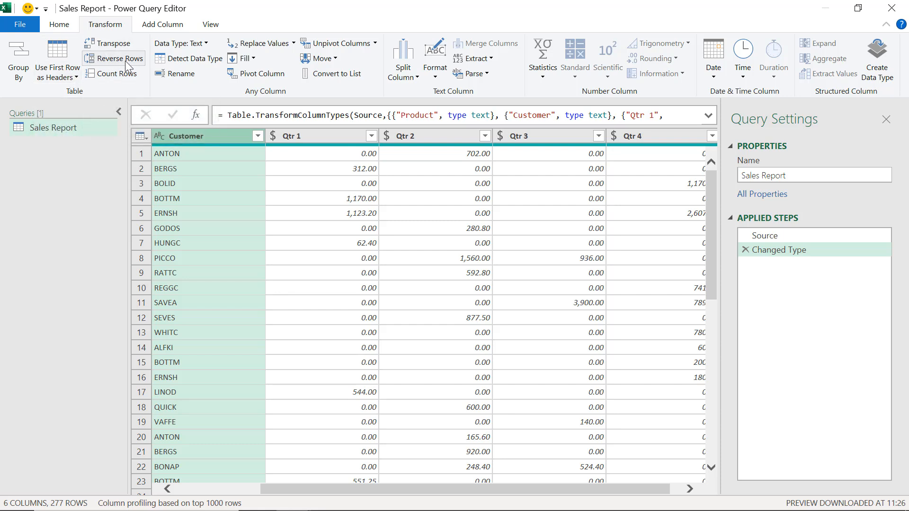
{"action": "left_click", "coordinate": [121, 79]}
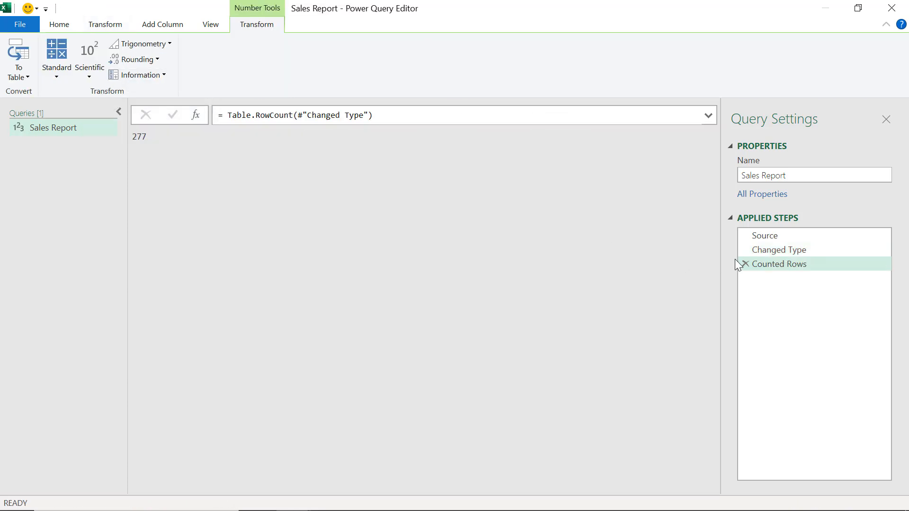
{"action": "left_click", "coordinate": [745, 265]}
{"action": "left_click", "coordinate": [109, 25]}
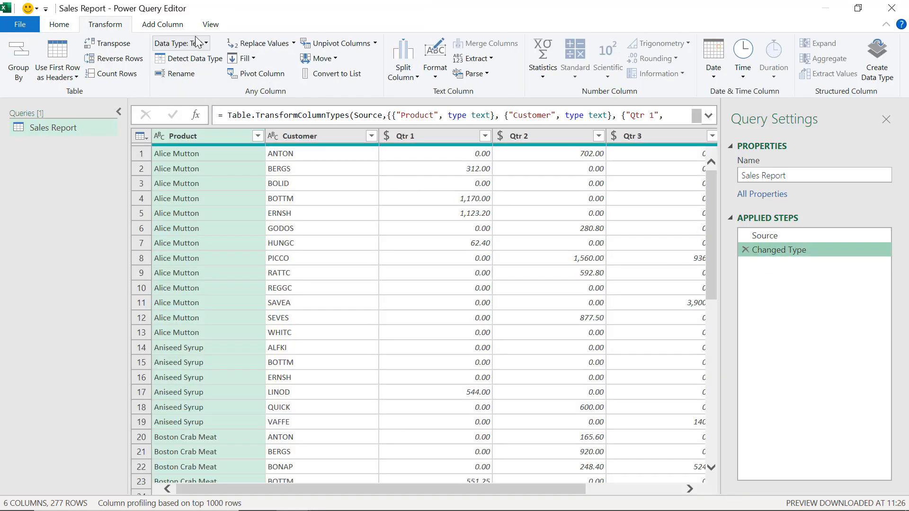
- Review the data type and Fill options for the Product column without applying any
{"action": "left_click", "coordinate": [205, 43]}
{"action": "left_click", "coordinate": [206, 43]}
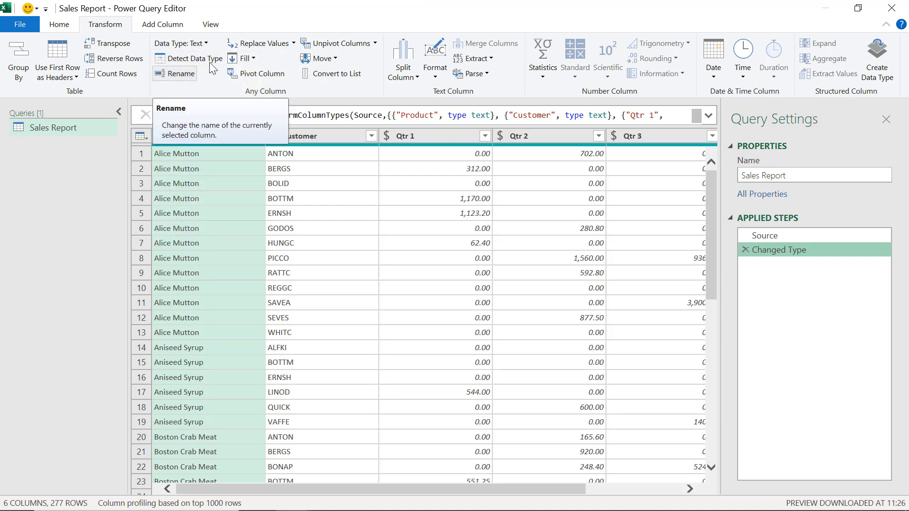
{"action": "left_click", "coordinate": [253, 58]}
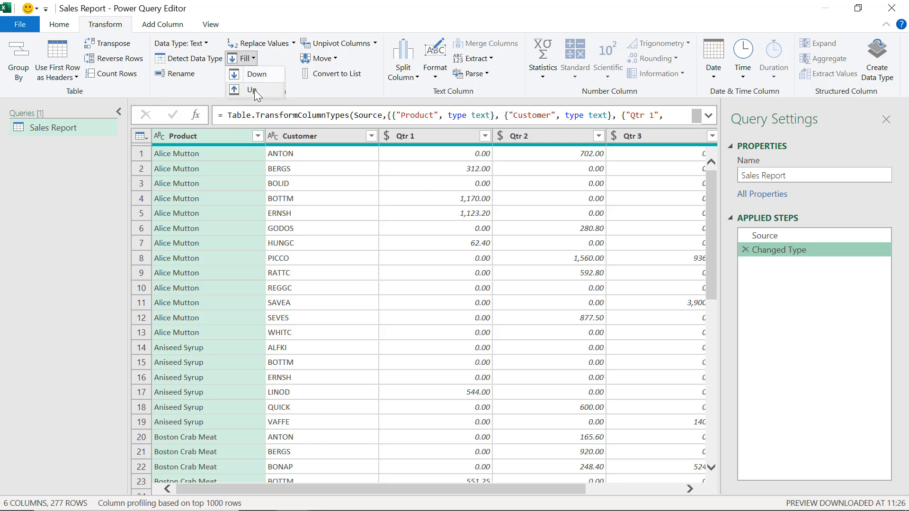
{"action": "left_click", "coordinate": [371, 7]}
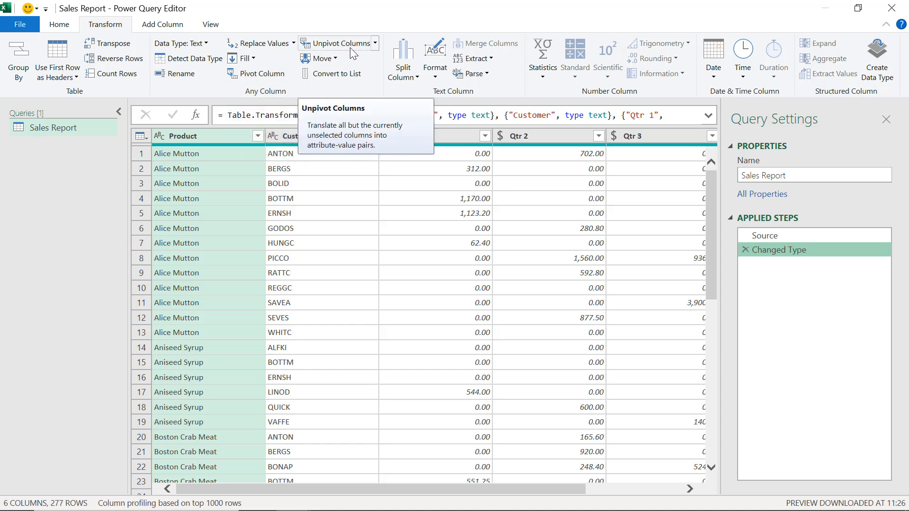
- Move the Customer column left and back to the right, and delete the Reordered Columns step
{"action": "left_click", "coordinate": [321, 59]}
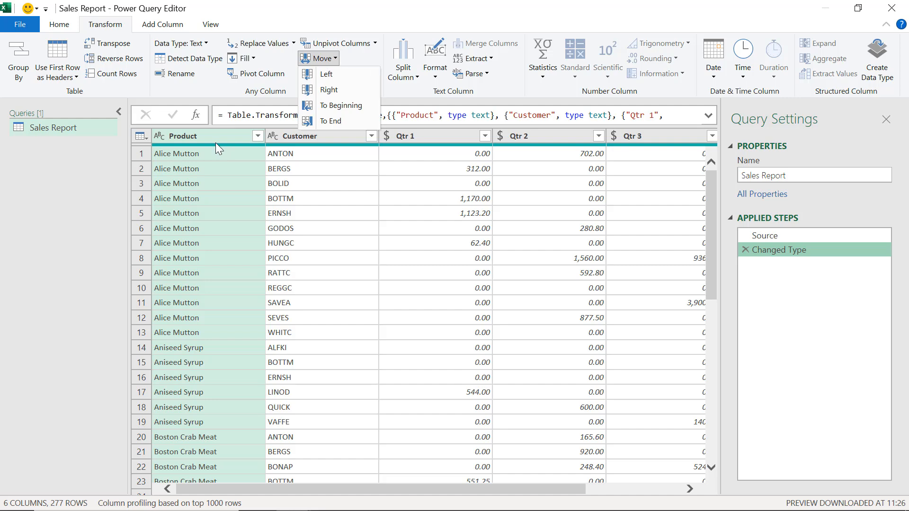
{"action": "left_click", "coordinate": [298, 134]}
{"action": "left_click", "coordinate": [298, 135]}
{"action": "left_click", "coordinate": [333, 59]}
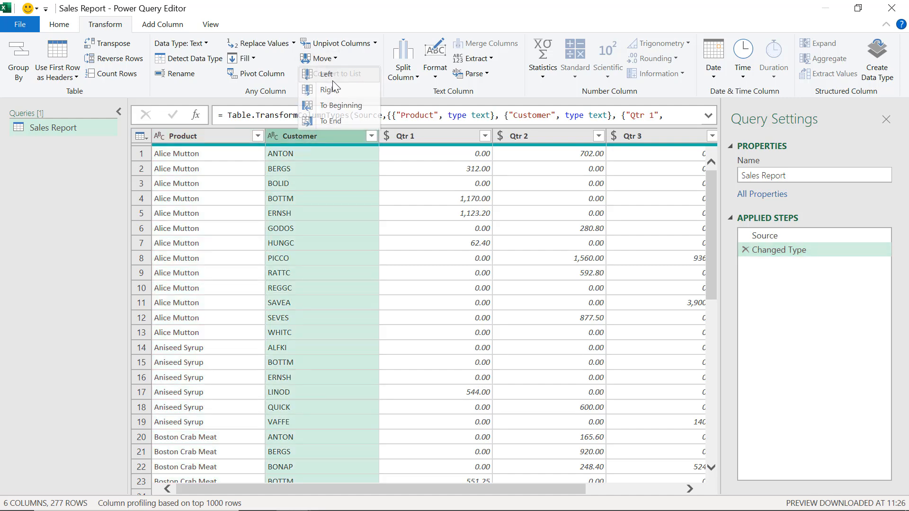
{"action": "left_click", "coordinate": [332, 79]}
{"action": "left_click", "coordinate": [327, 59]}
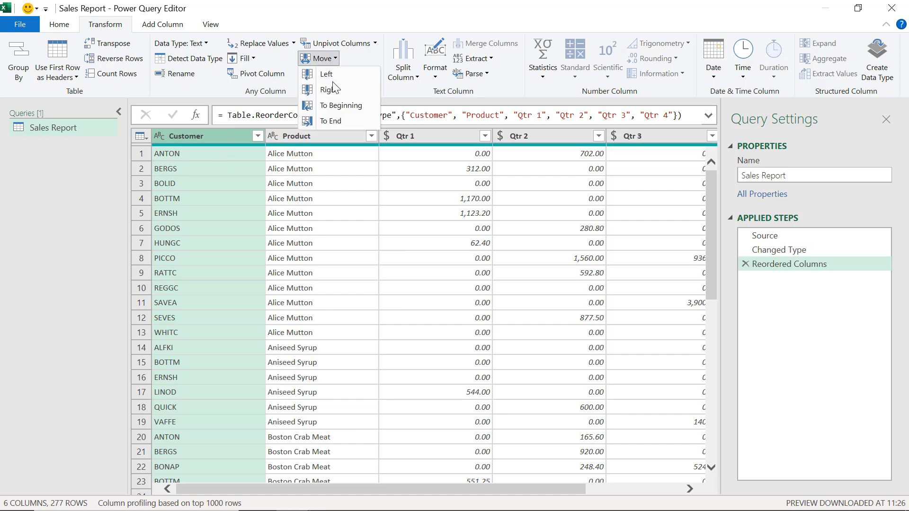
{"action": "left_click", "coordinate": [333, 87]}
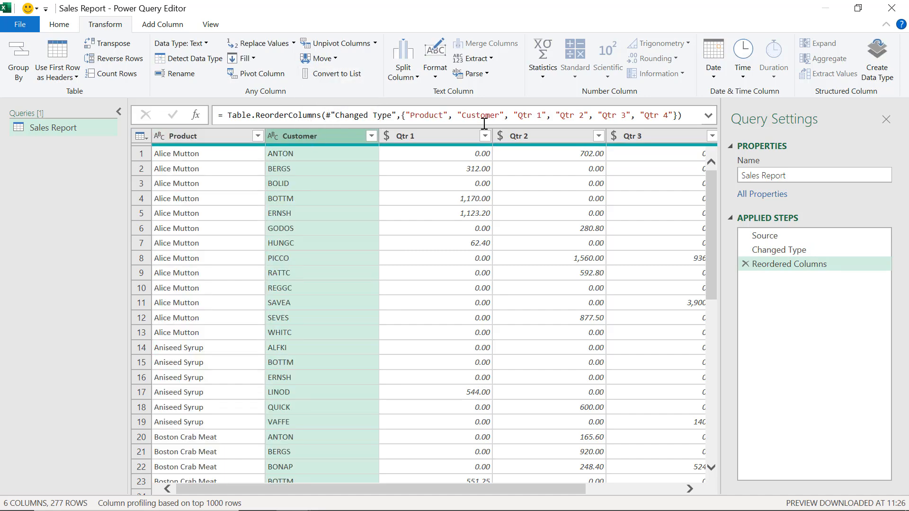
{"action": "left_click", "coordinate": [745, 264]}
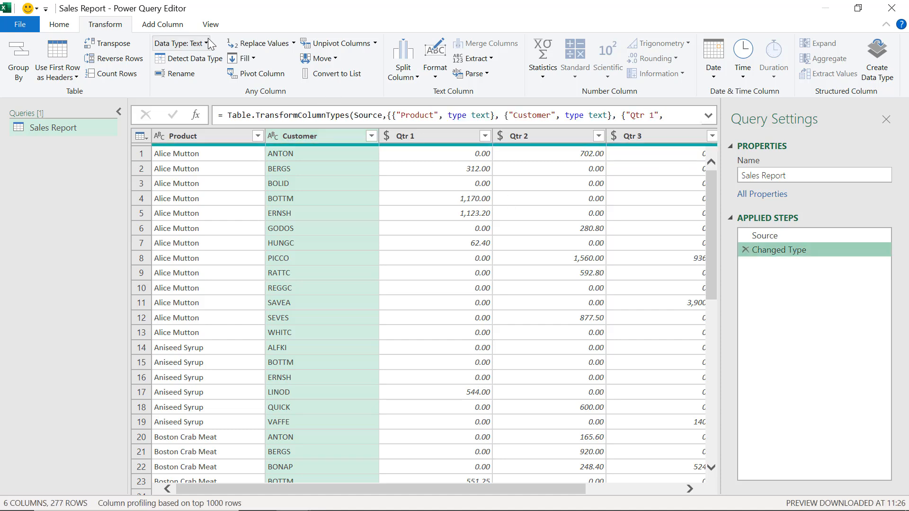
- Convert the text in the Product column to uppercase
{"action": "left_click", "coordinate": [417, 78]}
{"action": "left_click", "coordinate": [445, 75]}
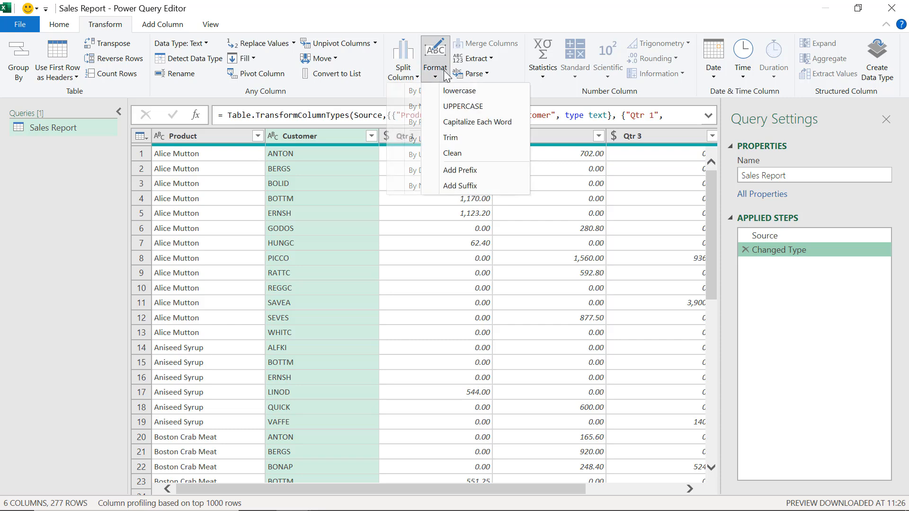
{"action": "left_click", "coordinate": [197, 138]}
{"action": "left_click", "coordinate": [197, 139]}
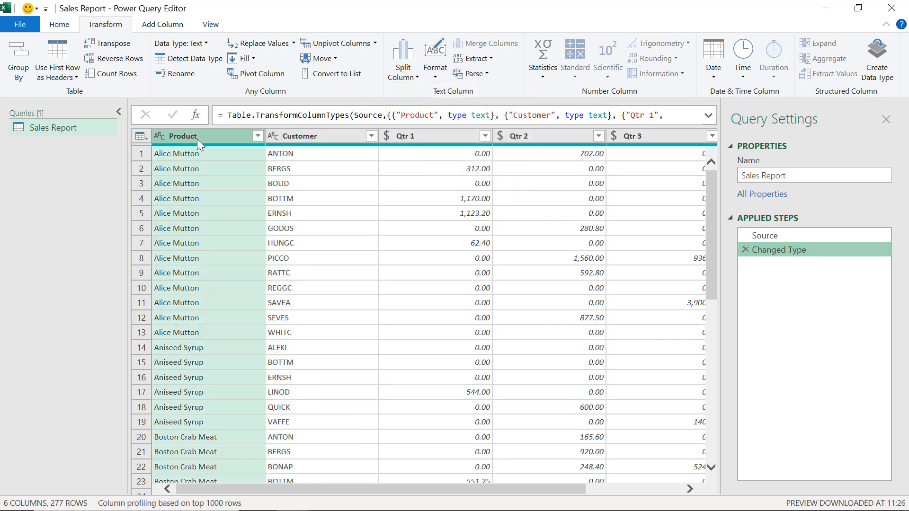
{"action": "left_click", "coordinate": [424, 78]}
{"action": "left_click", "coordinate": [443, 106]}
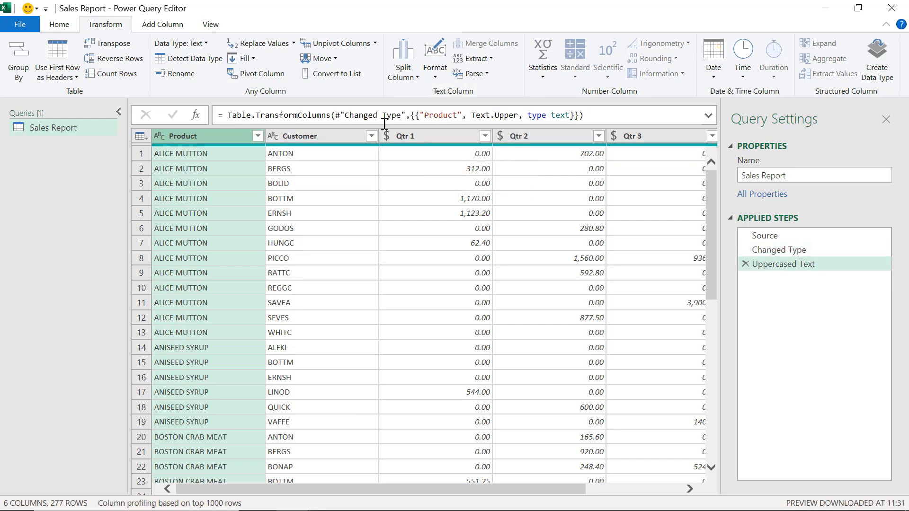
- Review the Format and Extract options for the Customer column without applying any
{"action": "left_click", "coordinate": [325, 138]}
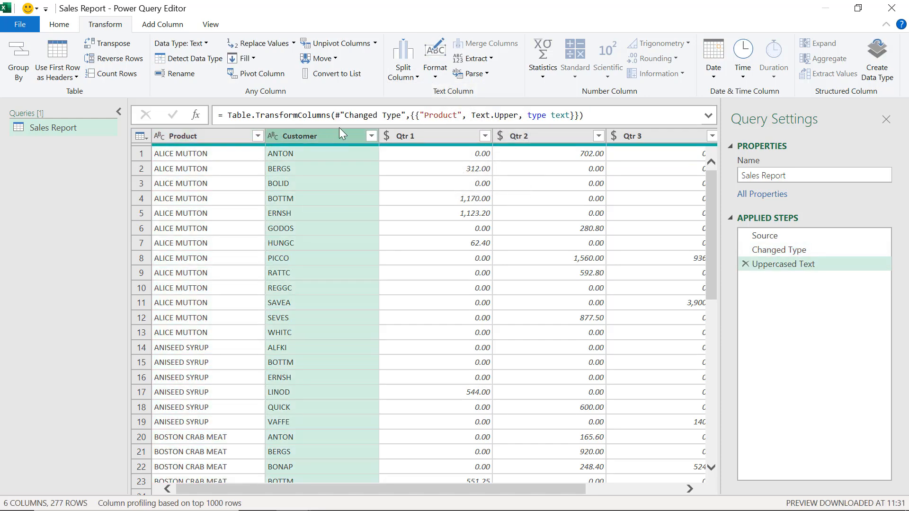
{"action": "left_click", "coordinate": [431, 79]}
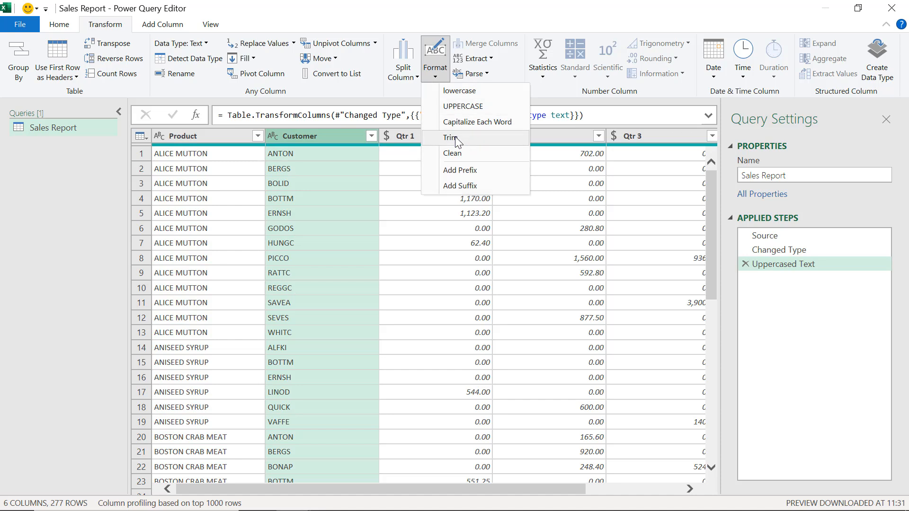
{"action": "left_click", "coordinate": [492, 8]}
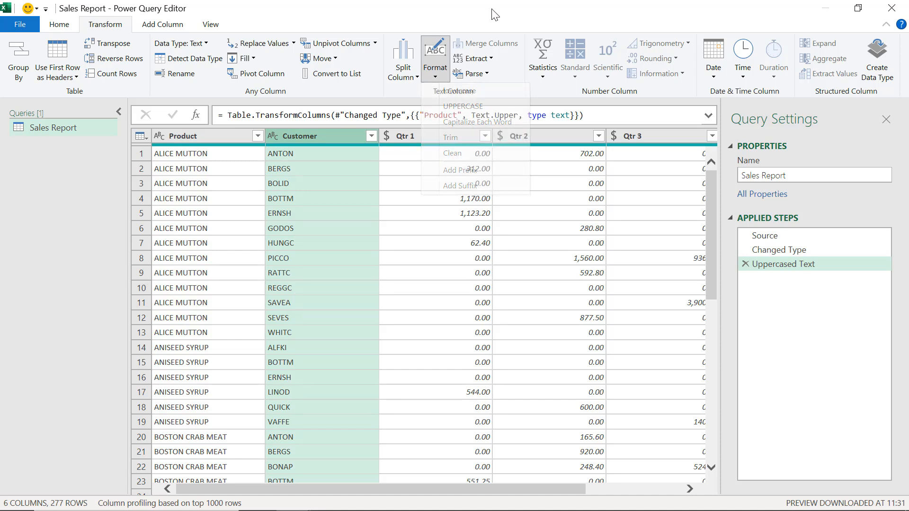
{"action": "left_click", "coordinate": [473, 59]}
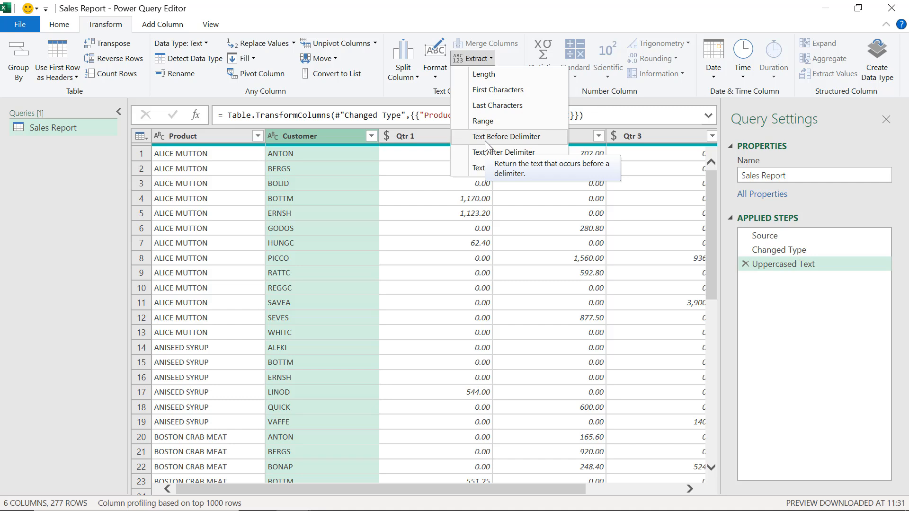
- Merge the Product and Customer columns without a separator under the name Merged, and delete the Merged Columns step
{"action": "left_click", "coordinate": [207, 138]}
{"action": "left_click", "coordinate": [206, 138]}
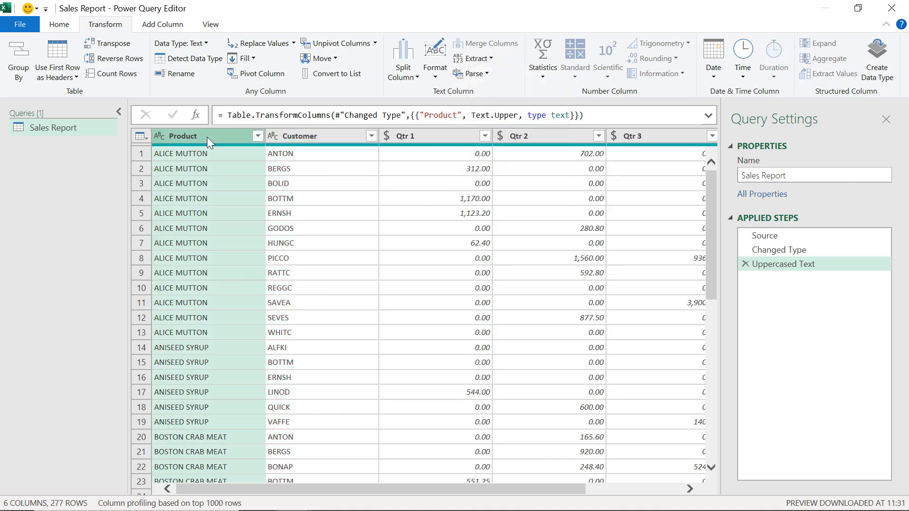
{"action": "left_click", "coordinate": [305, 138], "text": "ctrl"}
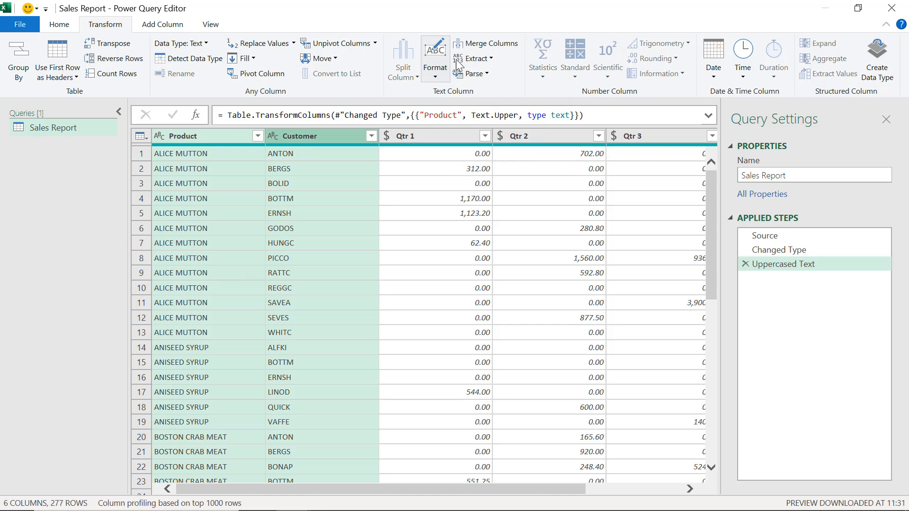
{"action": "left_click", "coordinate": [490, 47]}
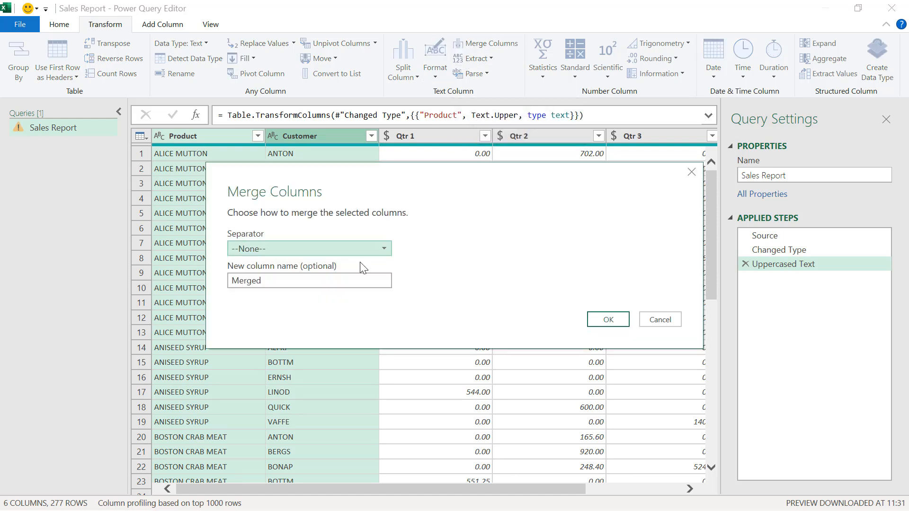
{"action": "double_click", "coordinate": [325, 281]}
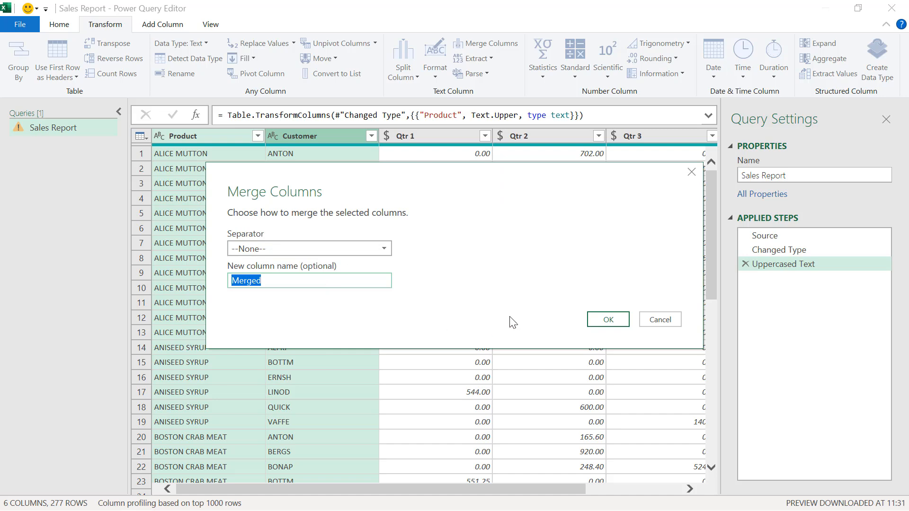
{"action": "left_click", "coordinate": [593, 322]}
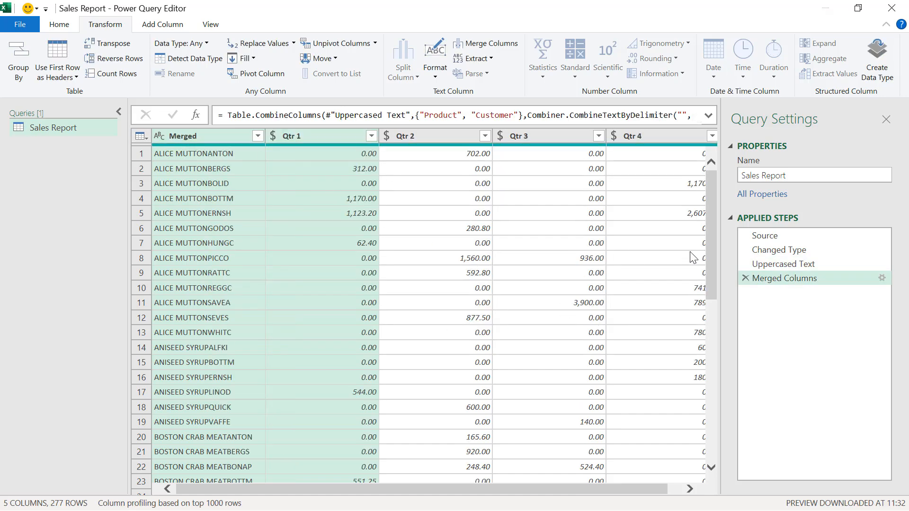
{"action": "left_click", "coordinate": [745, 278]}
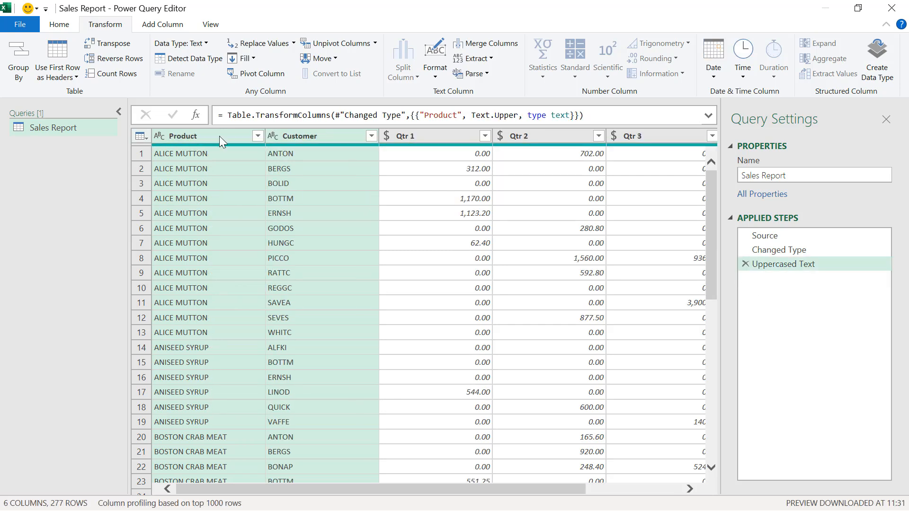
- Review the Statistics options for the Product column and the Statistics, Standard and Scientific options for Qtr 1 without applying any
{"action": "left_click", "coordinate": [220, 135]}
{"action": "left_click", "coordinate": [544, 75]}
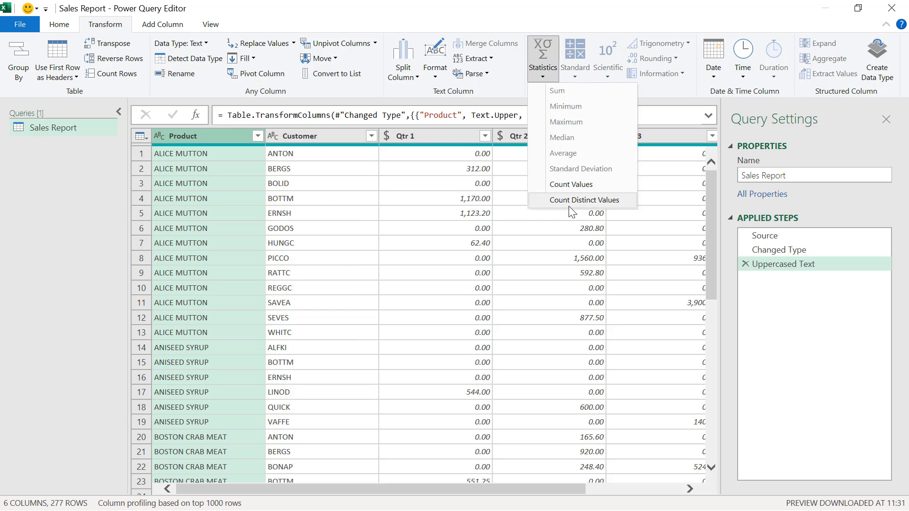
{"action": "left_click", "coordinate": [441, 140]}
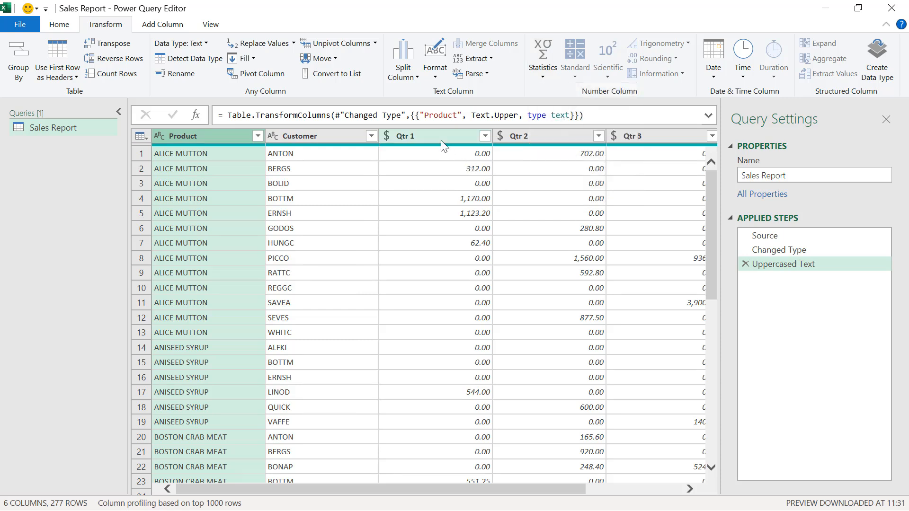
{"action": "left_click", "coordinate": [441, 141]}
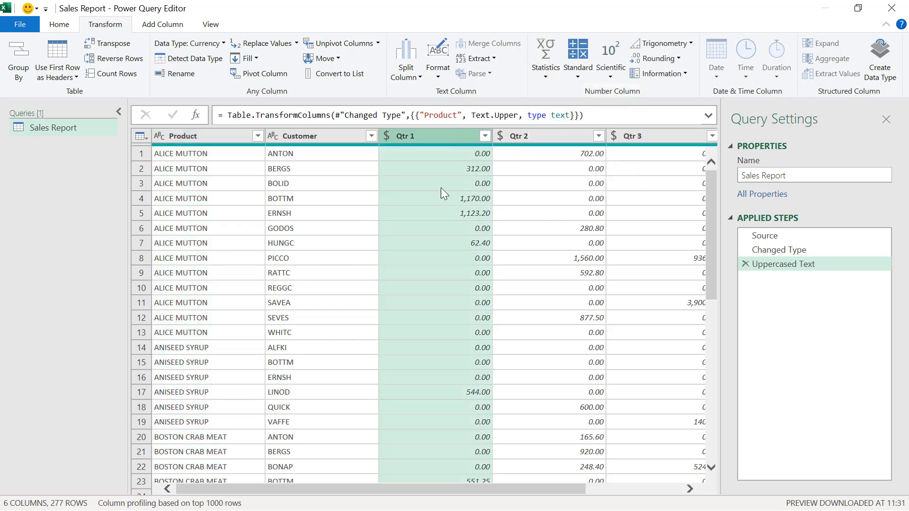
{"action": "left_click", "coordinate": [544, 77]}
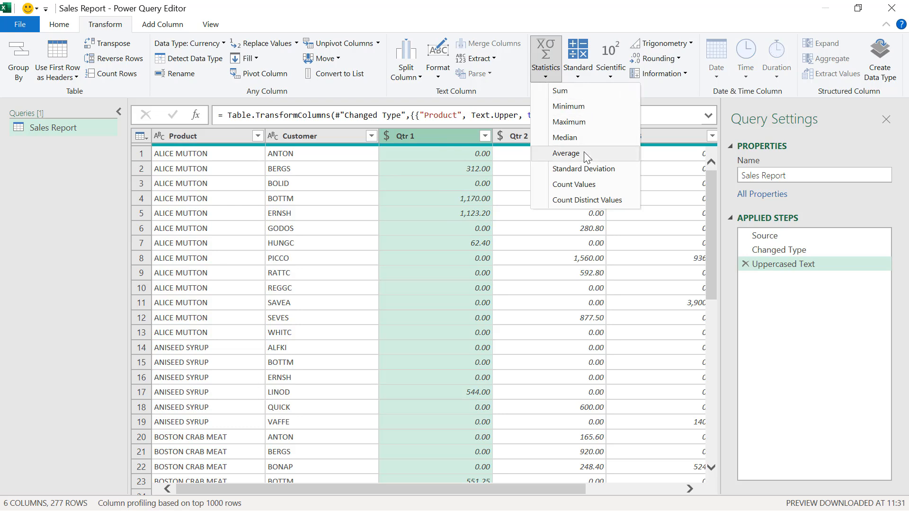
{"action": "left_click", "coordinate": [579, 75]}
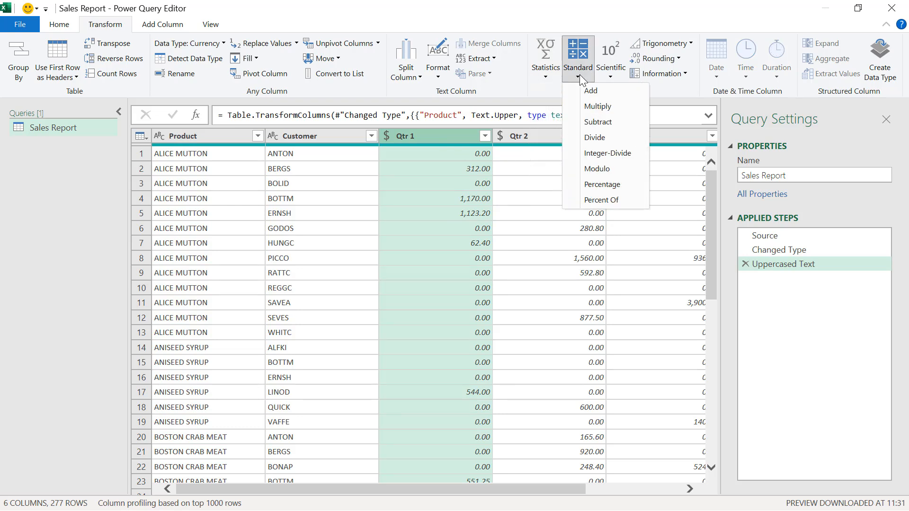
{"action": "left_click", "coordinate": [609, 75]}
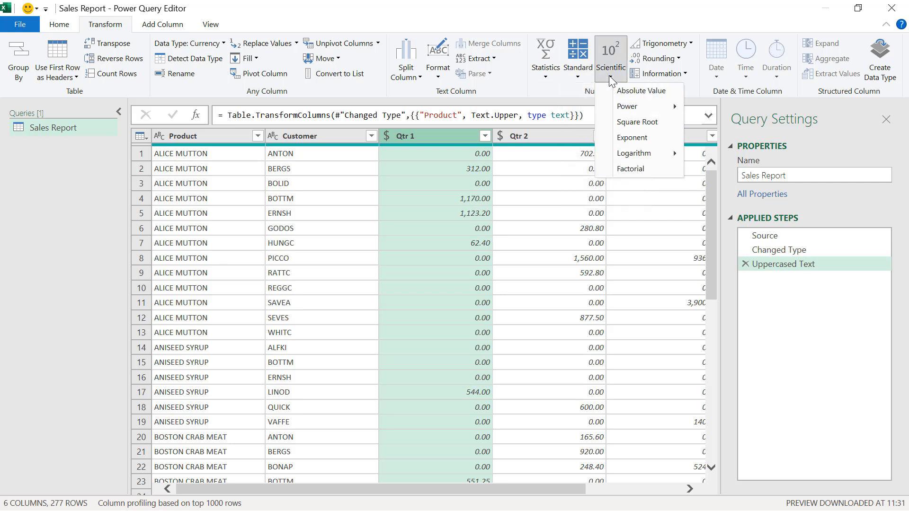
{"action": "left_click", "coordinate": [655, 9]}
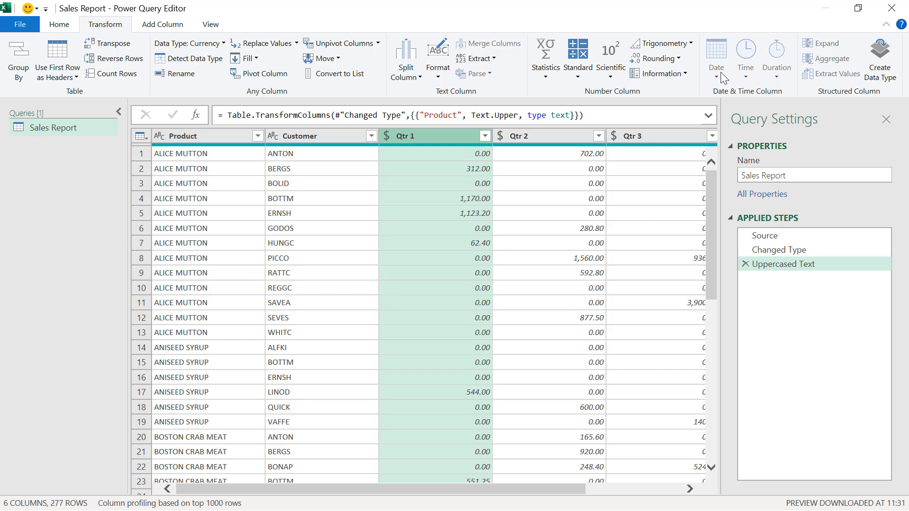
- Add a new column that capitalizes each word of the Product column, and delete the Inserted Capitalize Each Word step
{"action": "left_click", "coordinate": [166, 29]}
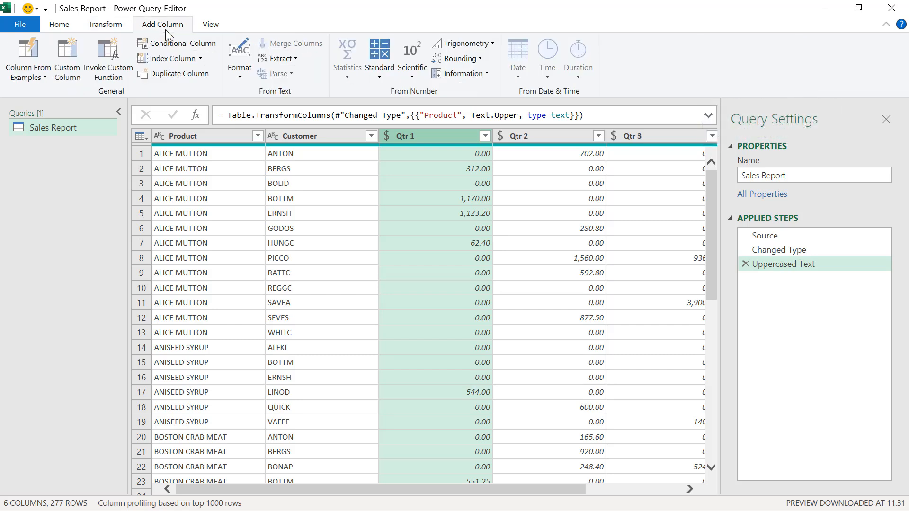
{"action": "left_click", "coordinate": [224, 136]}
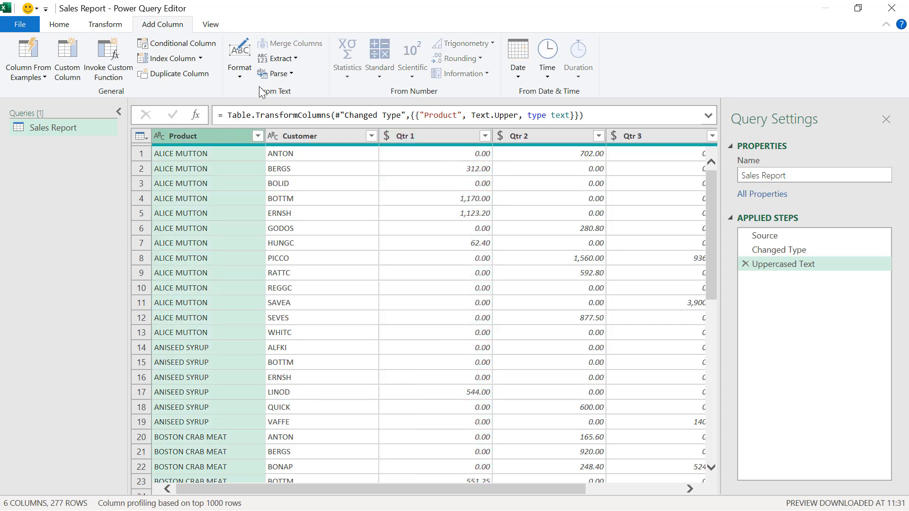
{"action": "left_click", "coordinate": [241, 76]}
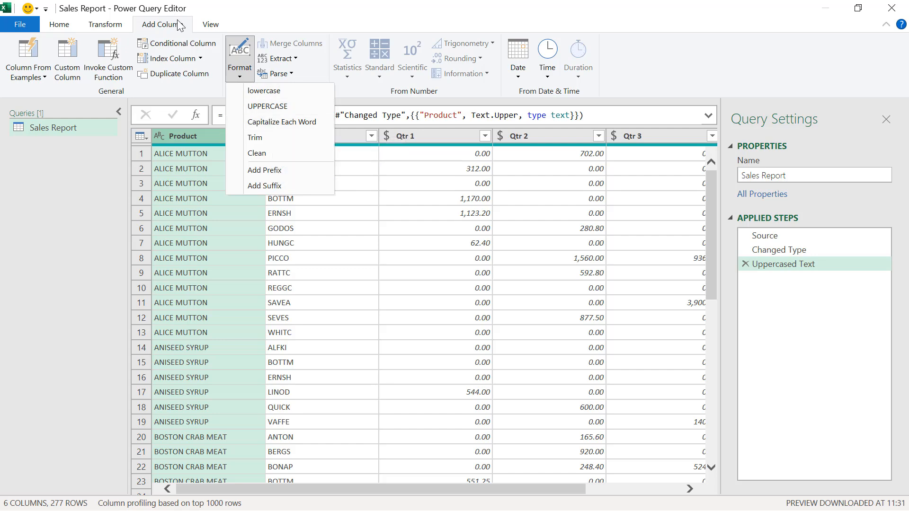
{"action": "left_click", "coordinate": [255, 122]}
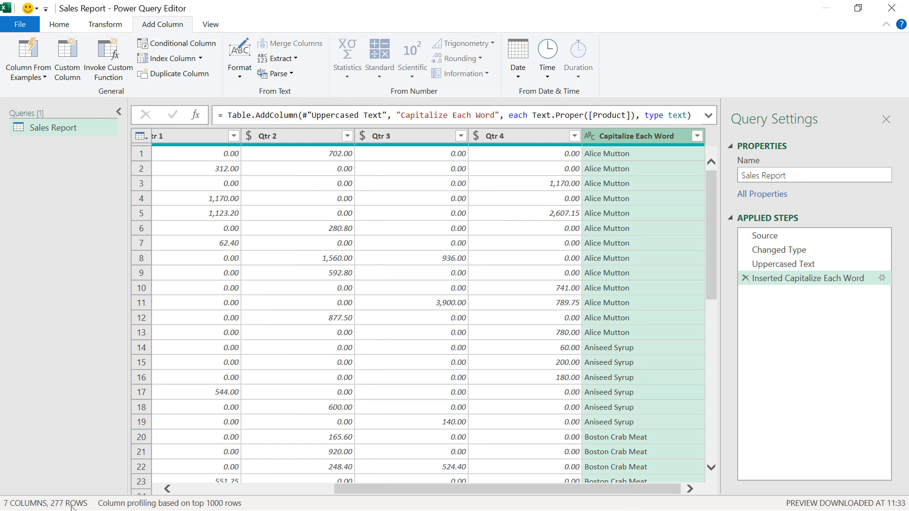
{"action": "left_click", "coordinate": [746, 277]}
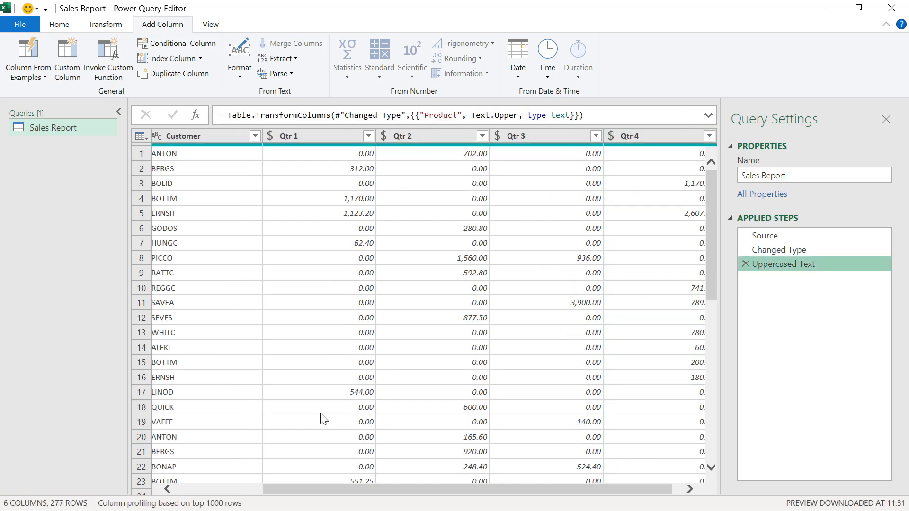
{"action": "left_click", "coordinate": [226, 492]}
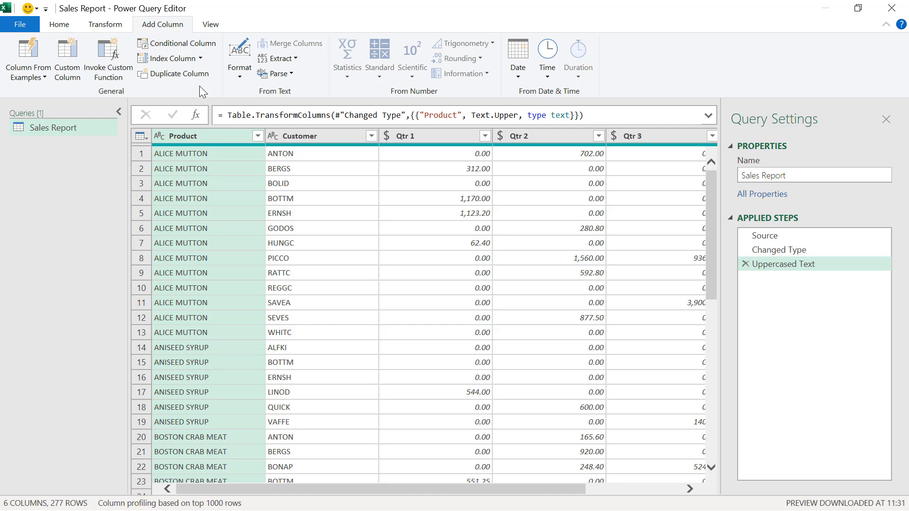
- Add an index column starting from 1 and move it to the beginning of the table
{"action": "left_click", "coordinate": [201, 59]}
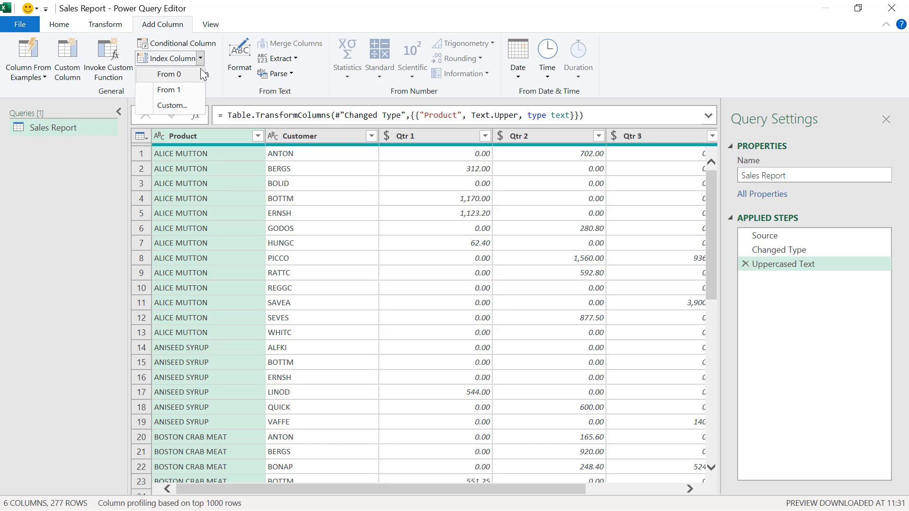
{"action": "left_click", "coordinate": [187, 87]}
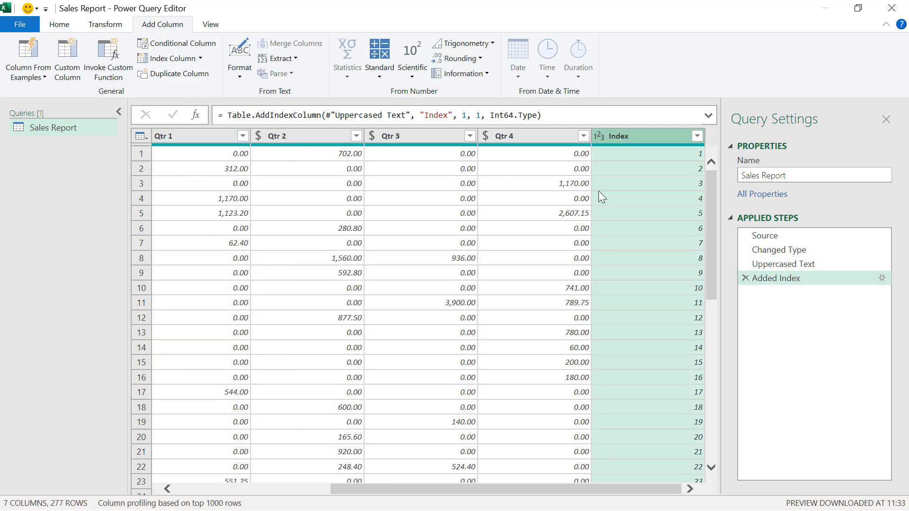
{"action": "right_click", "coordinate": [654, 140]}
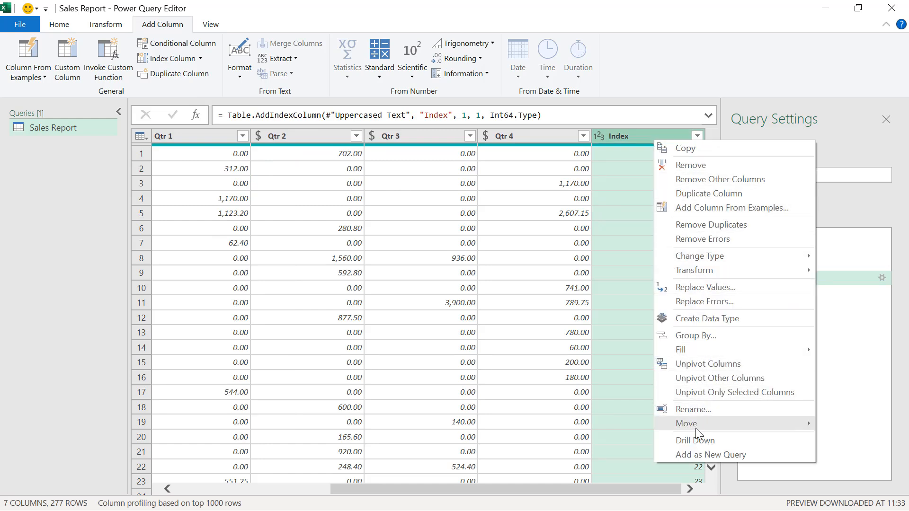
{"action": "mouse_move", "coordinate": [775, 424]}
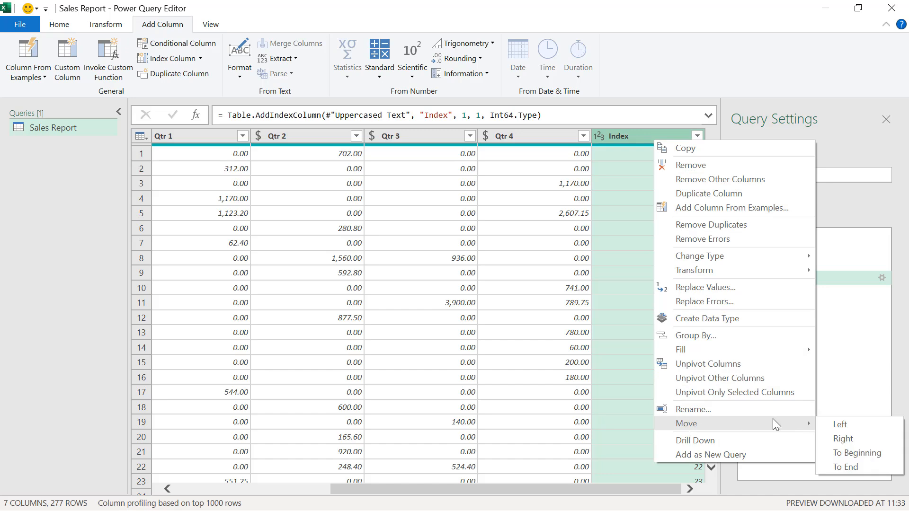
{"action": "left_click", "coordinate": [845, 452]}
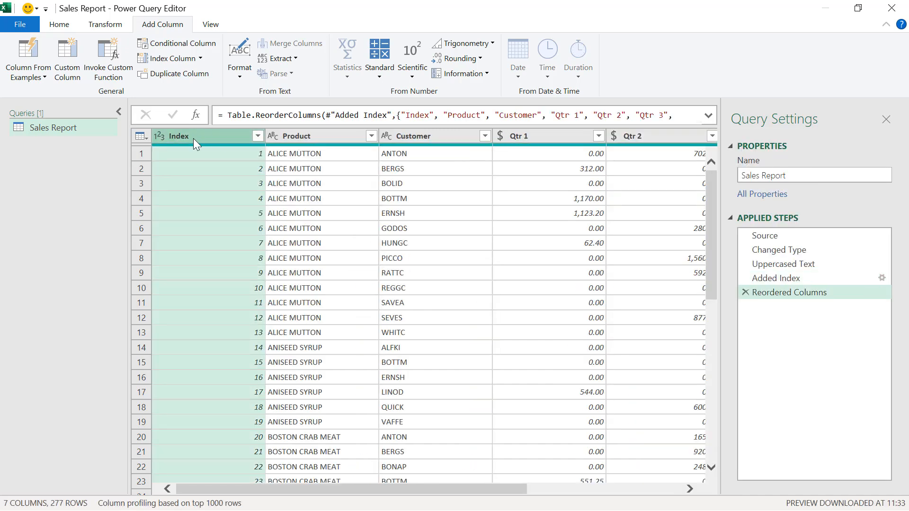
- Delete the Reordered Columns and Added Index steps from the query
{"action": "left_click", "coordinate": [199, 60]}
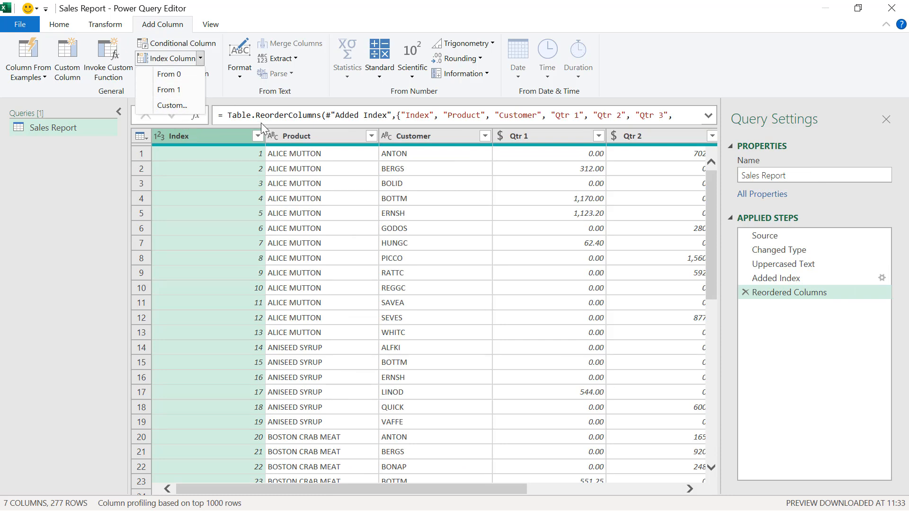
{"action": "left_click", "coordinate": [231, 137]}
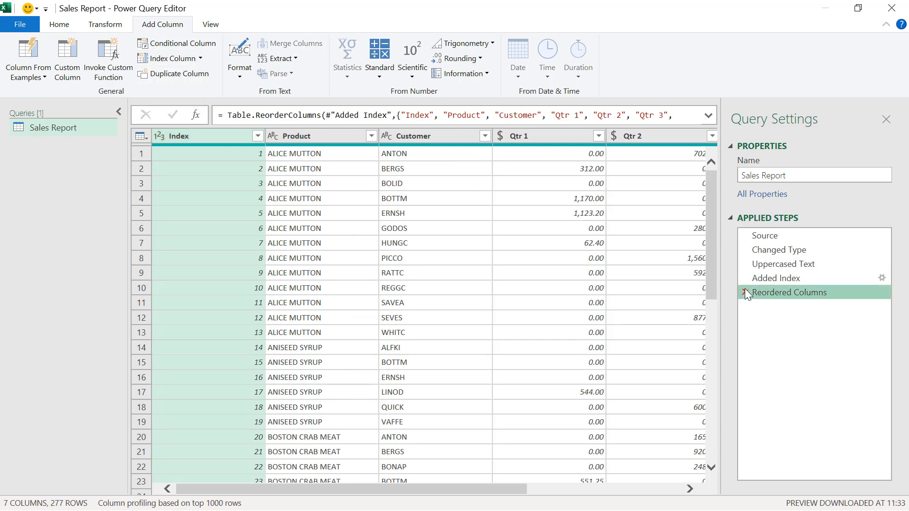
{"action": "left_click", "coordinate": [745, 291]}
{"action": "left_click", "coordinate": [745, 279]}
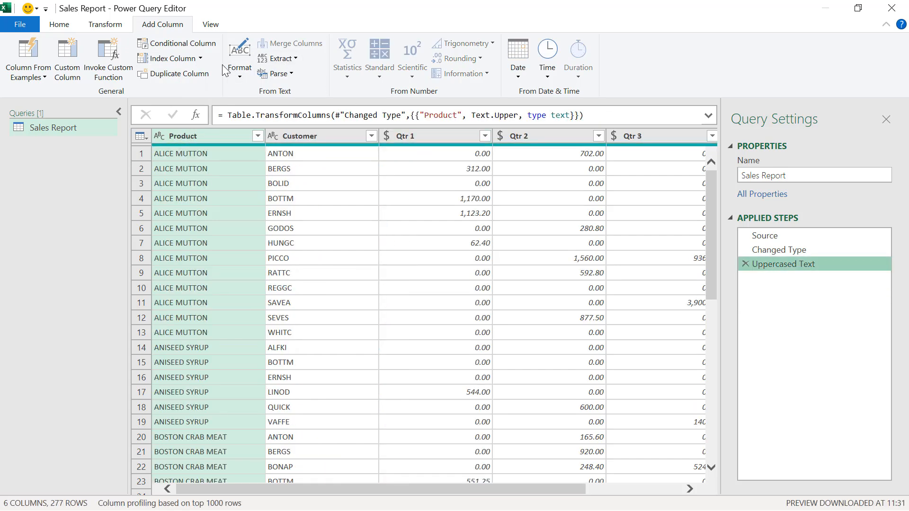
- Add a custom index column with a starting index of 1000 and an increment of 1
{"action": "left_click", "coordinate": [201, 59]}
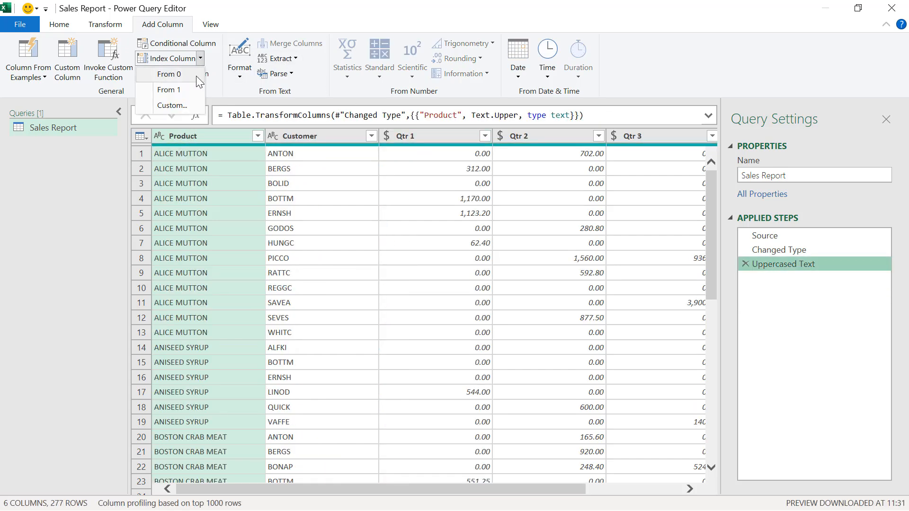
{"action": "left_click", "coordinate": [182, 106]}
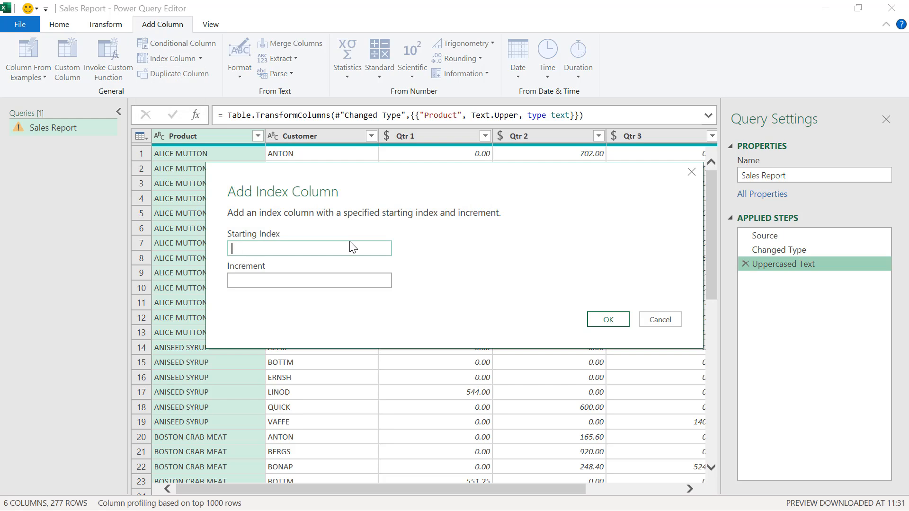
{"action": "key", "text": "Tab"}
{"action": "type", "text": "1"}
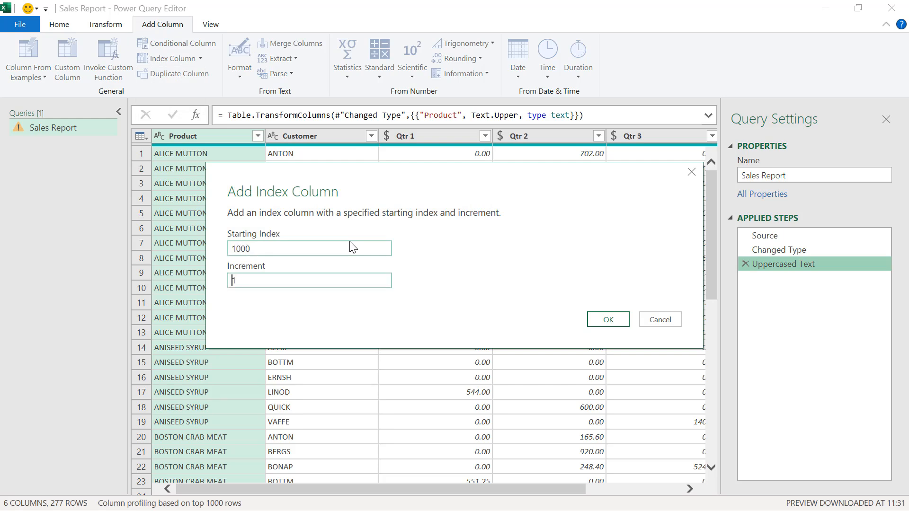
{"action": "left_click", "coordinate": [609, 320]}
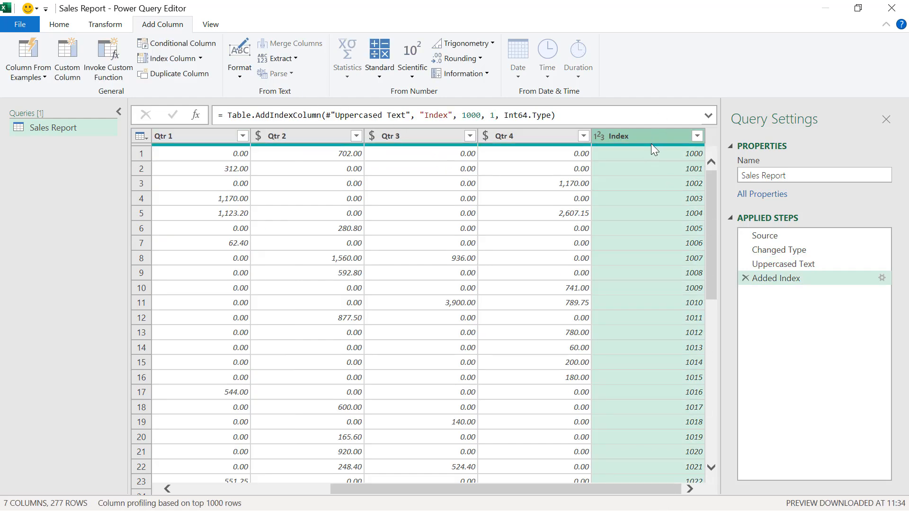
- Move the Index column to the beginning of the table
{"action": "right_click", "coordinate": [649, 140]}
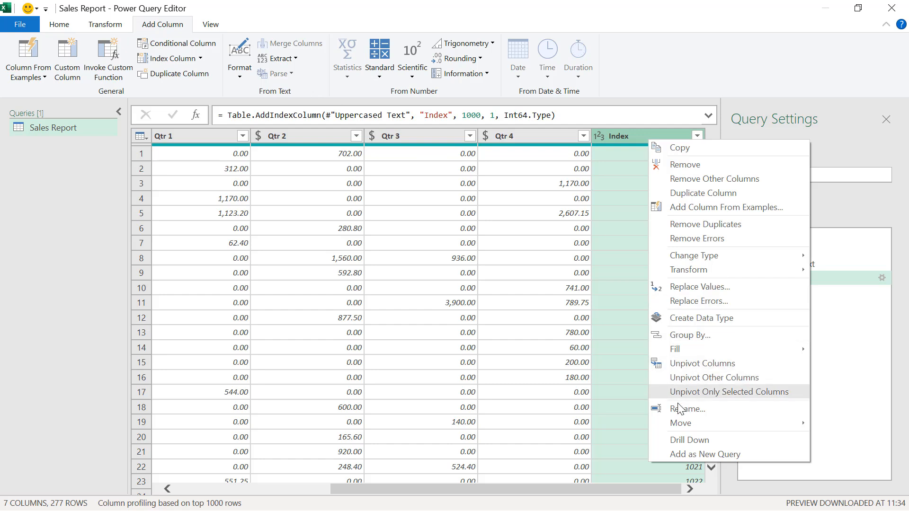
{"action": "mouse_move", "coordinate": [675, 422]}
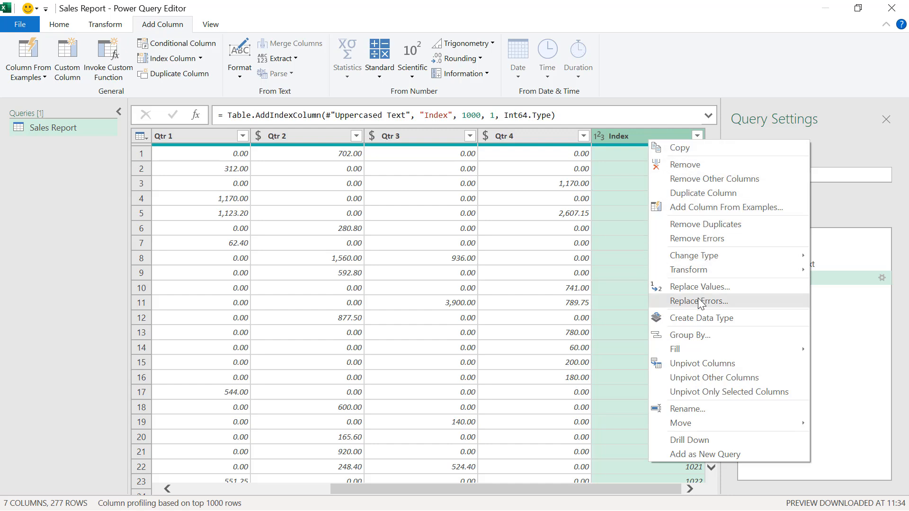
{"action": "mouse_move", "coordinate": [706, 422]}
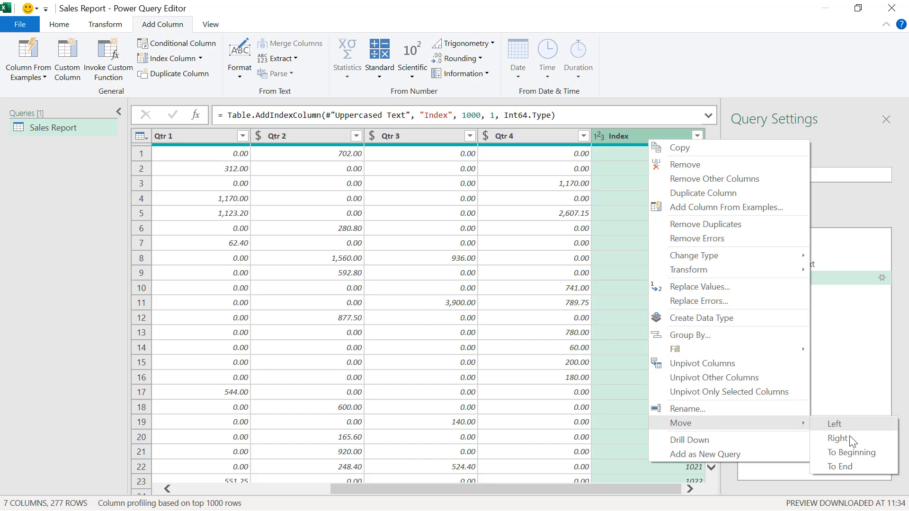
{"action": "left_click", "coordinate": [847, 452]}
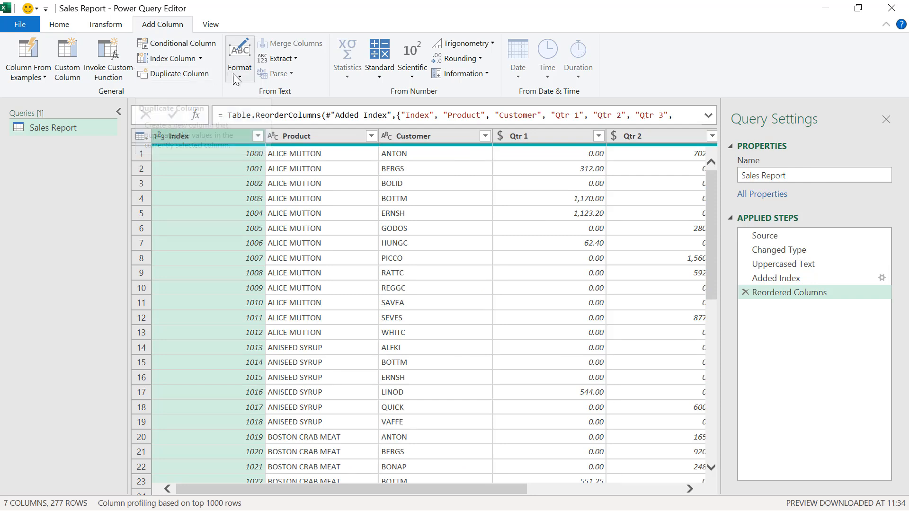
{"action": "left_click", "coordinate": [285, 59]}
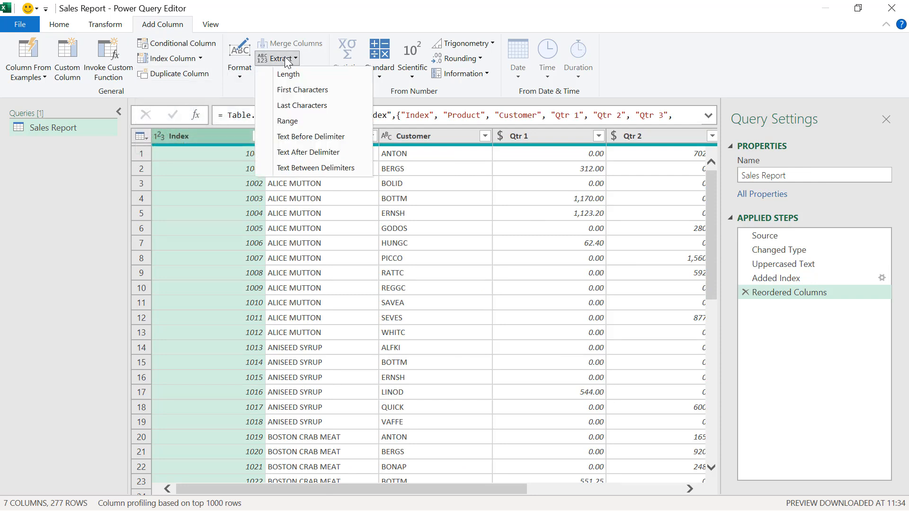
{"action": "left_click", "coordinate": [286, 59]}
{"action": "left_click", "coordinate": [379, 77]}
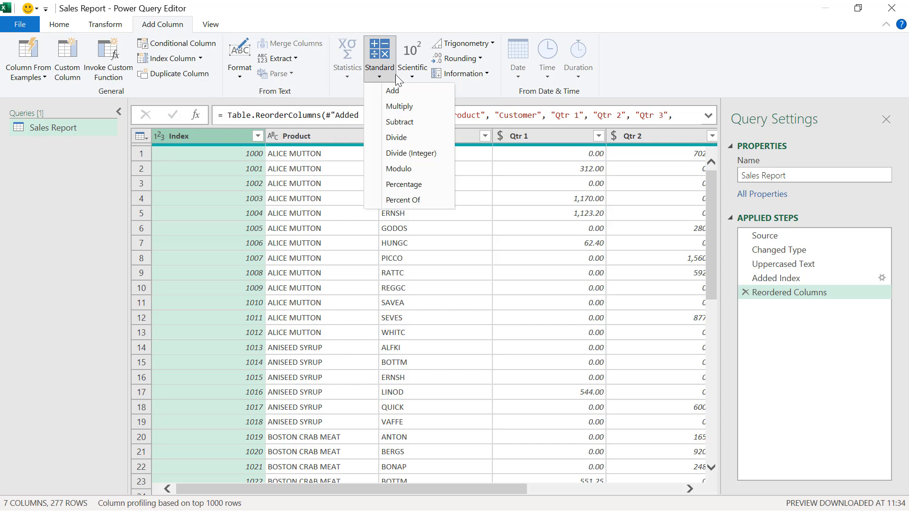
{"action": "left_click", "coordinate": [400, 76]}
{"action": "key", "text": "Escape"}
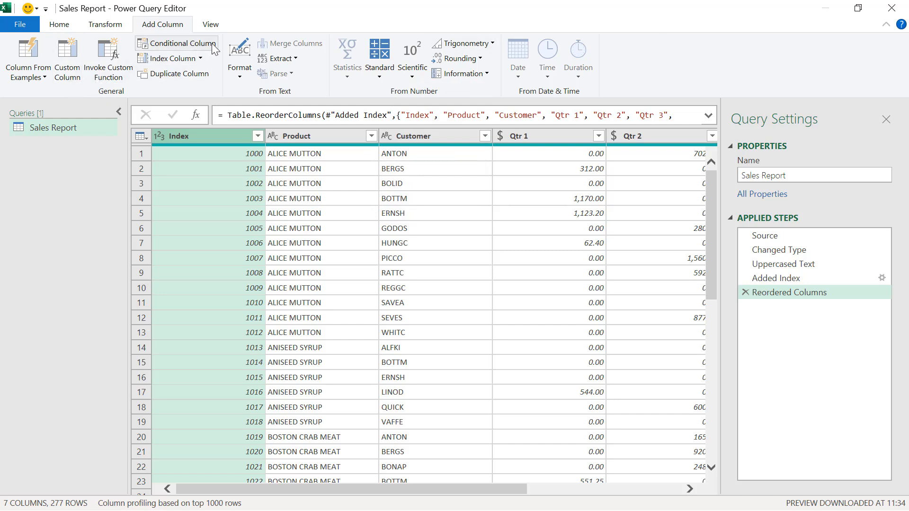
- Toggle the formula bar and the Query Settings pane off and back on
{"action": "left_click", "coordinate": [208, 26]}
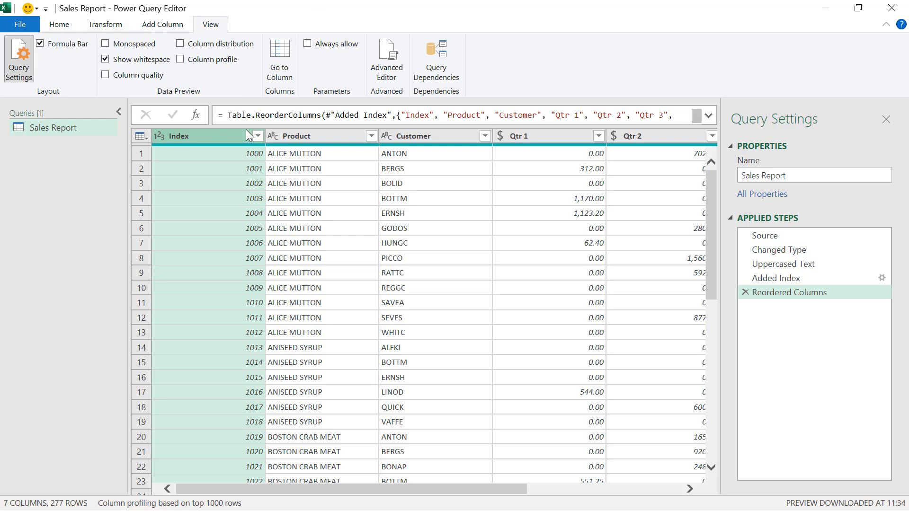
{"action": "left_click", "coordinate": [61, 45]}
{"action": "left_click", "coordinate": [60, 45]}
{"action": "left_click", "coordinate": [22, 69]}
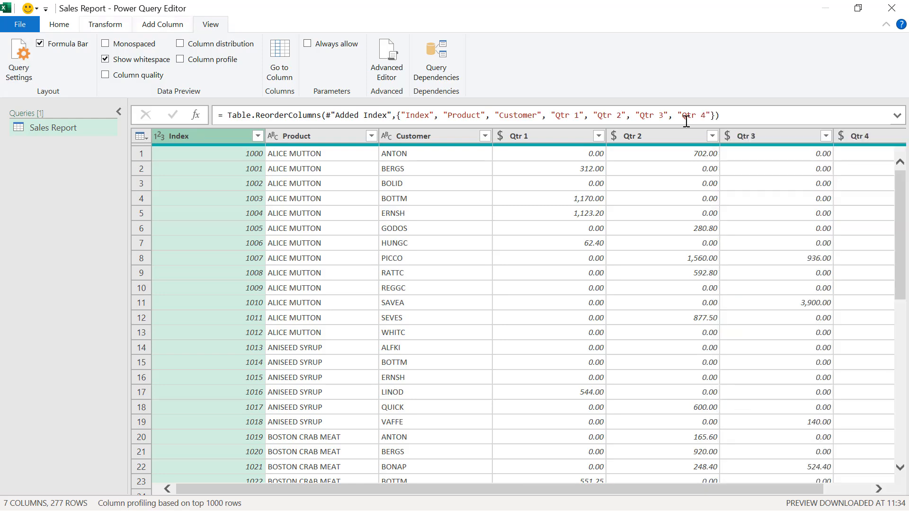
{"action": "left_click", "coordinate": [26, 75]}
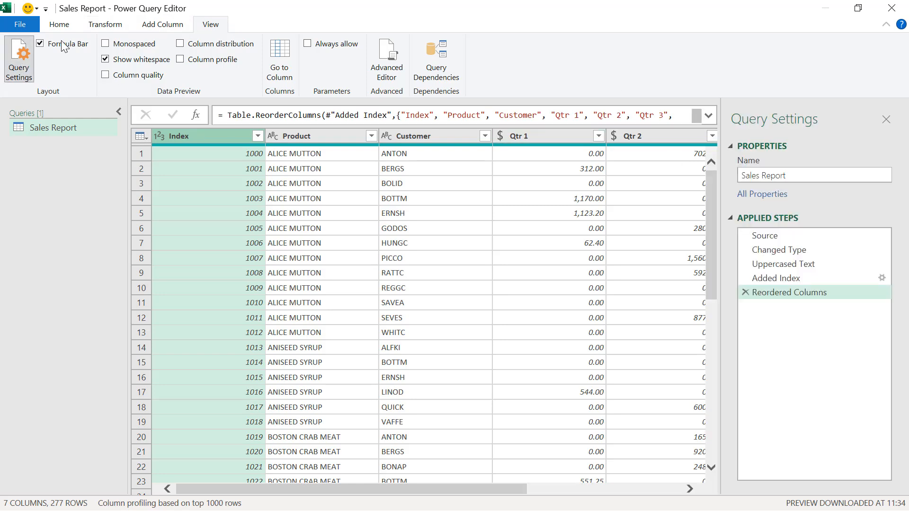
- Turn on Column quality to examine the valid, error and empty percentages of each column, and turn it off again
{"action": "left_click", "coordinate": [131, 75]}
{"action": "mouse_move", "coordinate": [246, 158]}
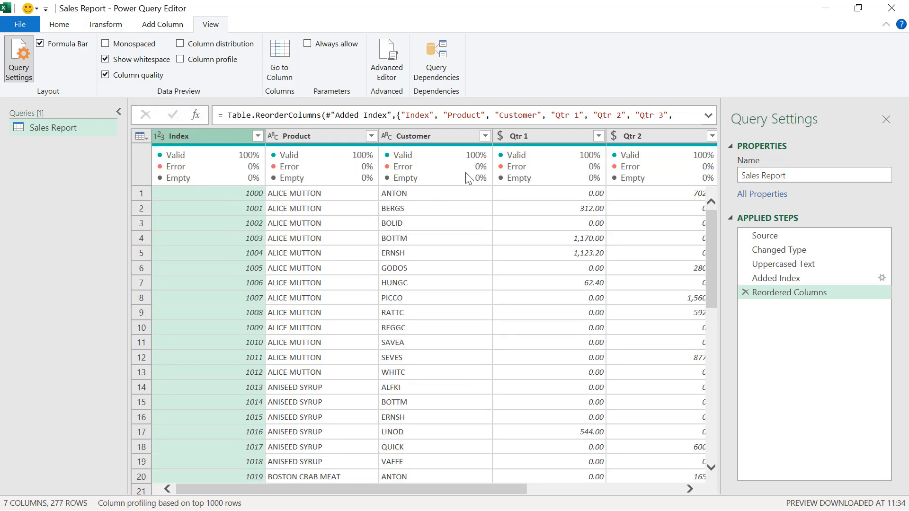
{"action": "left_click", "coordinate": [132, 75]}
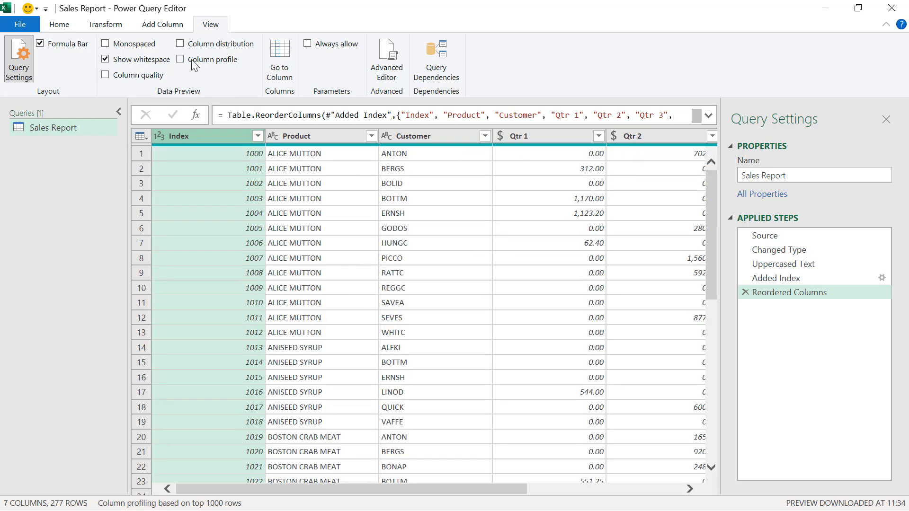
- Turn on Column profile to review the Index column's statistics and value distribution, and turn it off again
{"action": "left_click", "coordinate": [193, 61]}
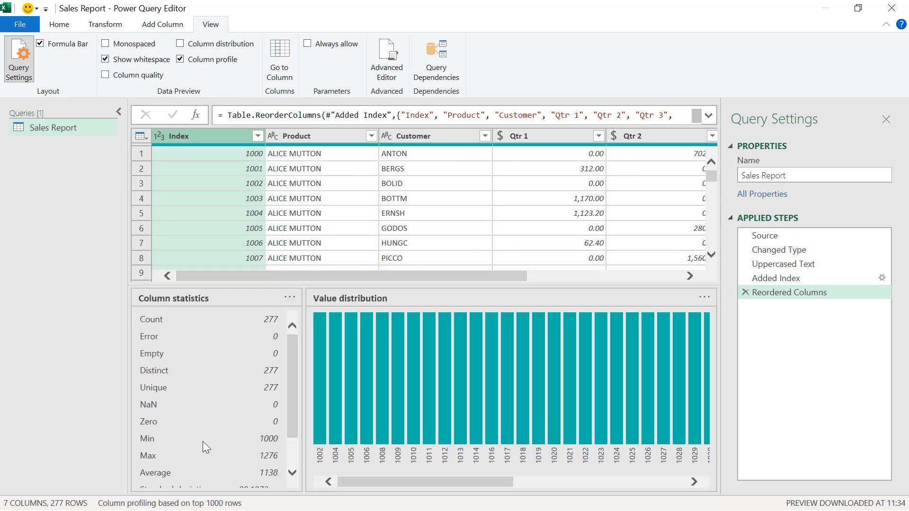
{"action": "scroll", "coordinate": [203, 441], "scroll_direction": "down", "scroll_amount": 2}
{"action": "left_click", "coordinate": [201, 60]}
{"action": "left_click", "coordinate": [277, 59]}
{"action": "left_click", "coordinate": [533, 465]}
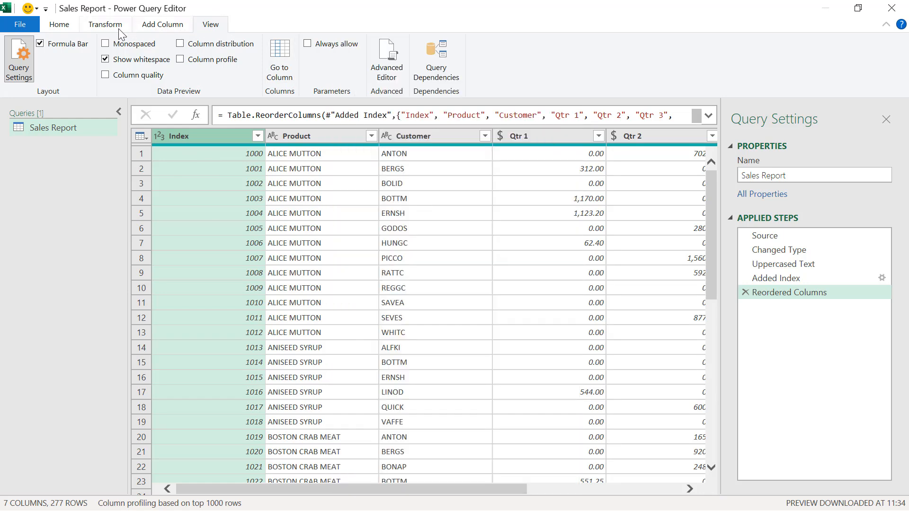
- Close and load the Sales Report query into the Excel workbook, reopen it for editing, and close and load it again
{"action": "left_click", "coordinate": [64, 29]}
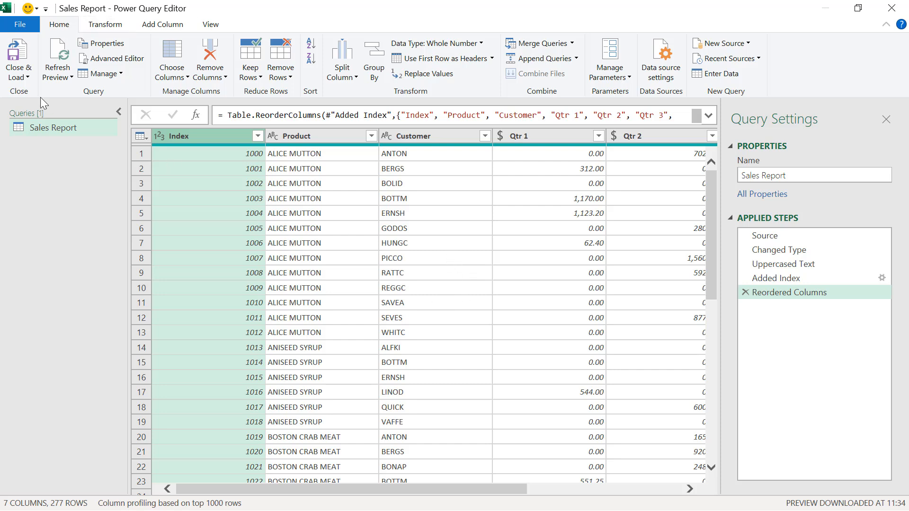
{"action": "left_click", "coordinate": [27, 39]}
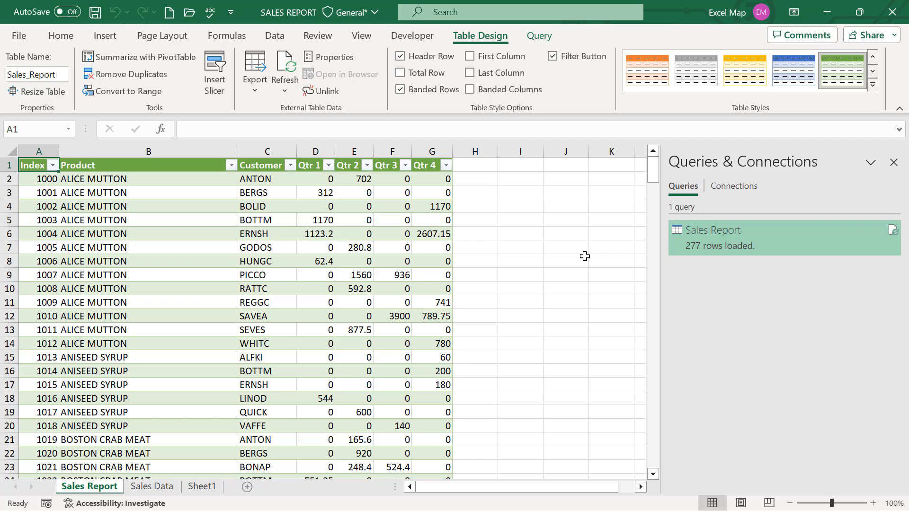
{"action": "double_click", "coordinate": [738, 230]}
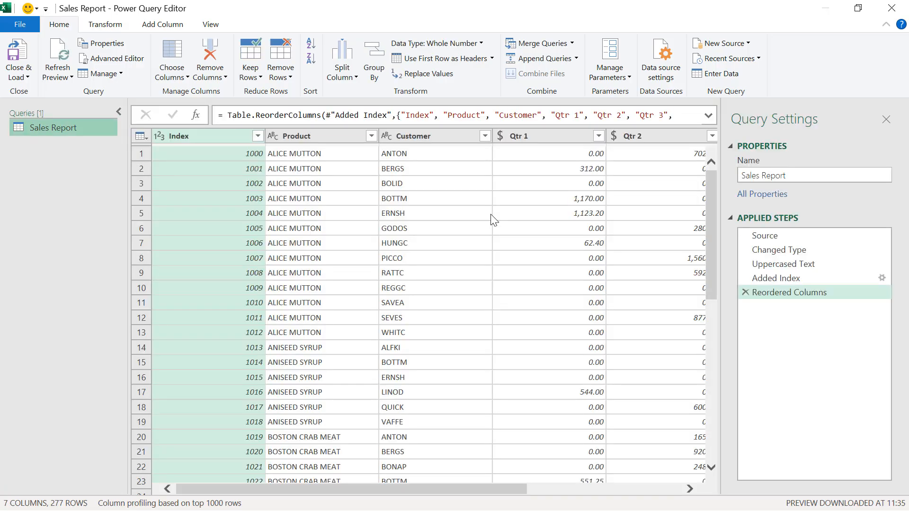
{"action": "left_click", "coordinate": [19, 53]}
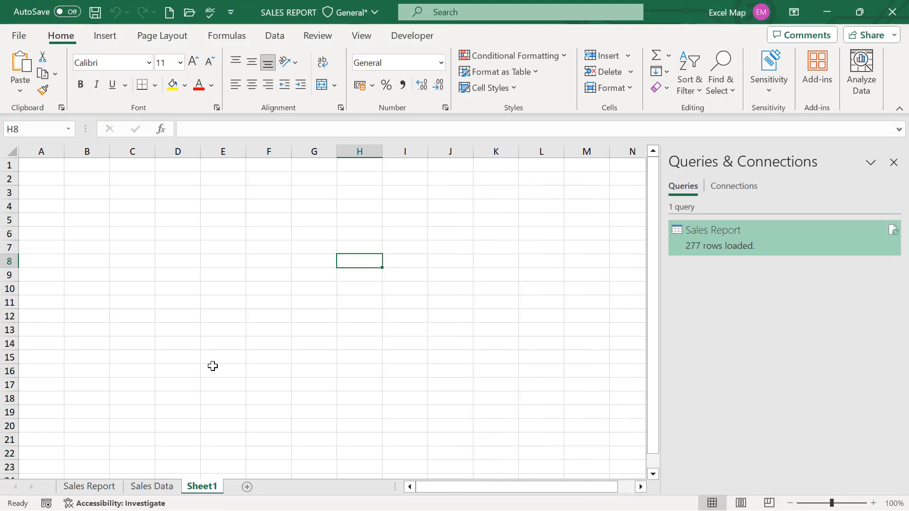
- On Sheet1, enter the heading DATE in A1 and fill consecutive dates starting at 21-01-2024 from A2 down to A20
{"action": "left_click", "coordinate": [172, 301]}
{"action": "left_click", "coordinate": [172, 193]}
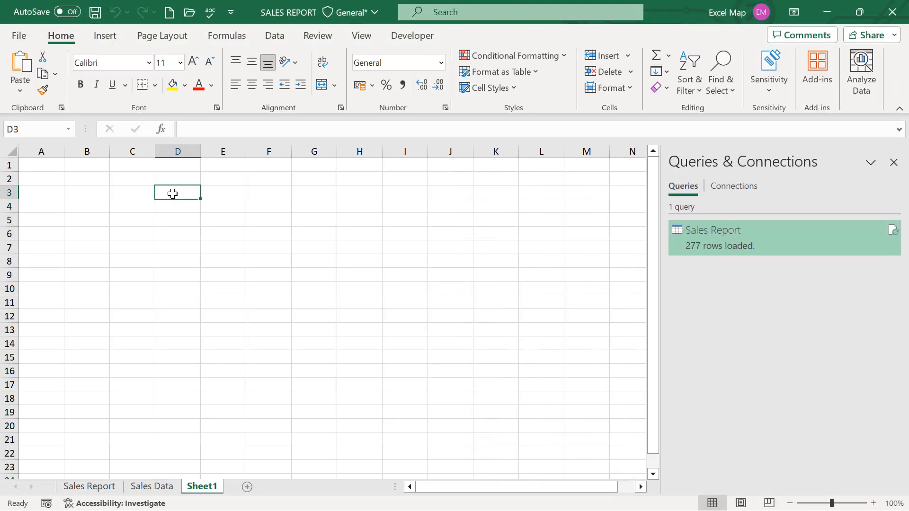
{"action": "key", "text": "ctrl+Home"}
{"action": "type", "text": "DATE"}
{"action": "key", "text": "Return"}
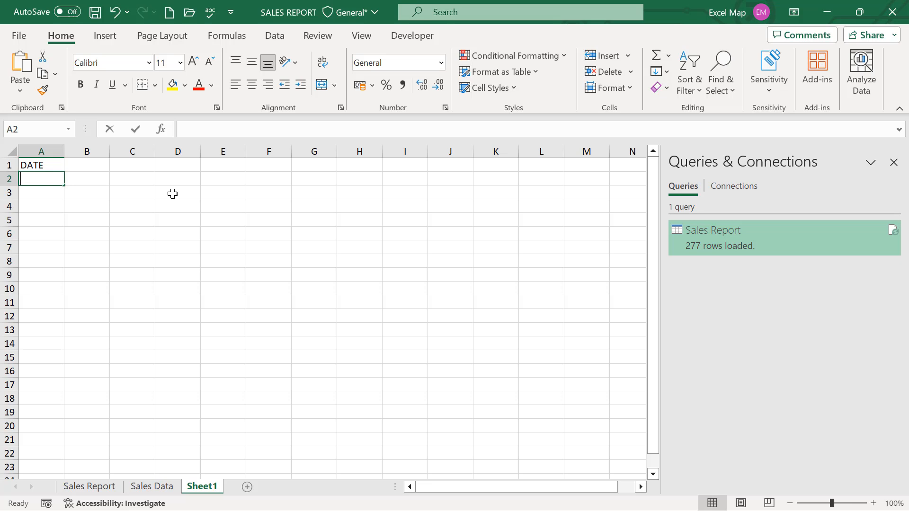
{"action": "type", "text": "21-01-2024"}
{"action": "key", "text": "Return"}
{"action": "left_click", "coordinate": [57, 179]}
{"action": "left_click_drag", "start_coordinate": [70, 186], "coordinate": [72, 433]}
- Convert A1:A20 into a table with headers and load it into the Power Query Editor
{"action": "left_click", "coordinate": [34, 271]}
{"action": "key", "text": "ctrl+t"}
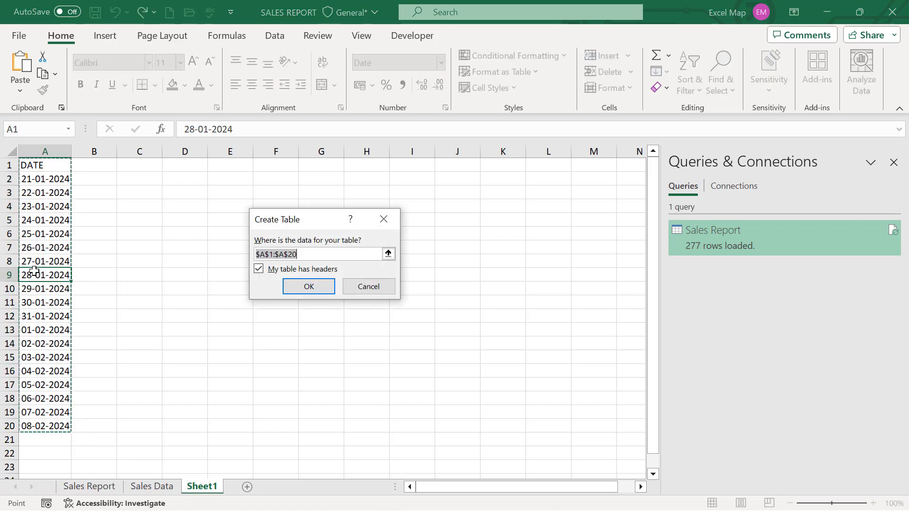
{"action": "key", "text": "Return"}
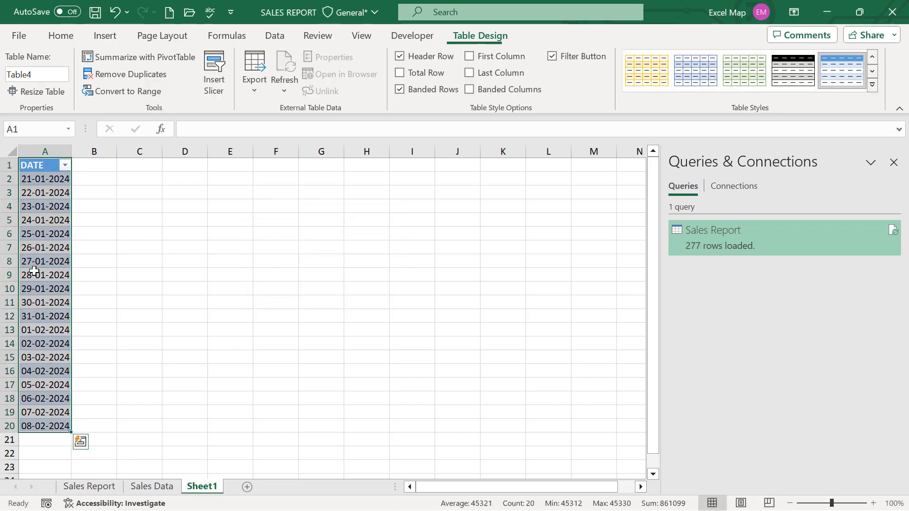
{"action": "left_click", "coordinate": [276, 38]}
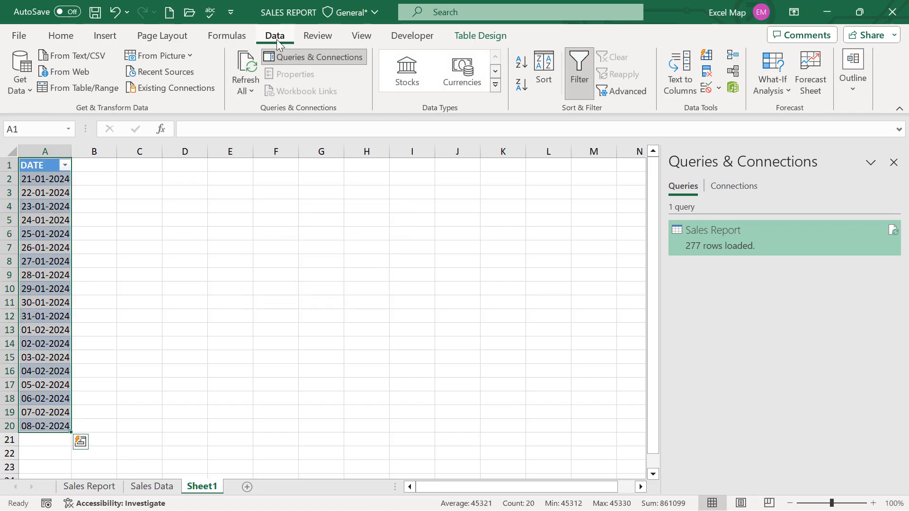
{"action": "left_click", "coordinate": [104, 90]}
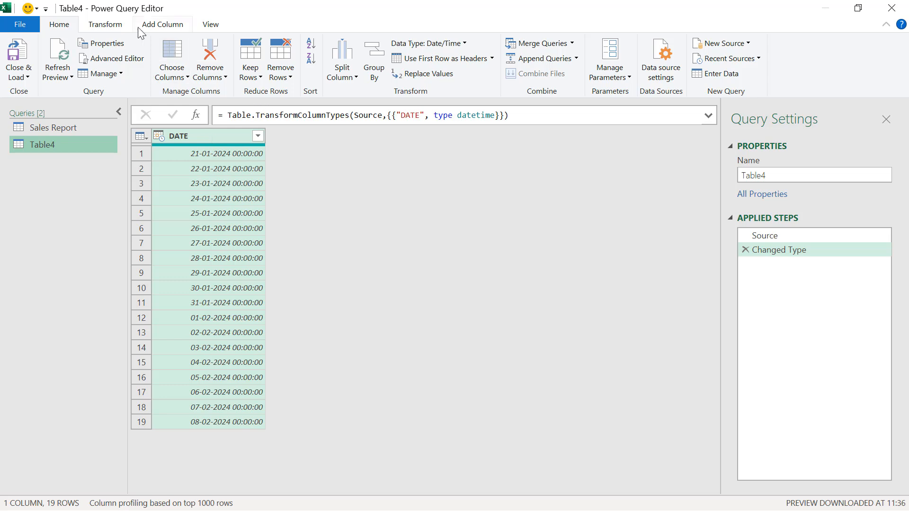
- Add a date-only column from the DATE column, renaming the original column DATE TIME and the new one DATE
{"action": "left_click", "coordinate": [154, 32]}
{"action": "left_click", "coordinate": [518, 61]}
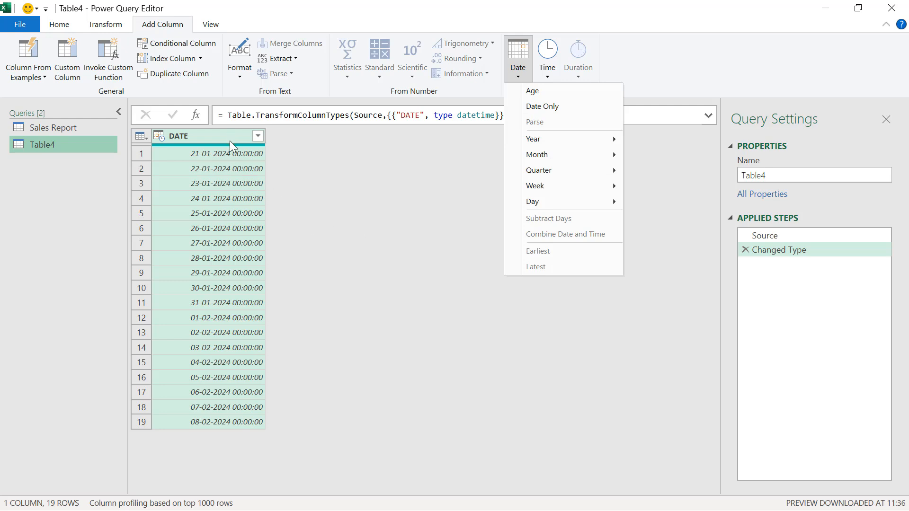
{"action": "left_click", "coordinate": [541, 107]}
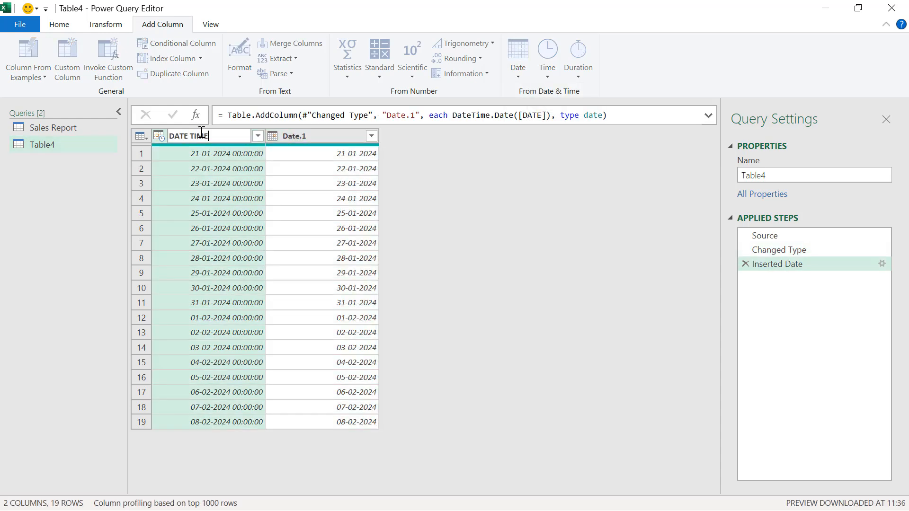
{"action": "double_click", "coordinate": [312, 135]}
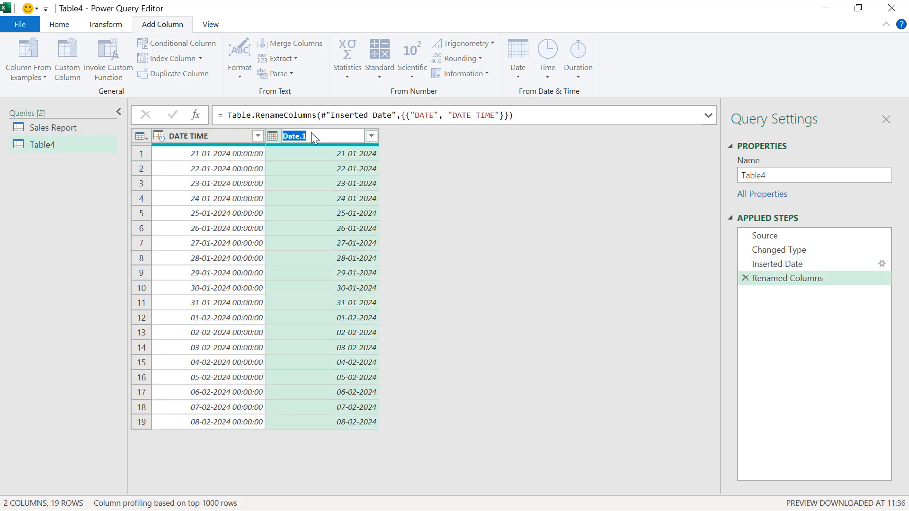
{"action": "key", "text": "Return"}
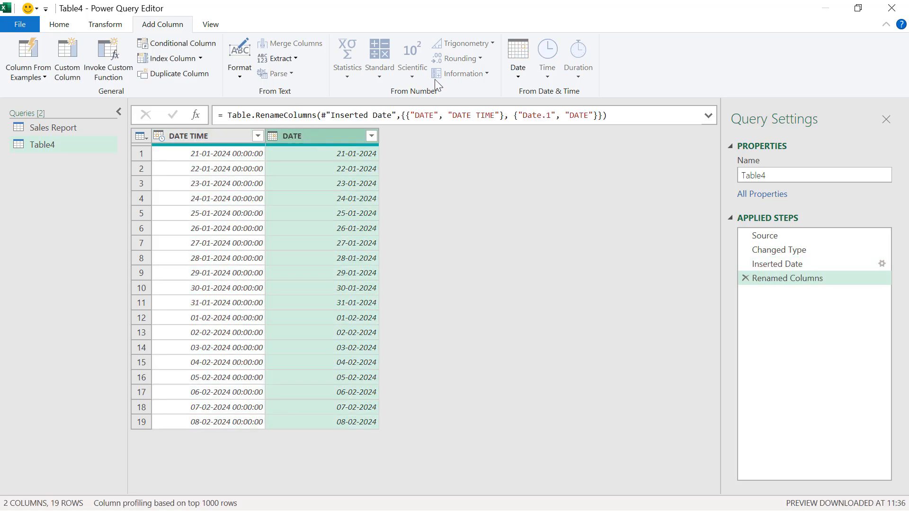
- Add year and name-of-month columns derived from the DATE column
{"action": "left_click", "coordinate": [519, 78]}
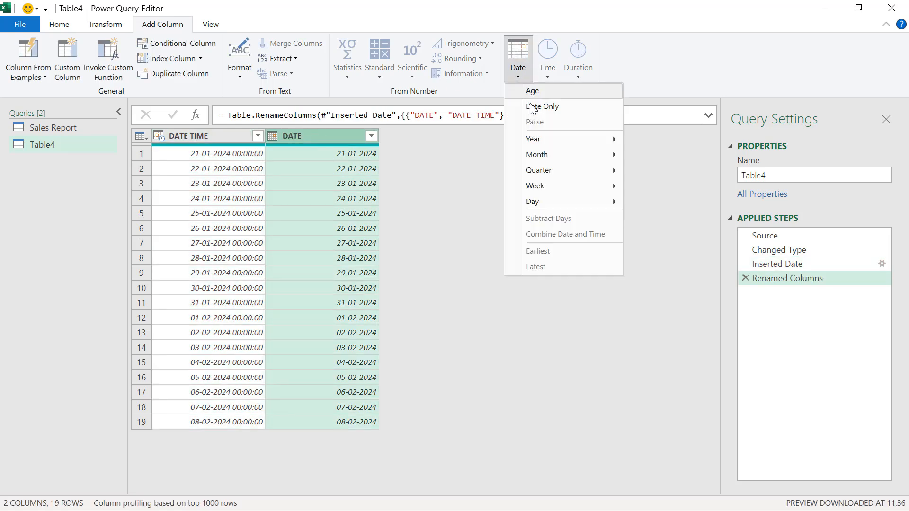
{"action": "mouse_move", "coordinate": [548, 142]}
{"action": "left_click", "coordinate": [632, 139]}
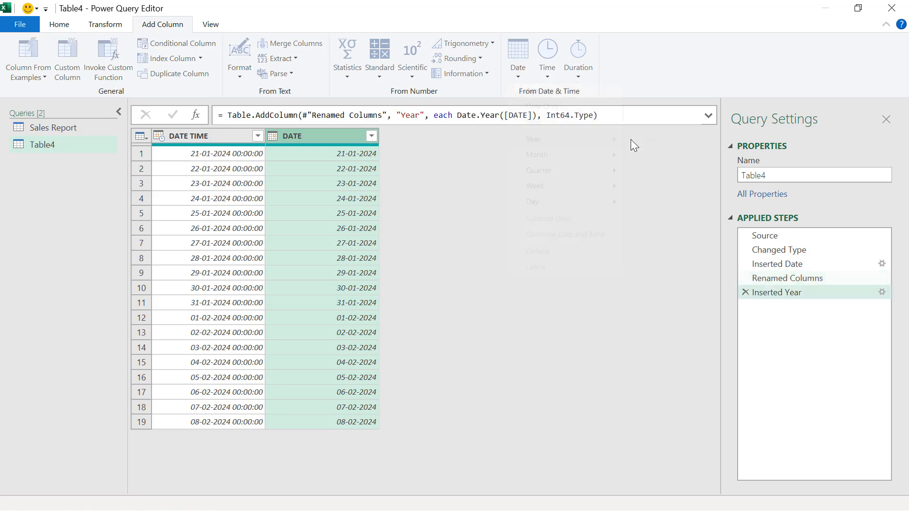
{"action": "left_click", "coordinate": [348, 135]}
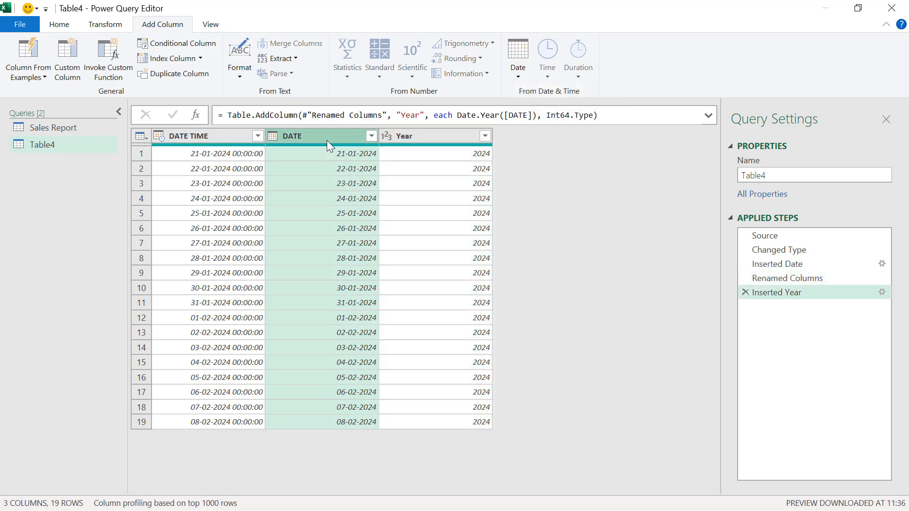
{"action": "left_click", "coordinate": [519, 76]}
{"action": "mouse_move", "coordinate": [581, 153]}
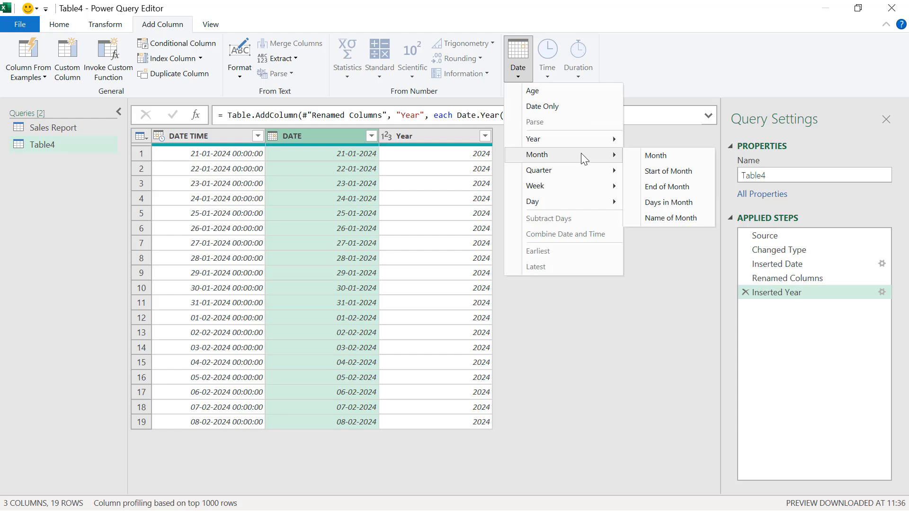
{"action": "left_click", "coordinate": [661, 222]}
- Add start-of-year and month-number columns derived from the DATE column
{"action": "left_click", "coordinate": [517, 76]}
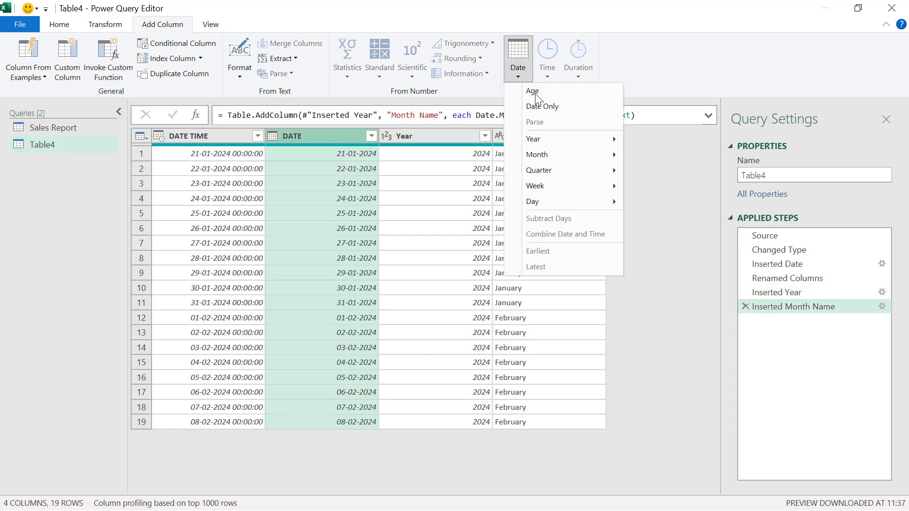
{"action": "mouse_move", "coordinate": [569, 139]}
{"action": "left_click", "coordinate": [656, 155]}
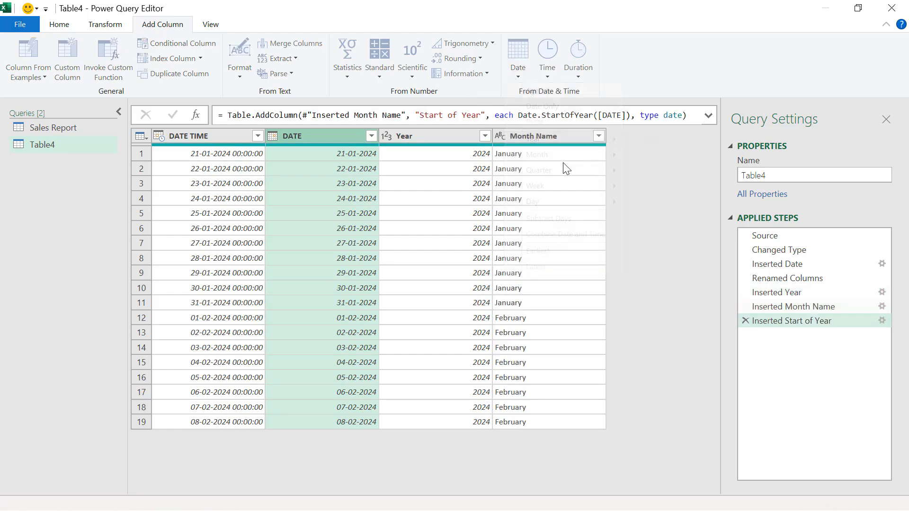
{"action": "left_click", "coordinate": [361, 161]}
{"action": "left_click", "coordinate": [518, 76]}
{"action": "mouse_move", "coordinate": [568, 154]}
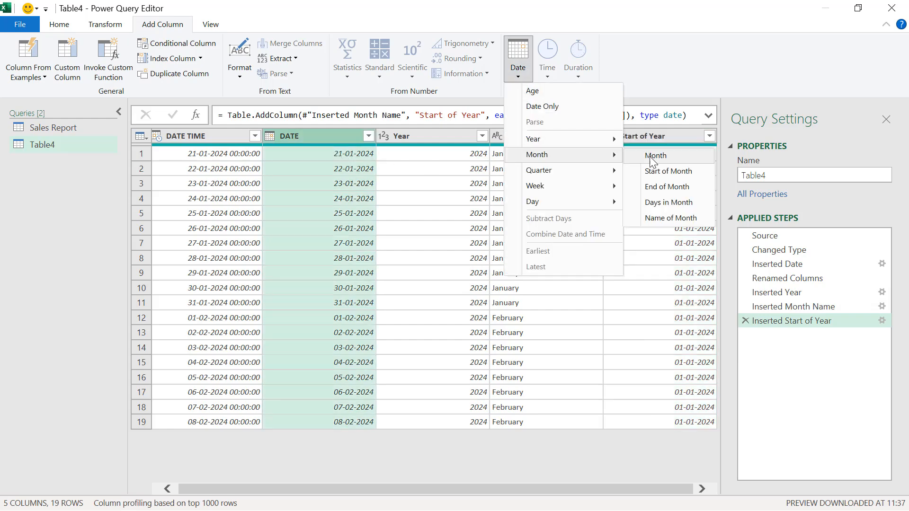
{"action": "left_click", "coordinate": [655, 155]}
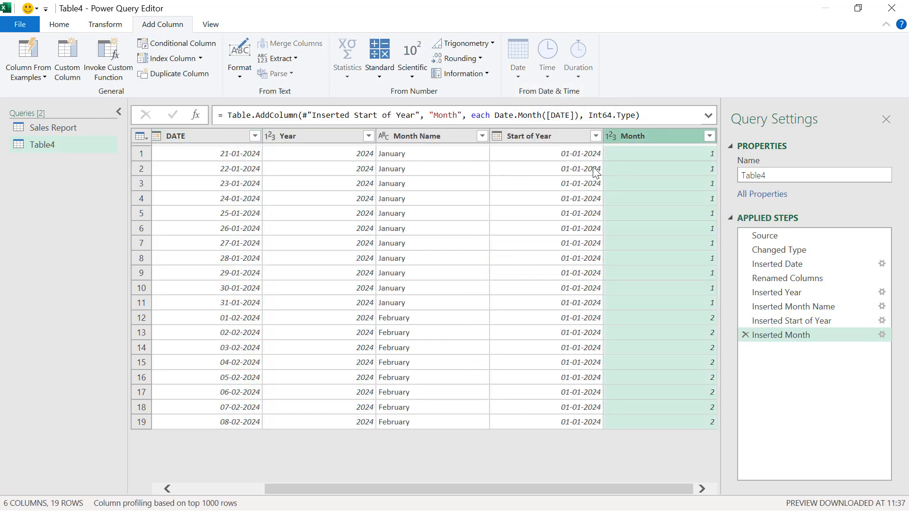
- Add a column with the name of the day derived from the DATE column
{"action": "left_click", "coordinate": [209, 135]}
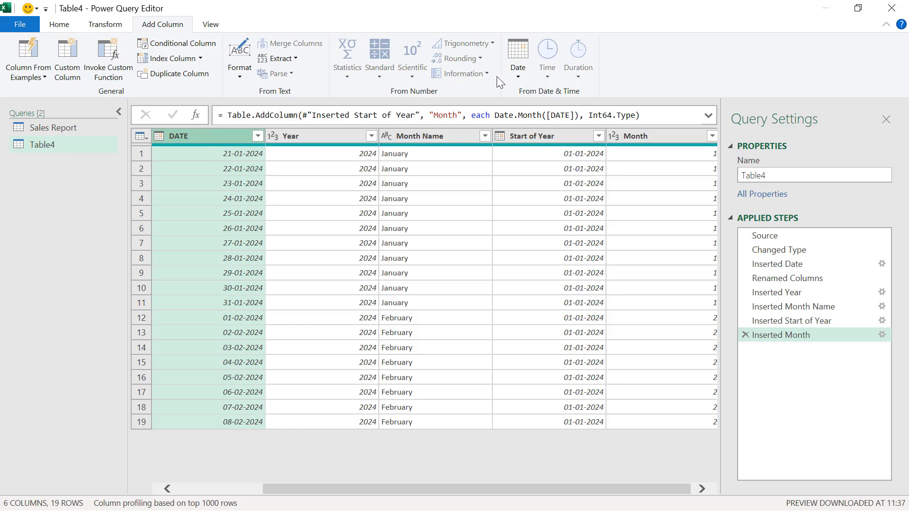
{"action": "left_click", "coordinate": [518, 78]}
{"action": "mouse_move", "coordinate": [555, 203]}
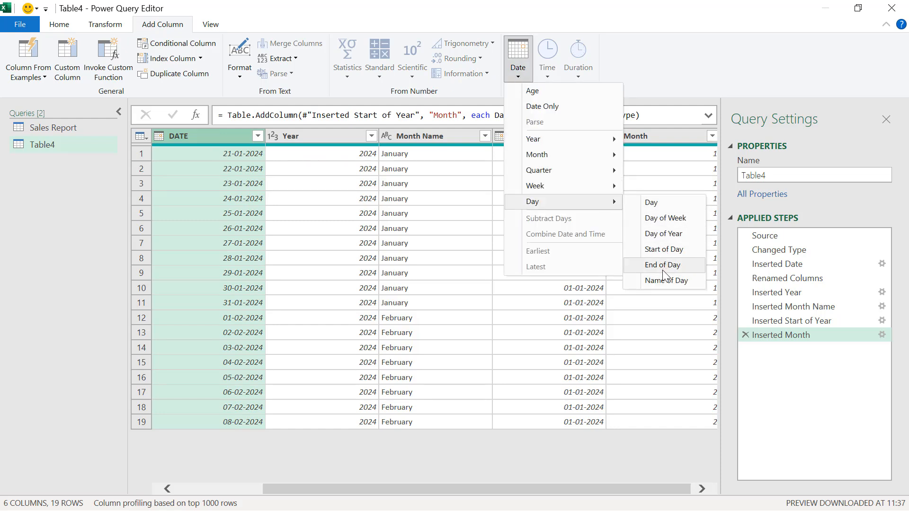
{"action": "left_click", "coordinate": [665, 281]}
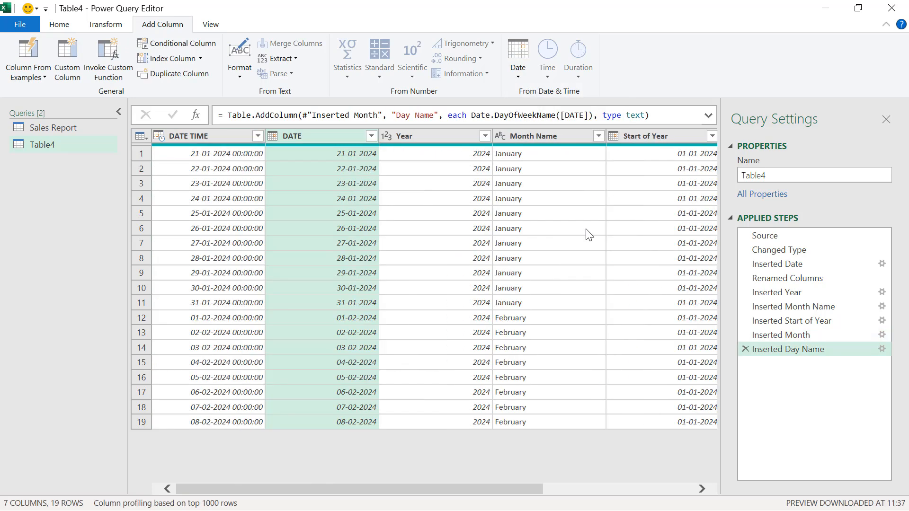
- Add an age column derived from the DATE column and delete its applied step
{"action": "left_click", "coordinate": [518, 74]}
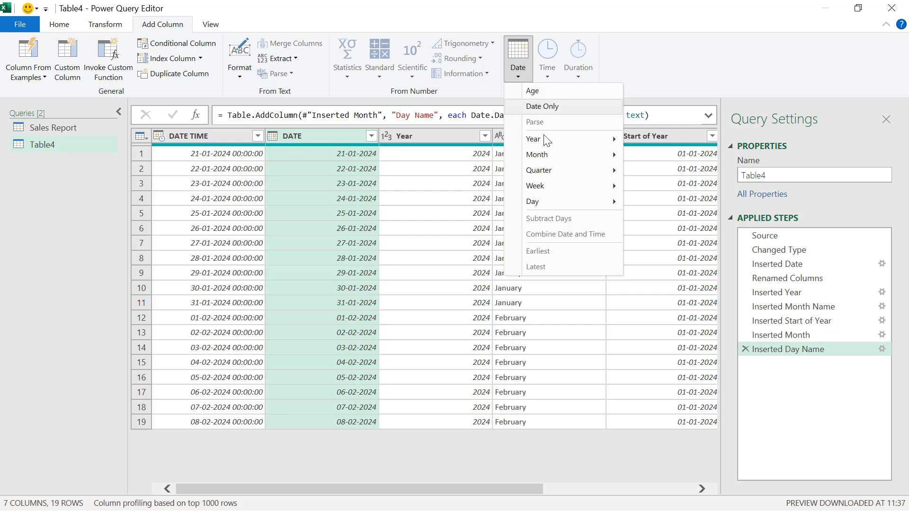
{"action": "left_click", "coordinate": [544, 92]}
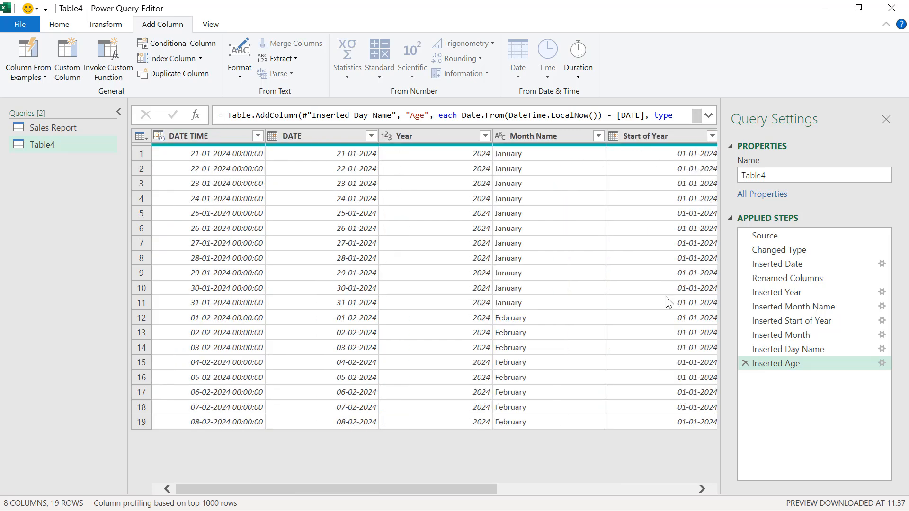
{"action": "left_click", "coordinate": [746, 363]}
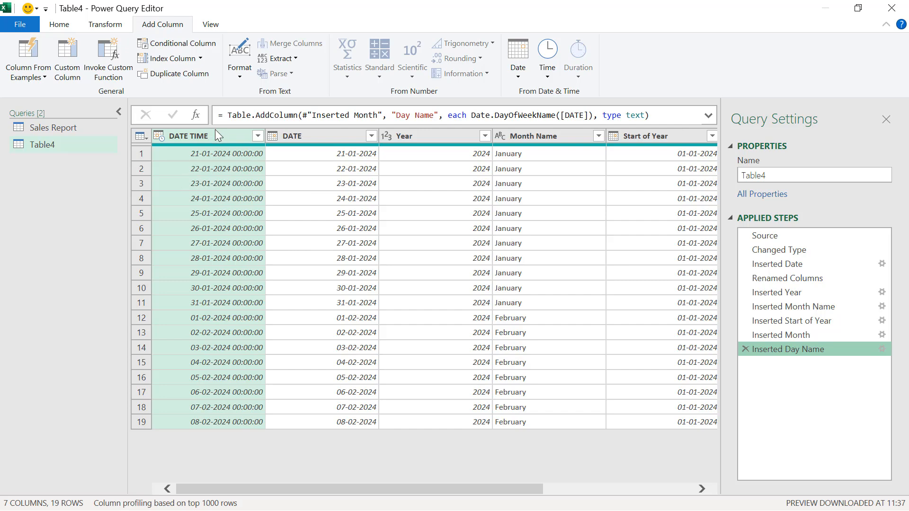
- Review the derived date columns, and close and load the Table4 query to a worksheet
{"action": "scroll", "coordinate": [380, 203], "scroll_direction": "right", "scroll_amount": 5}
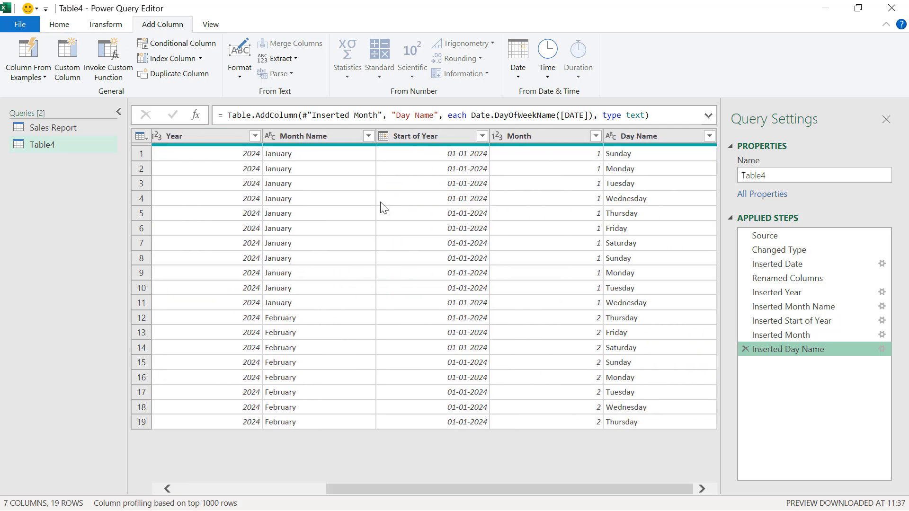
{"action": "scroll", "coordinate": [384, 209], "scroll_direction": "left", "scroll_amount": 5}
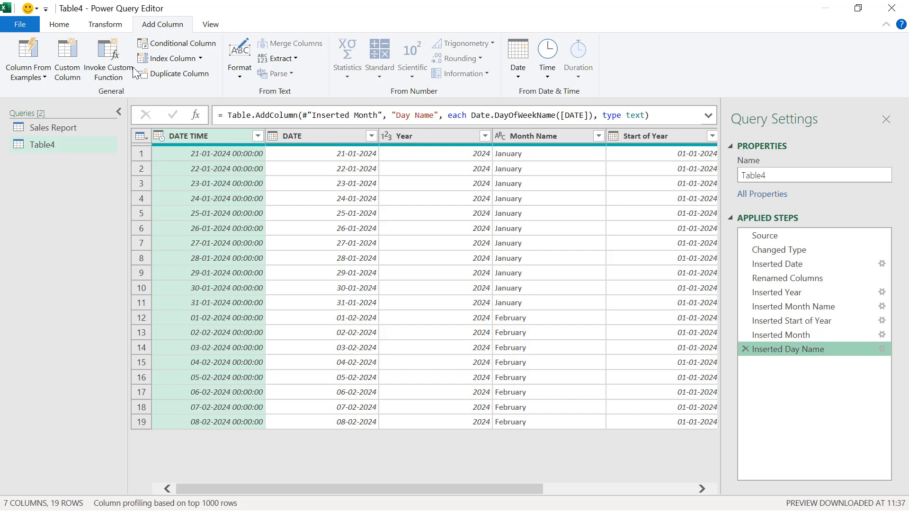
{"action": "left_click", "coordinate": [73, 25]}
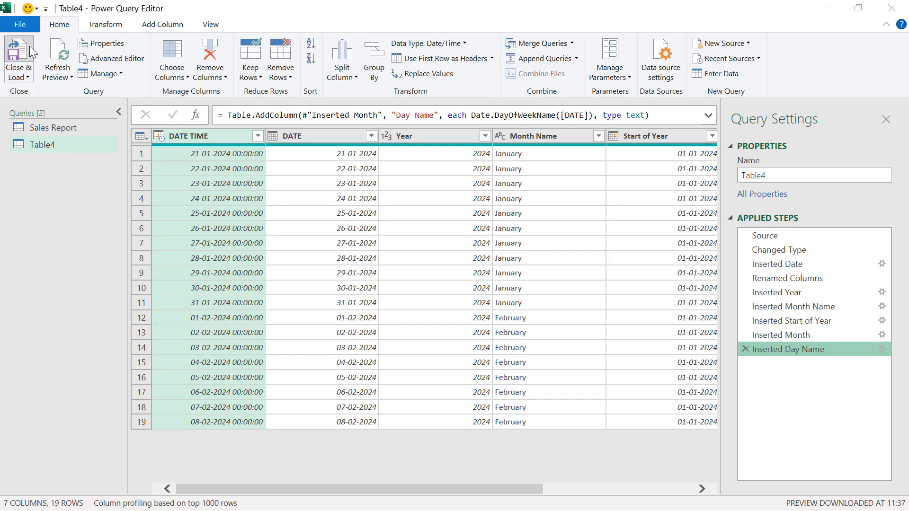
{"action": "left_click", "coordinate": [30, 48]}
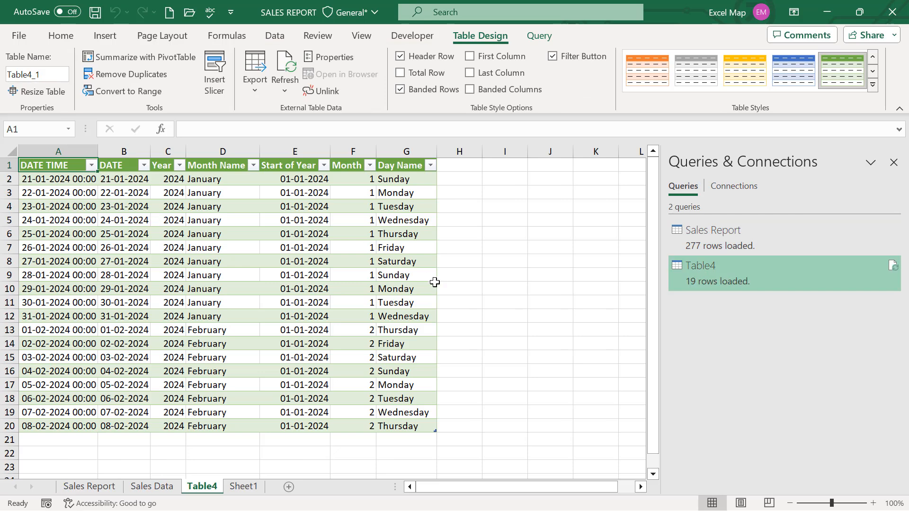
- Display the table design options for the loaded date table
{"action": "left_click", "coordinate": [216, 247]}
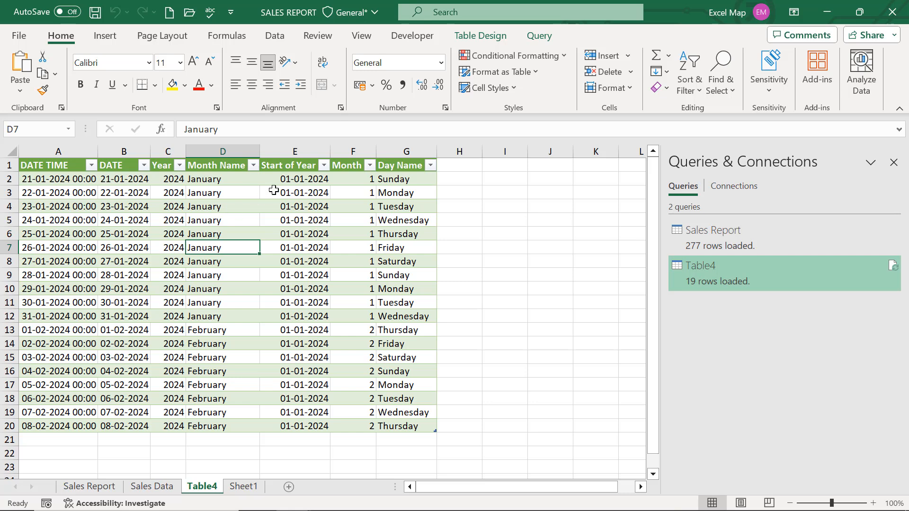
{"action": "left_click", "coordinate": [478, 37]}
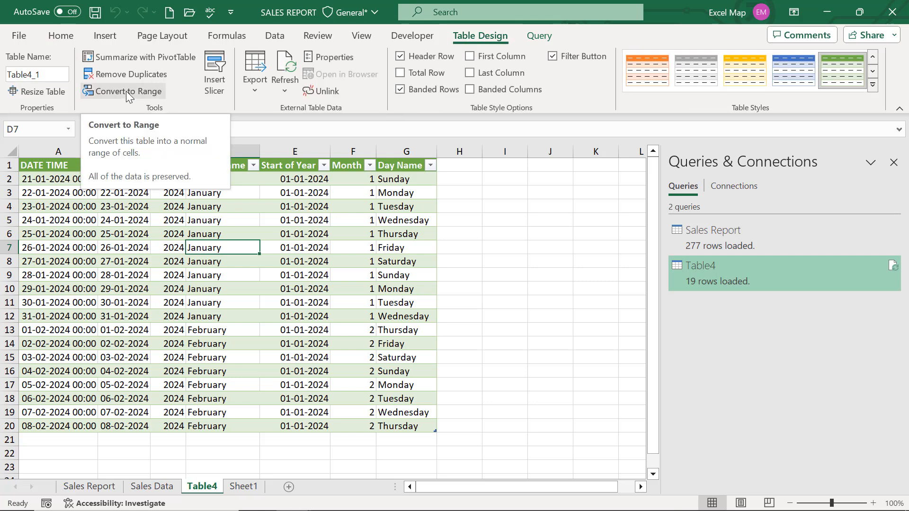
- Reopen the Power Query Editor from the workbook's Sales Report query
{"action": "left_click", "coordinate": [725, 245]}
{"action": "left_click", "coordinate": [723, 271]}
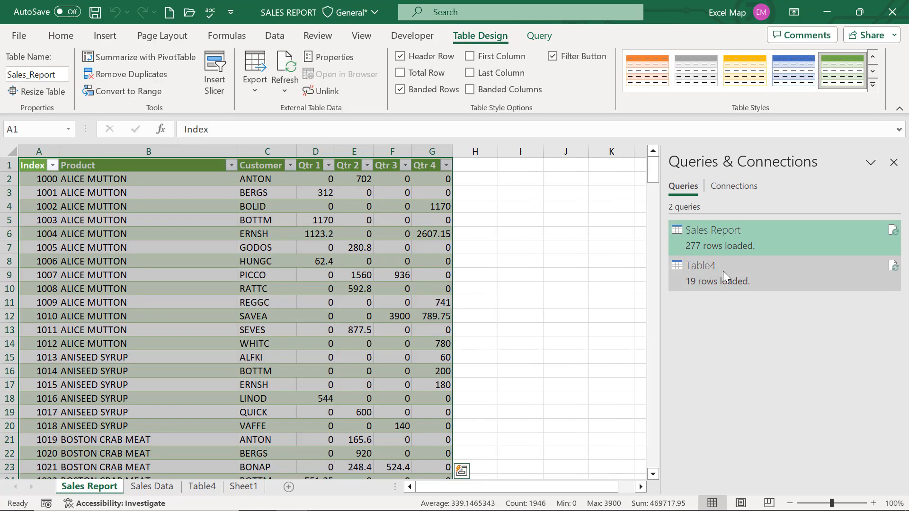
{"action": "left_click", "coordinate": [723, 245]}
{"action": "double_click", "coordinate": [724, 246]}
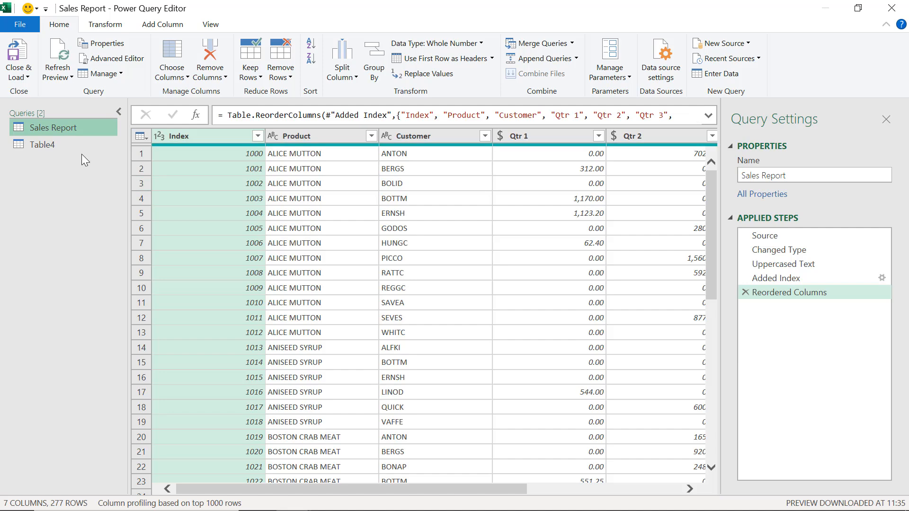
- Rename the Table4 query as Calendar, and close and load the queries back to the workbook
{"action": "left_click", "coordinate": [67, 146]}
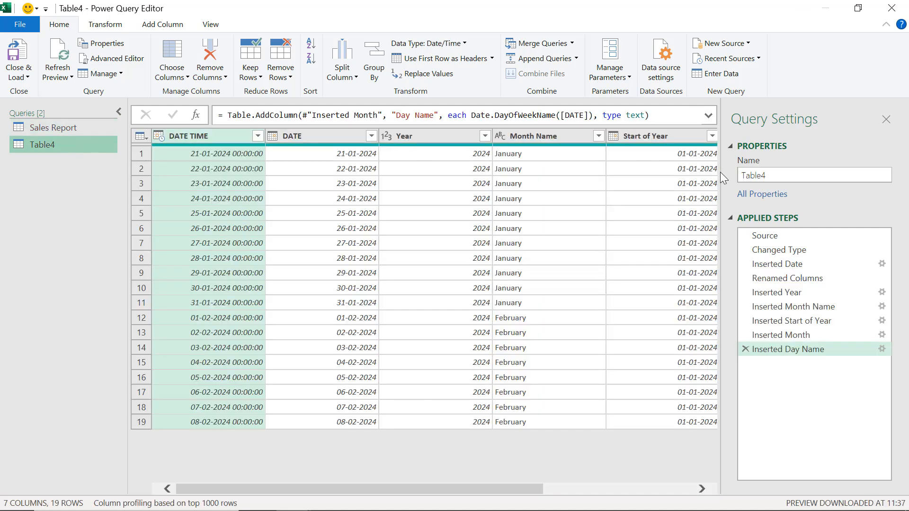
{"action": "left_click", "coordinate": [774, 174]}
{"action": "type", "text": "Calendar"}
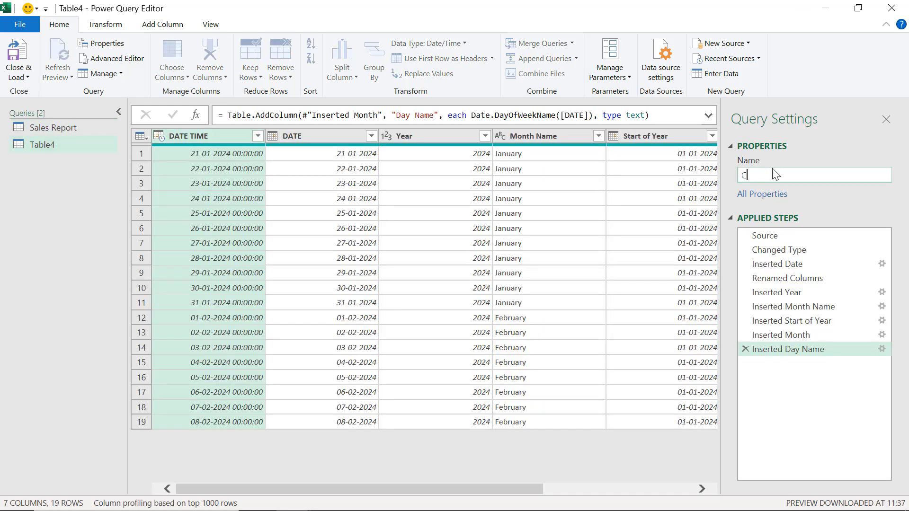
{"action": "key", "text": "Return"}
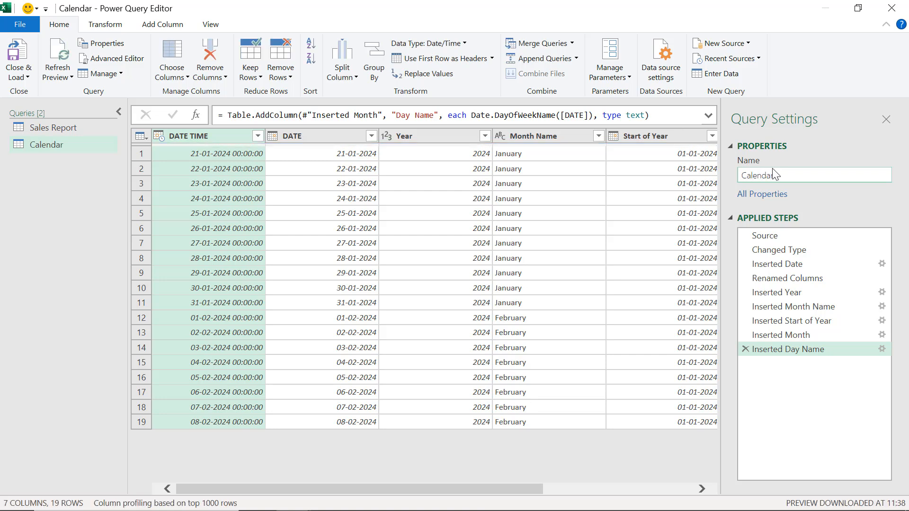
{"action": "left_click", "coordinate": [14, 59]}
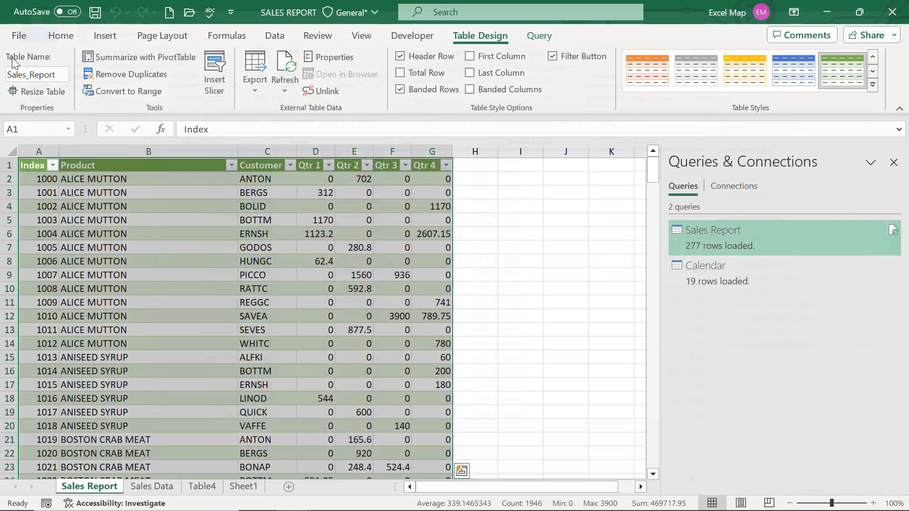